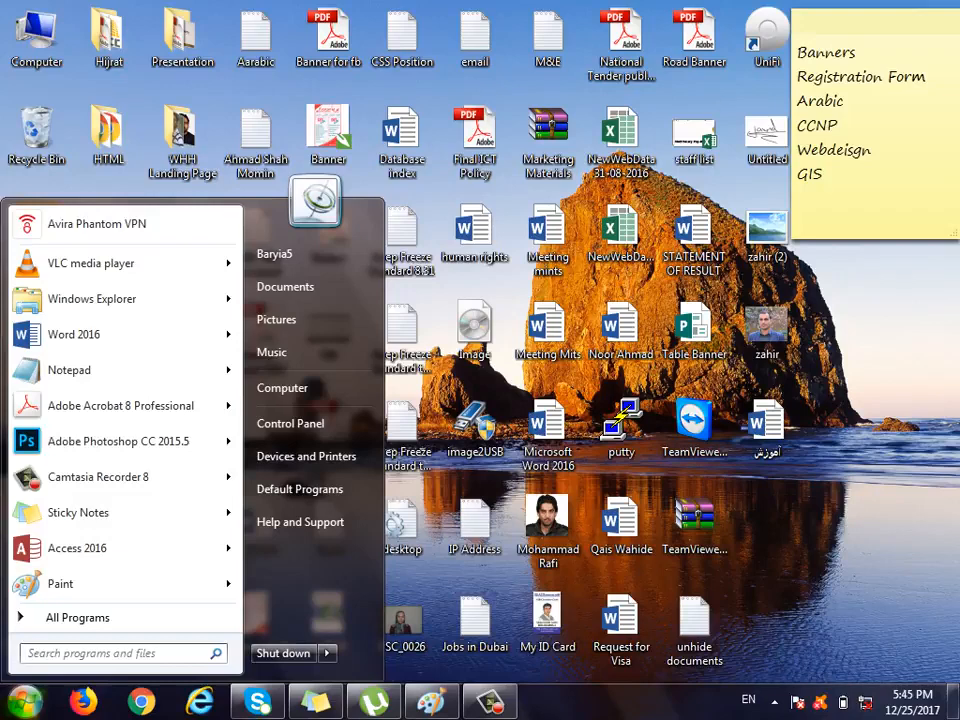
Browse the list of installed programs down to the Accessories folder and locate WordPad in it.
click(25, 700)
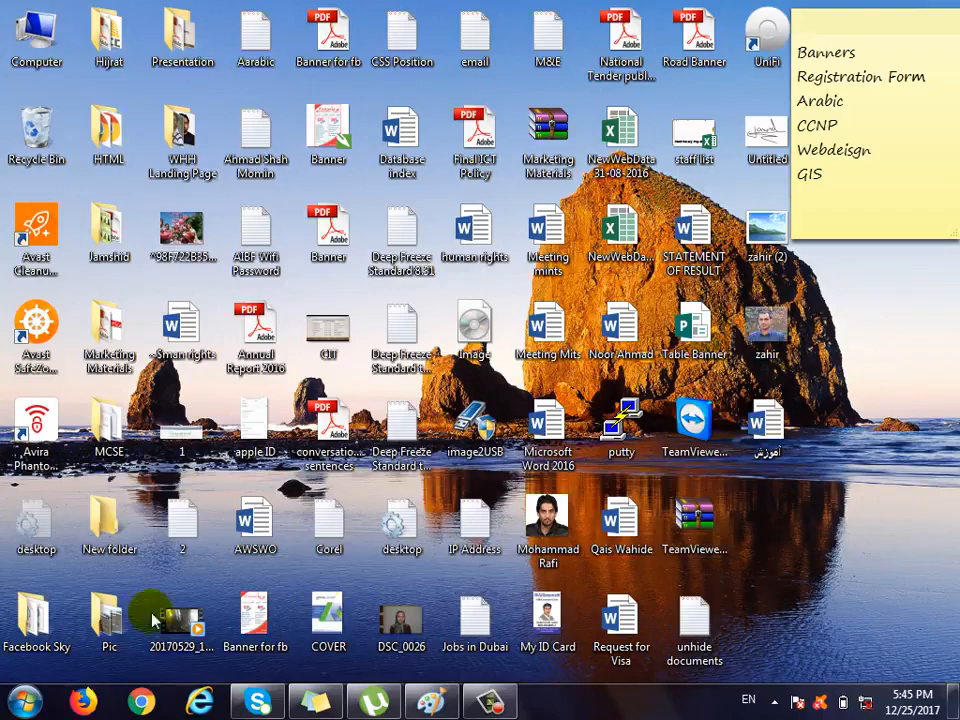
click(28, 702)
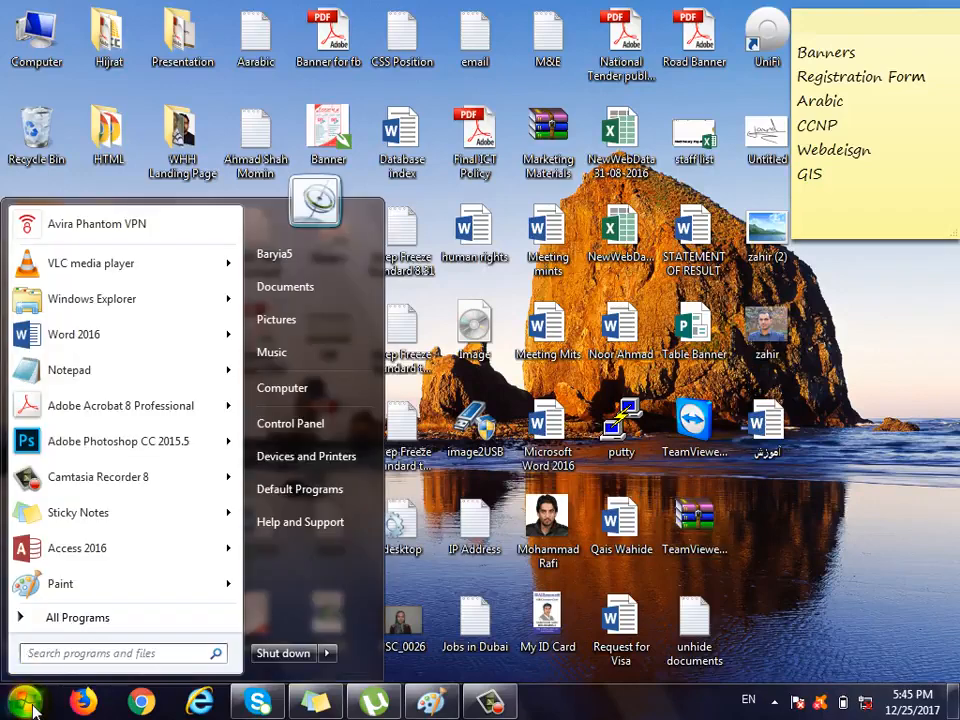
click(86, 619)
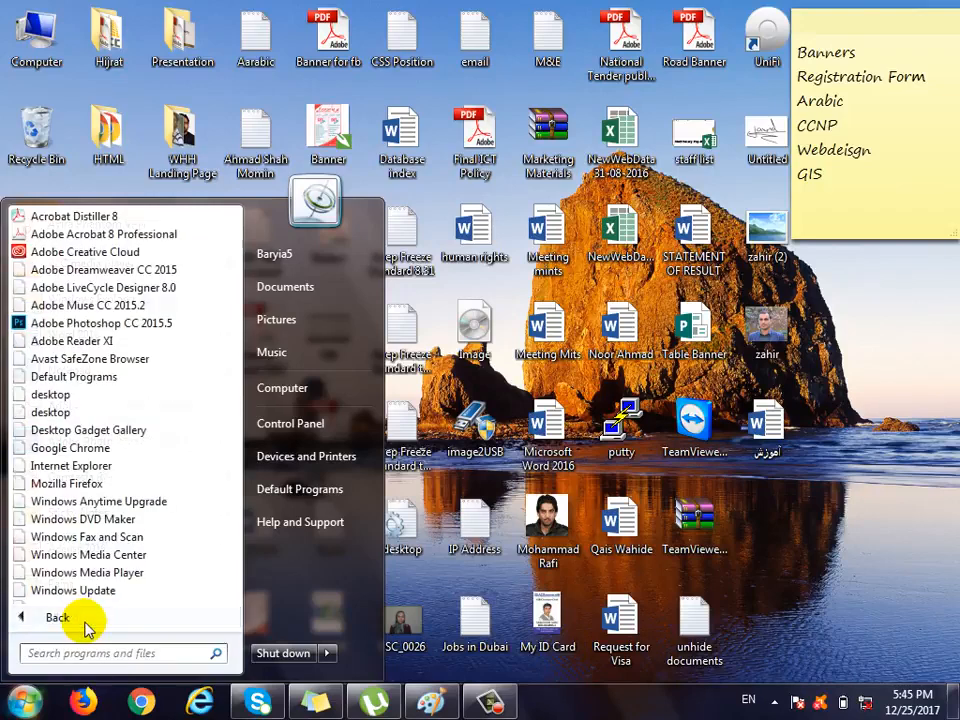
click(86, 620)
click(88, 619)
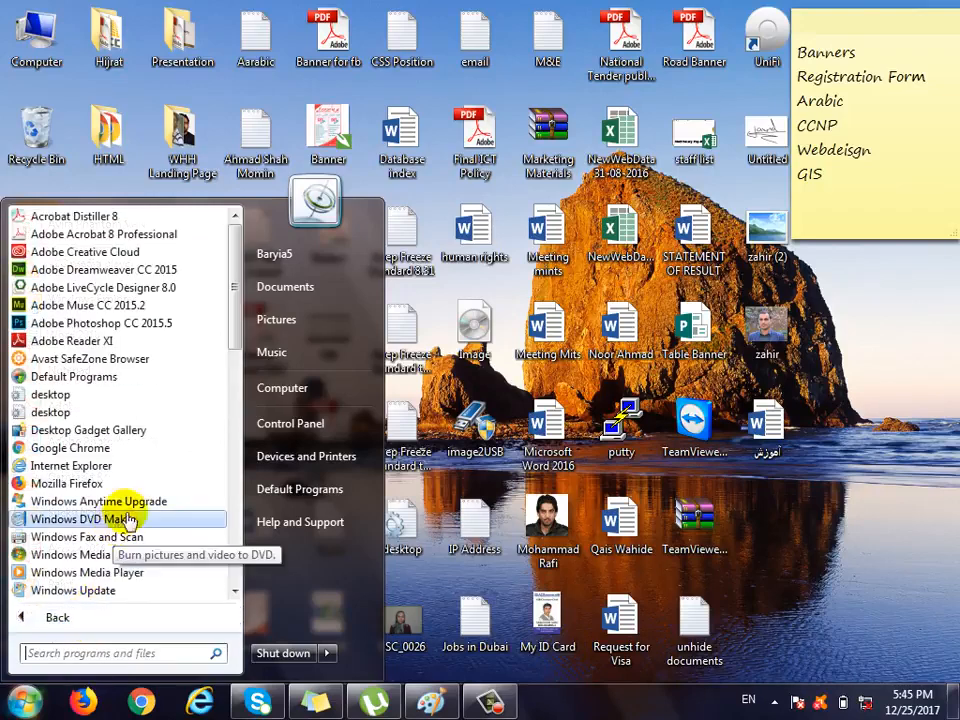
drag(237, 272, 239, 384)
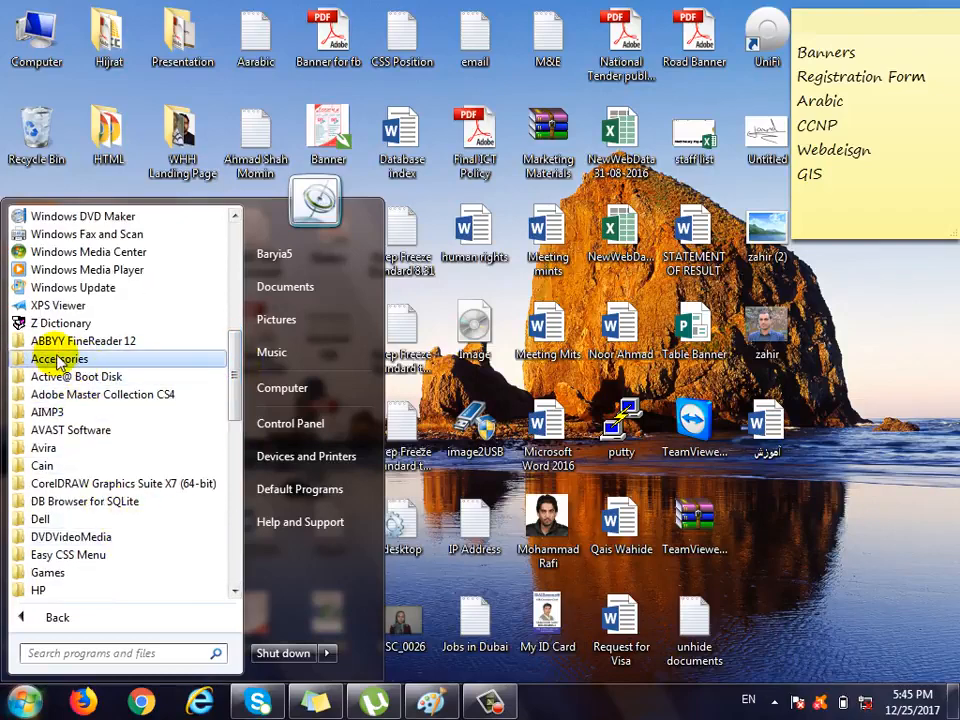
click(52, 360)
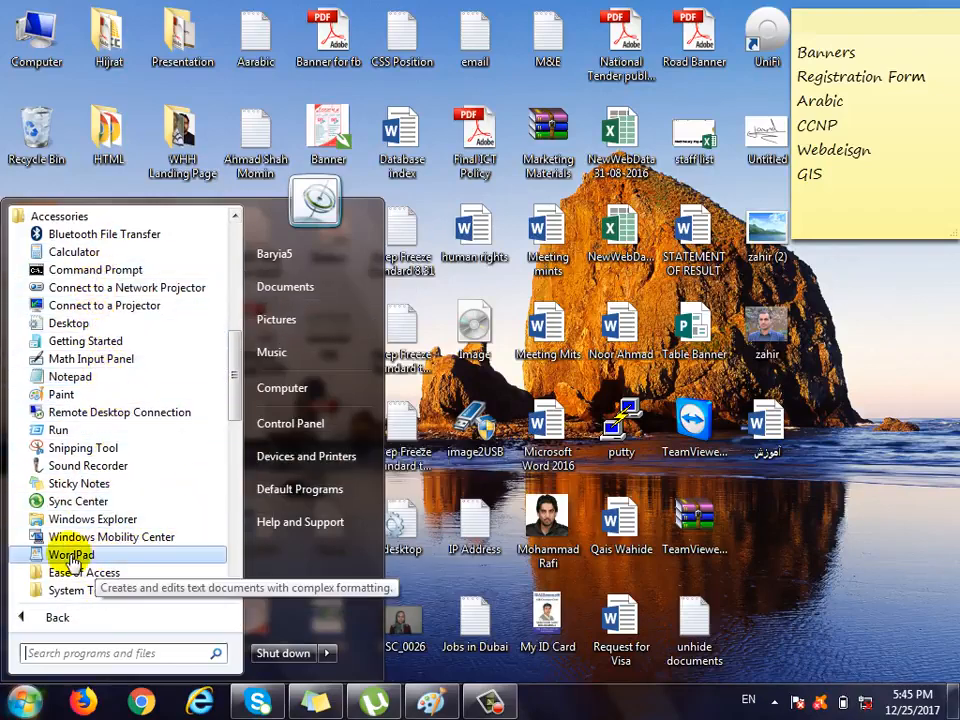
click(25, 701)
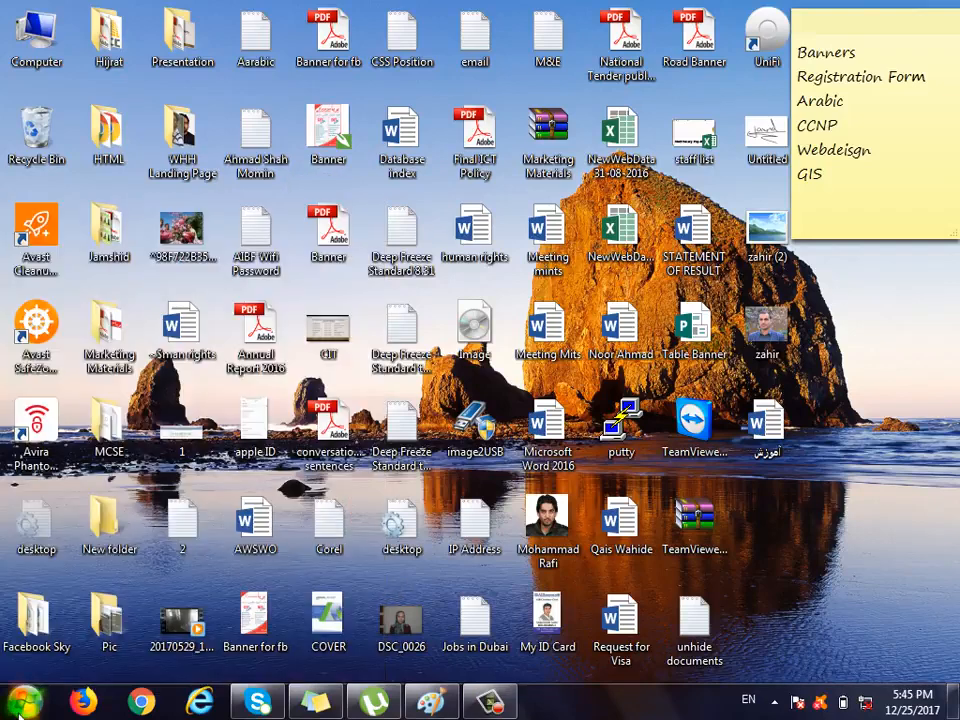
Open WordPad from the Accessories program folder and close its blank document again.
click(25, 701)
click(80, 617)
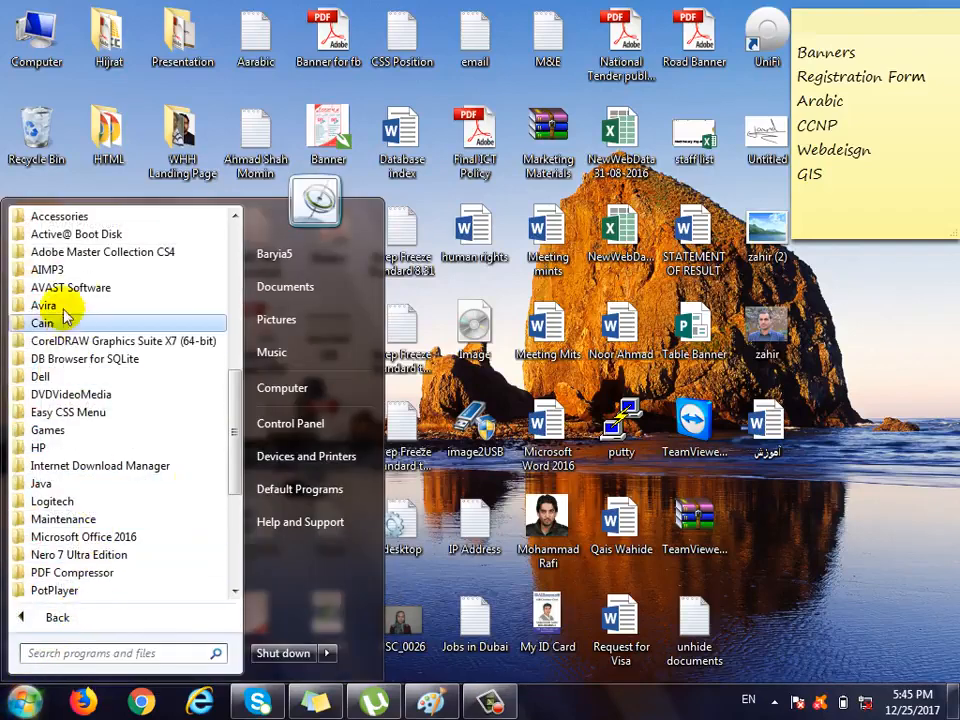
click(95, 216)
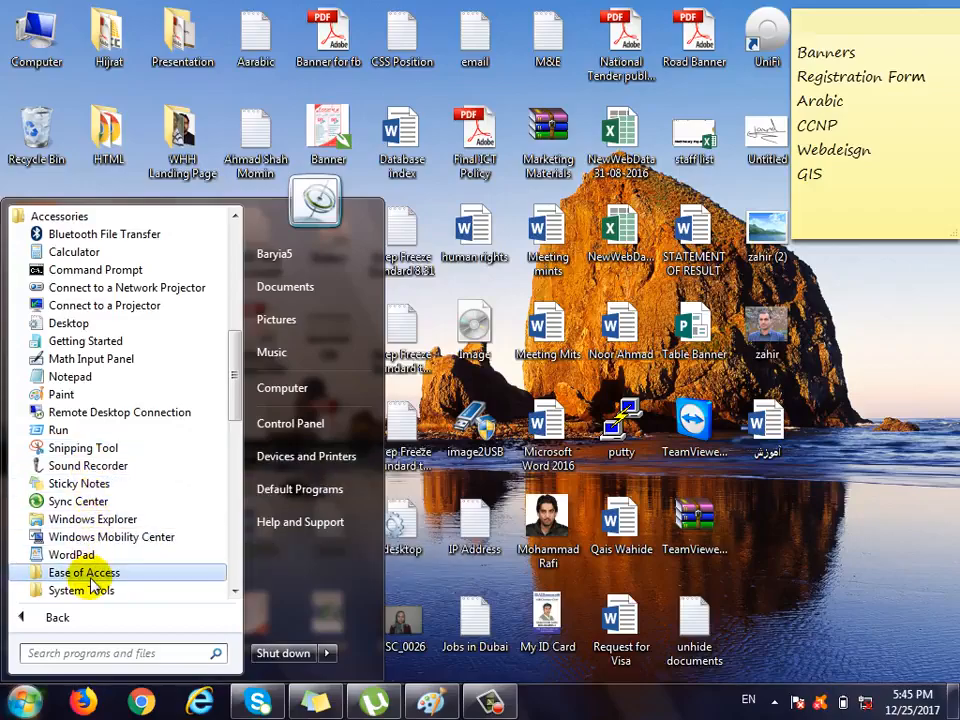
click(72, 555)
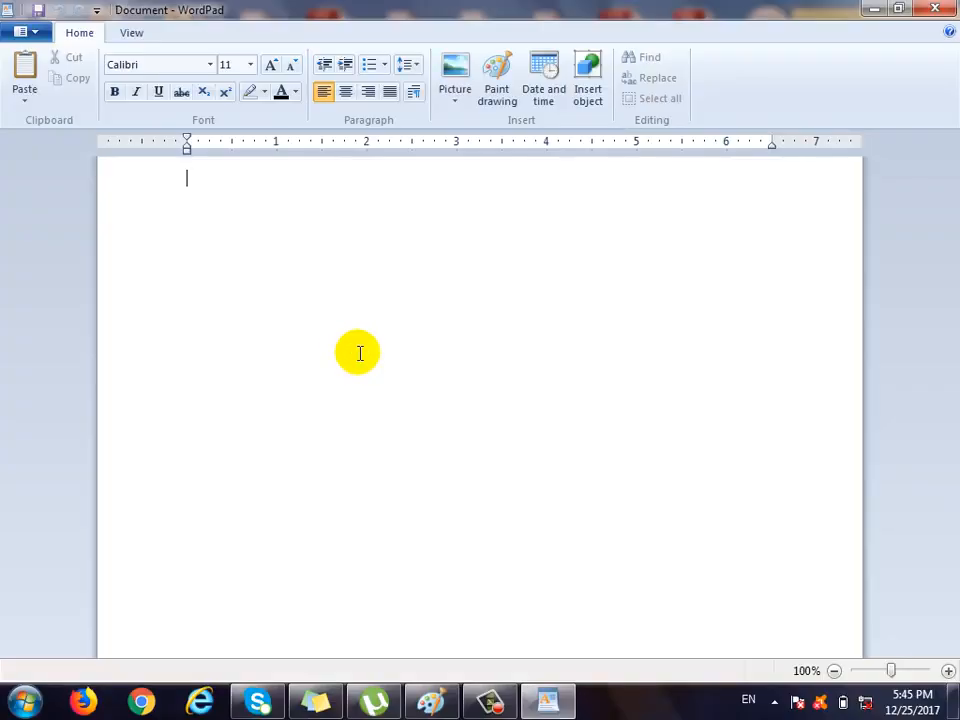
click(935, 9)
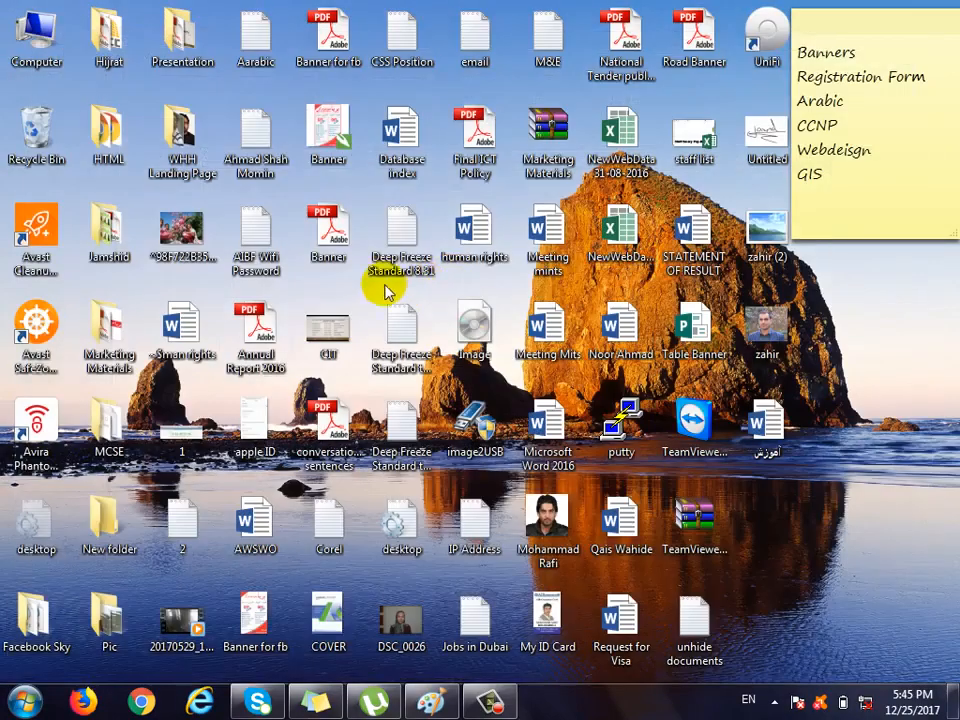
Search the computer's programs and files for "wordpad" and for "exce" without opening any result.
click(4, 711)
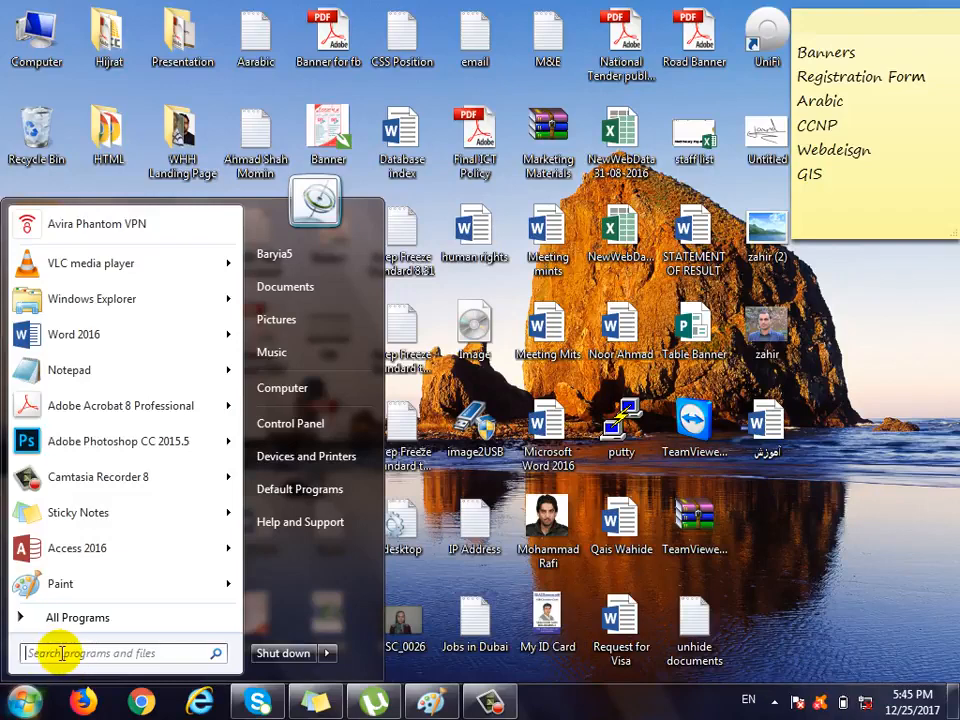
text(wordpad)
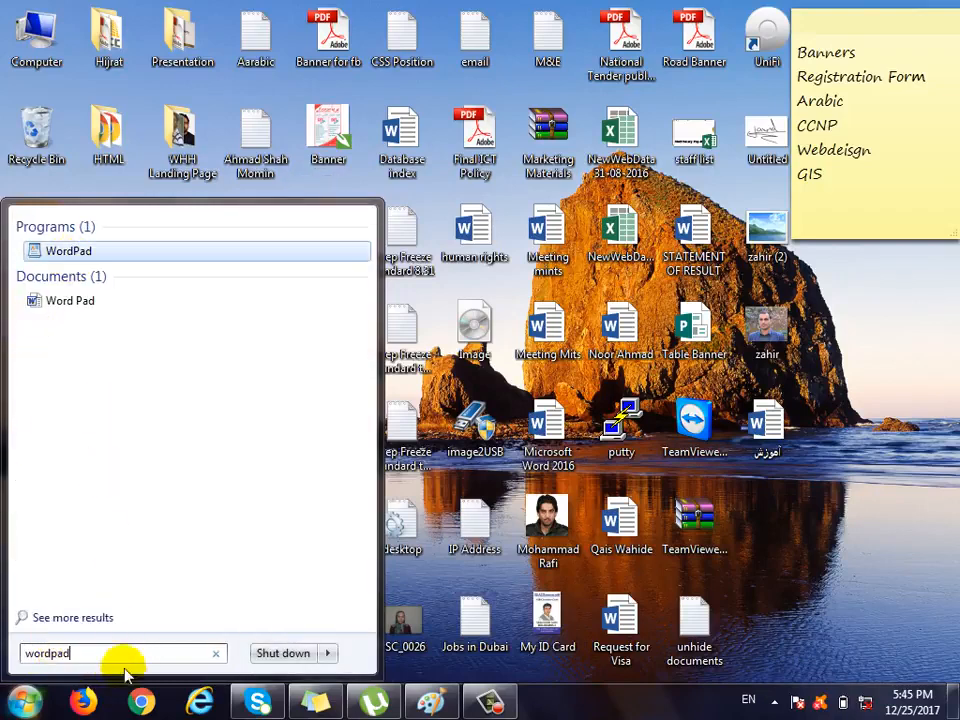
double_click(38, 653)
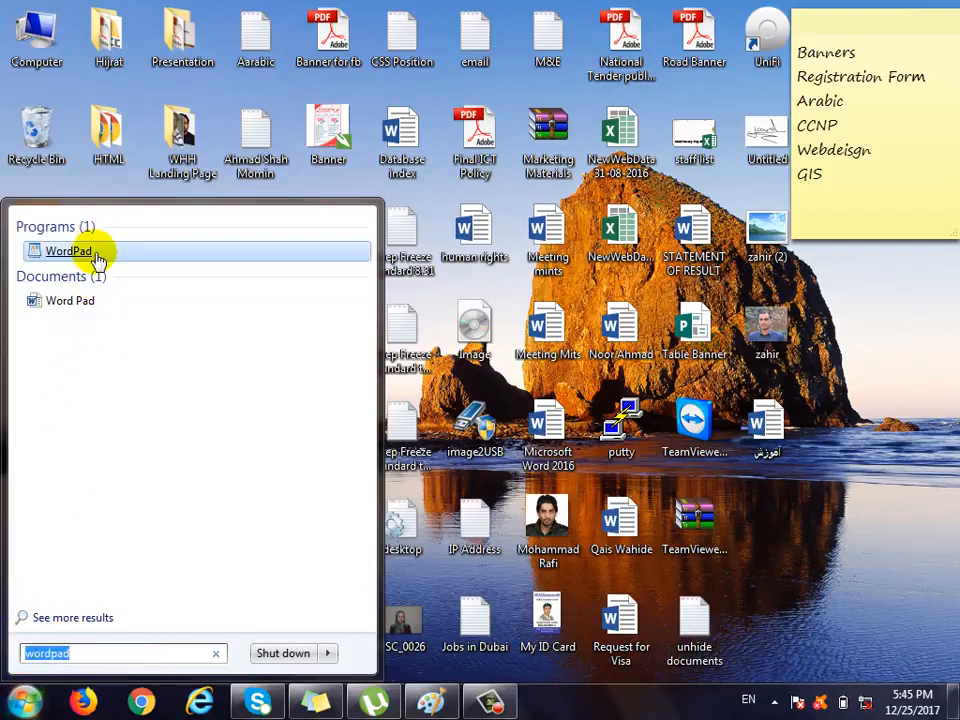
text(exced)
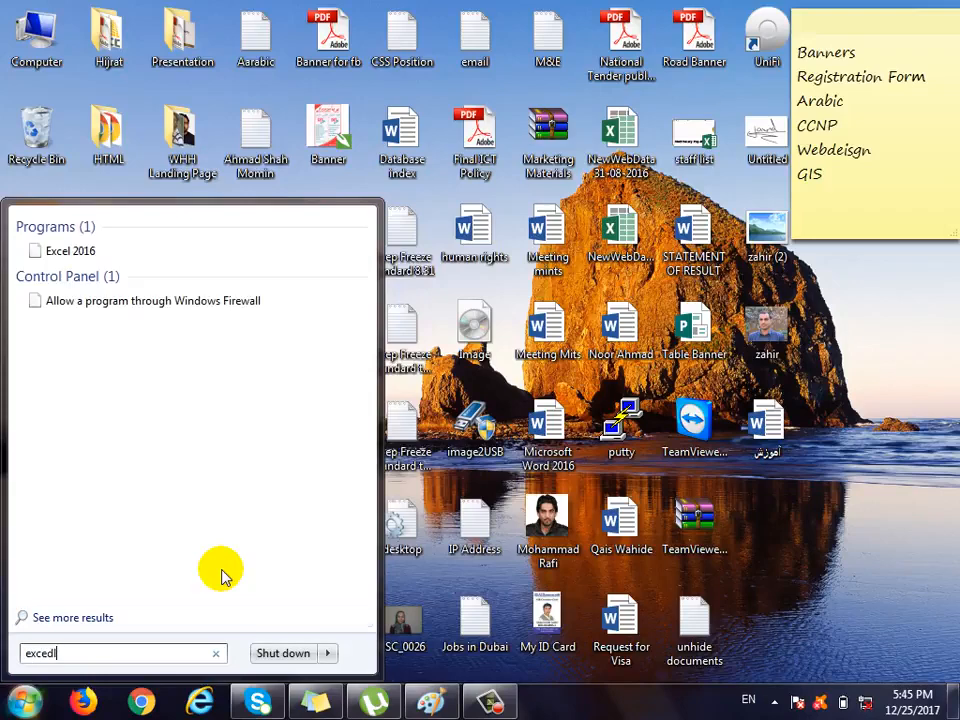
key(BackSpace)
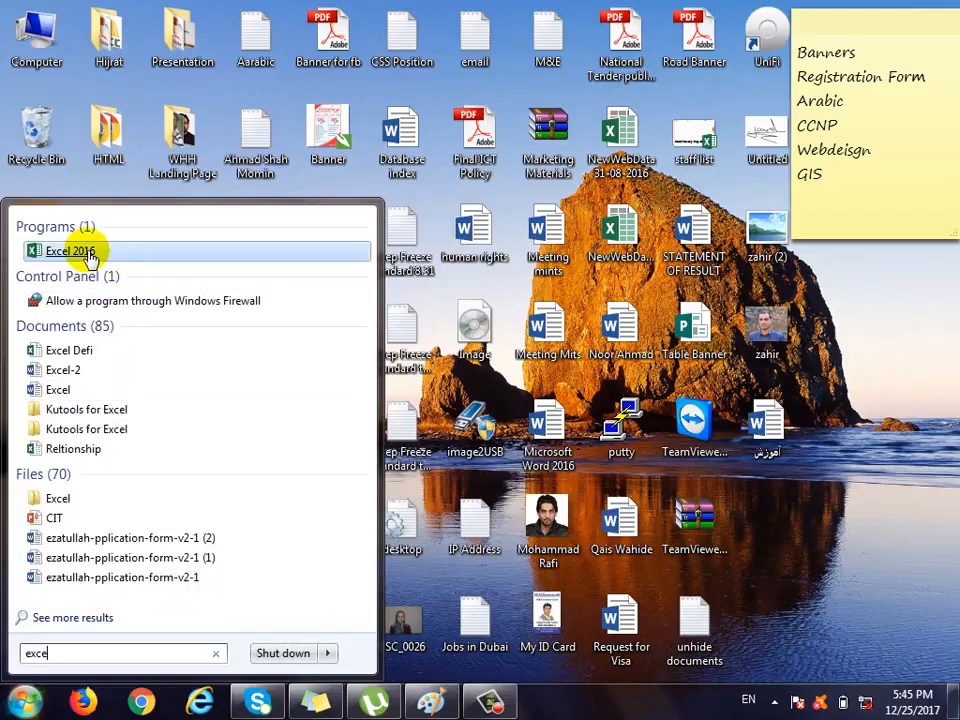
click(19, 701)
Find WordPad by searching the programs and files for "wordpad" and open it.
click(21, 701)
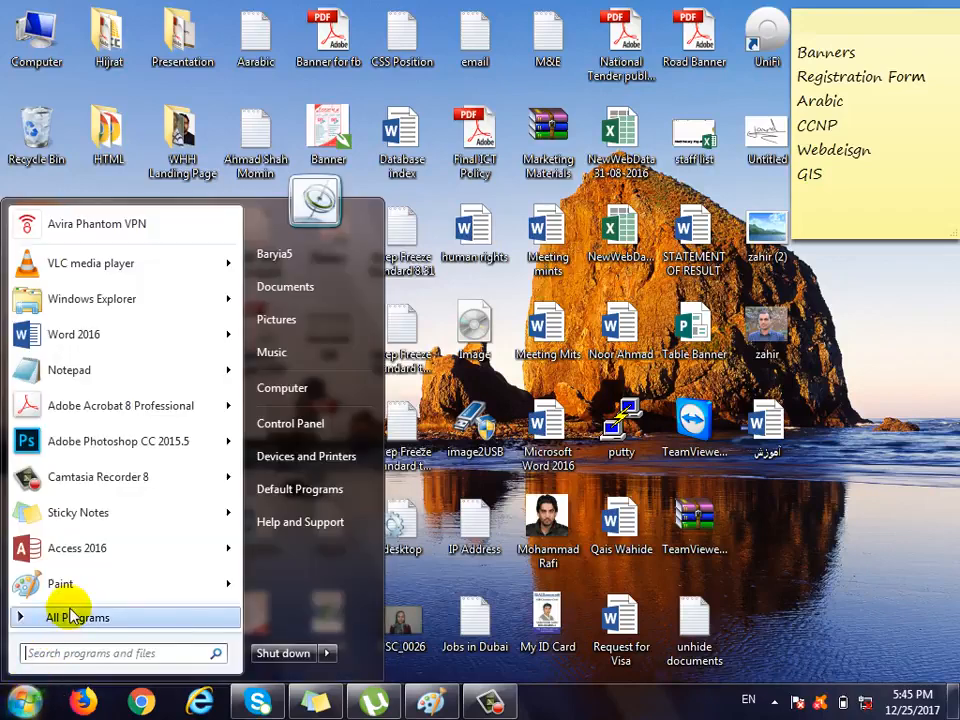
click(74, 616)
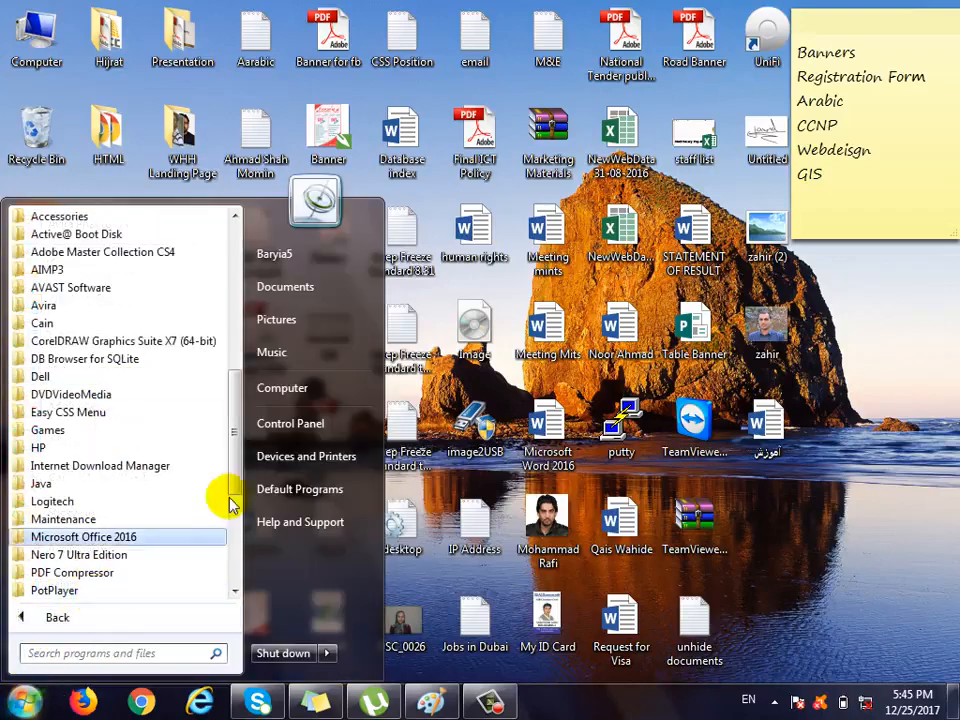
text(word)
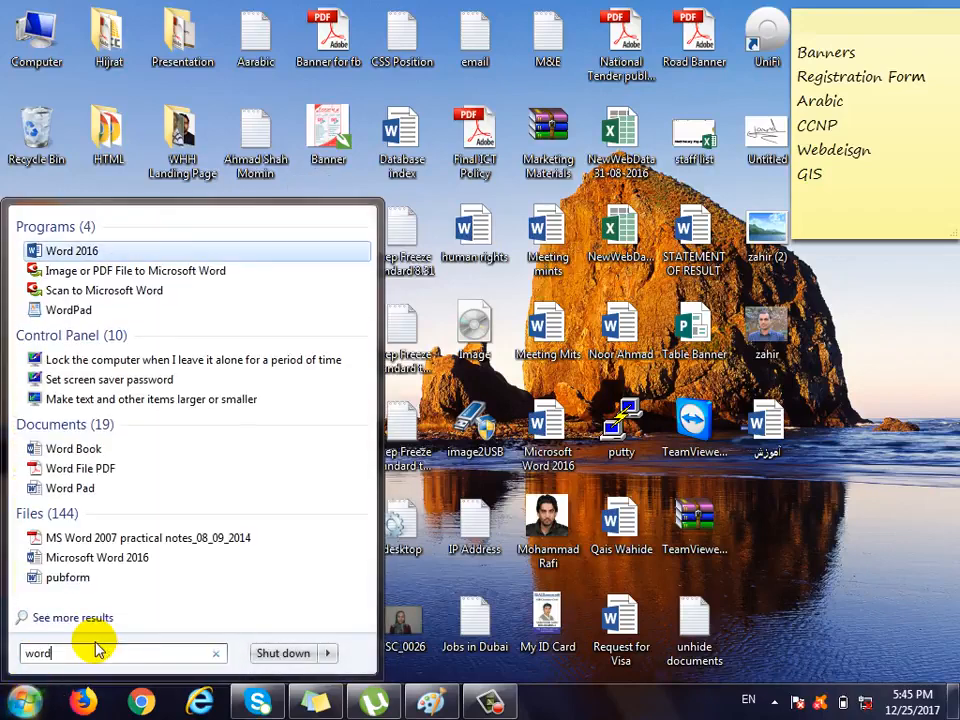
text(pad)
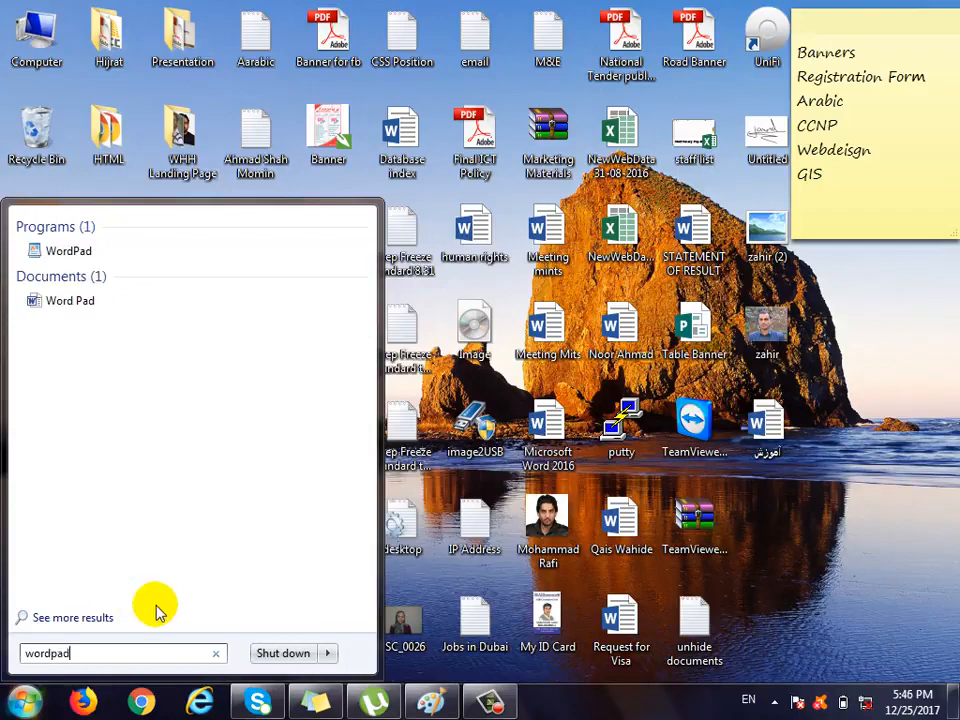
click(84, 249)
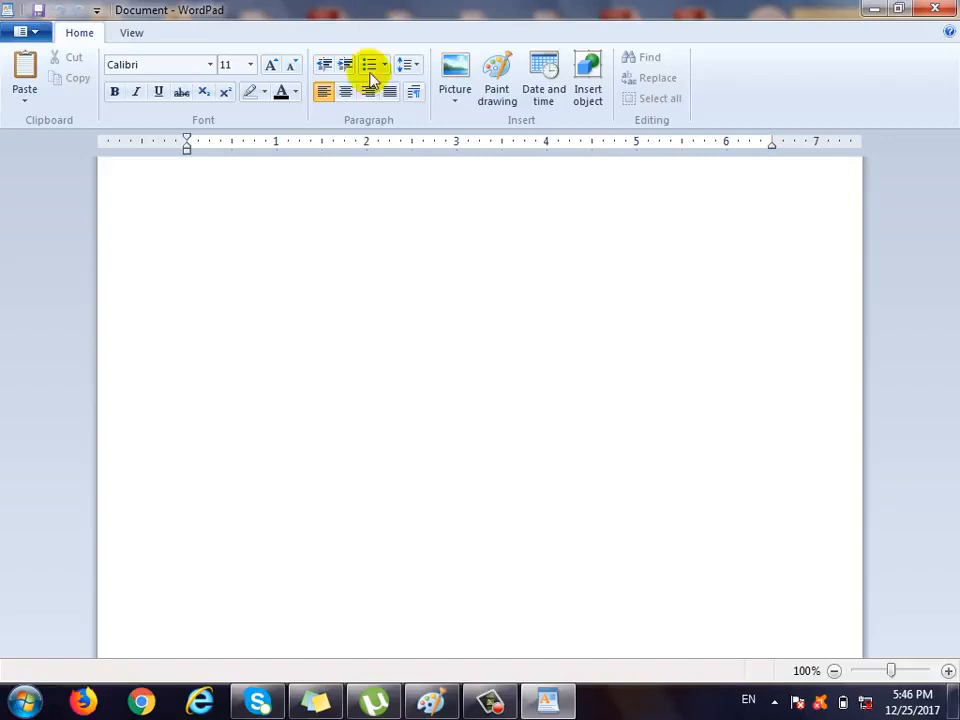
Enter the heading "Word Pad:" on the second line of the blank document and start a new paragraph.
click(292, 339)
text(Word)
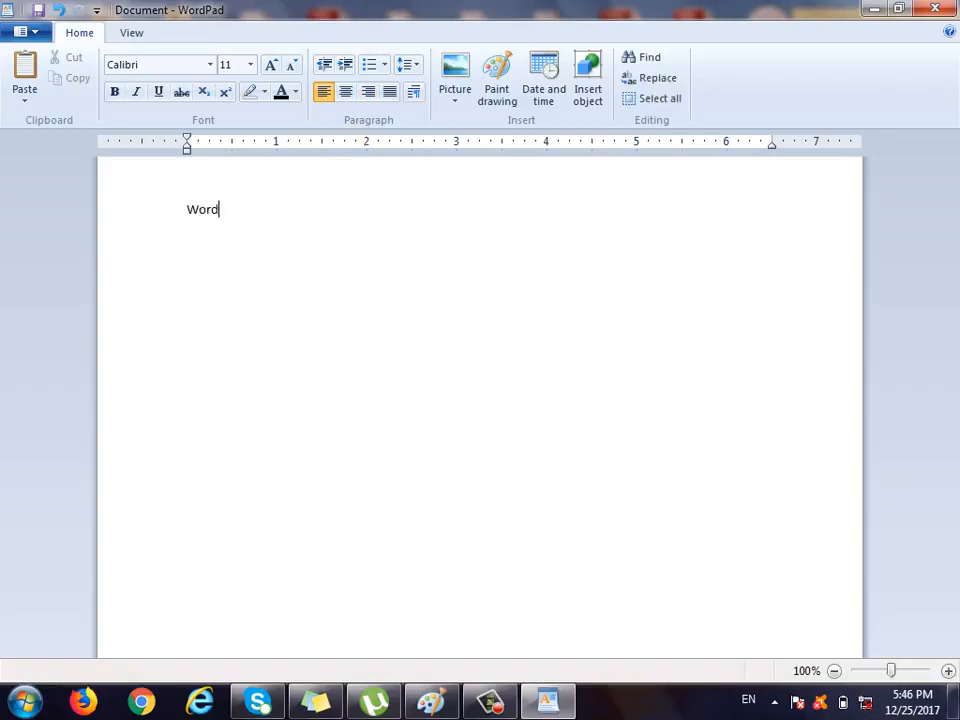
text( Pad:)
key(Return)
Write the tab-indented line "word pad is word processor, in which we do application and documentation work" under the heading.
key(Tab)
text(word is)
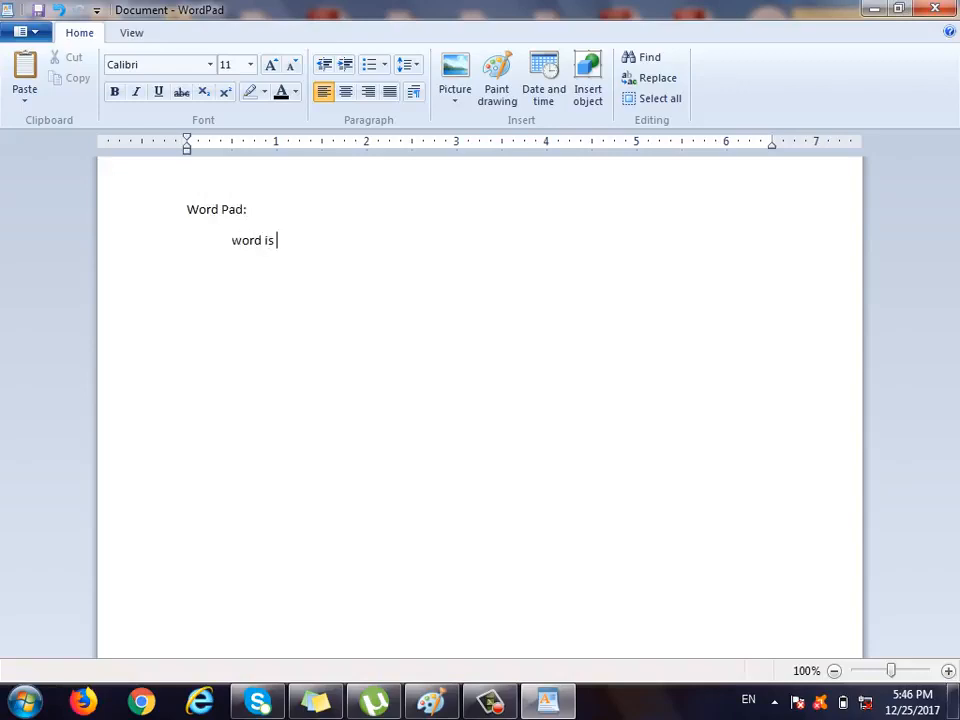
key(BackSpace)
key(BackSpace)
text(pad is word processor)
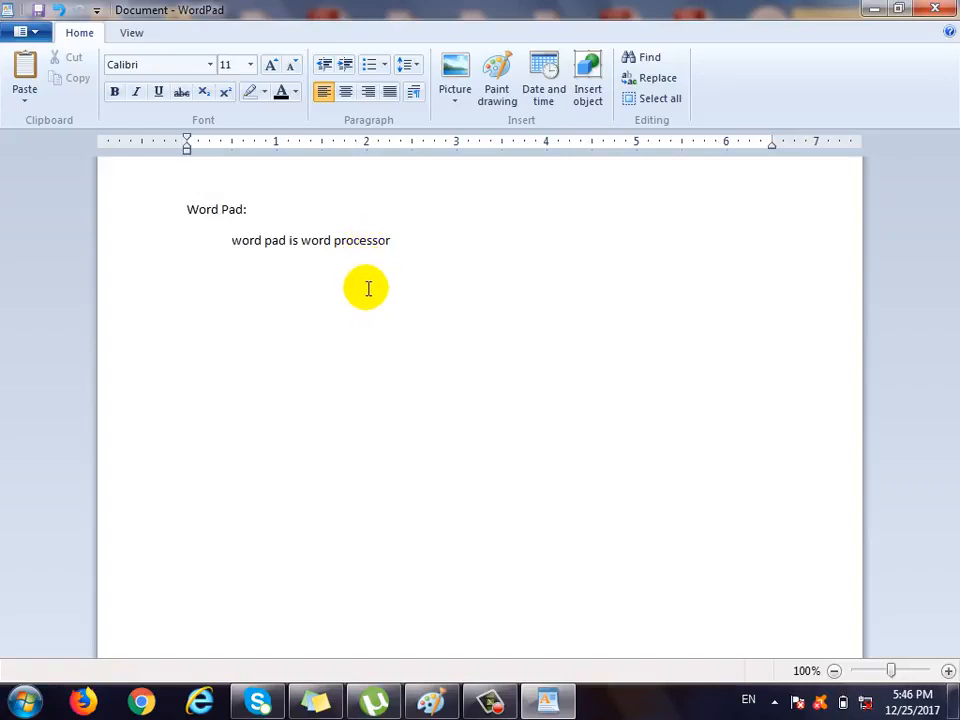
text(, in whi)
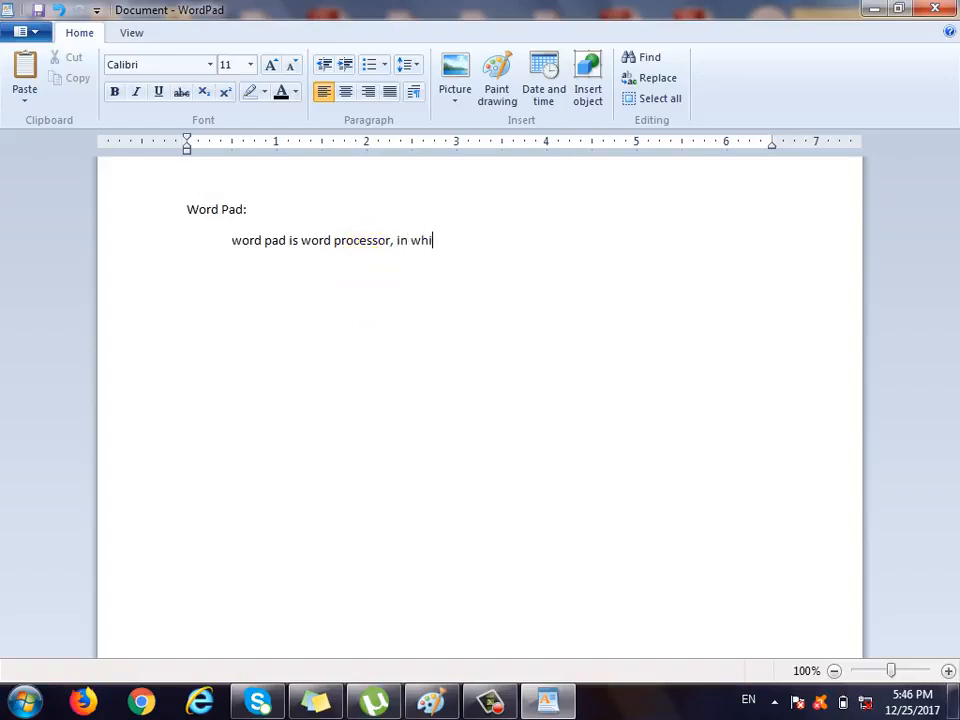
text(ch we do application and )
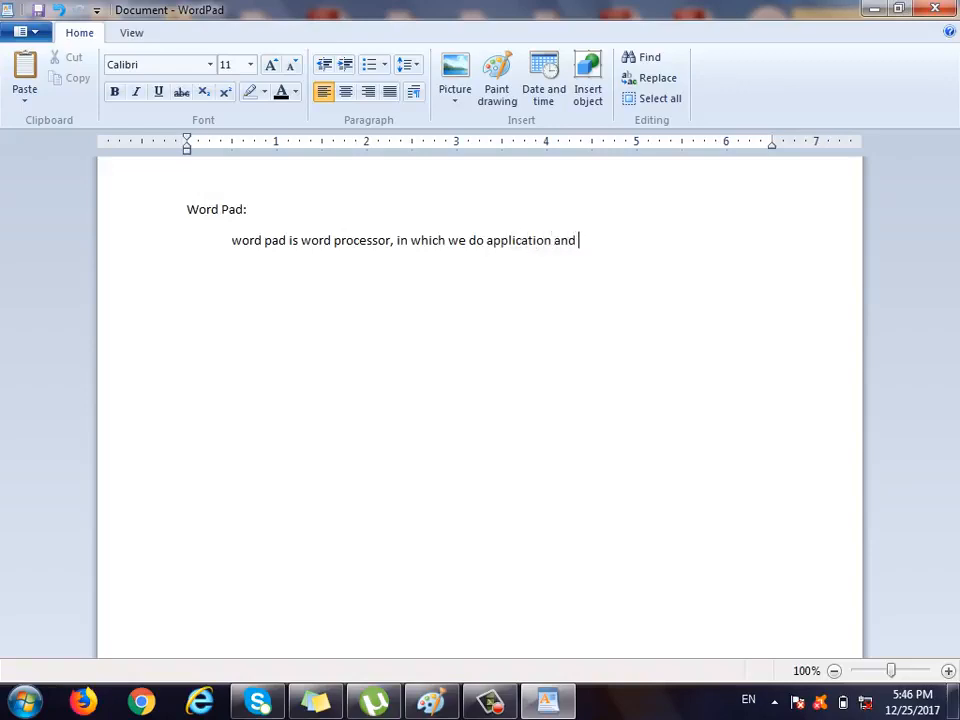
text(documenta)
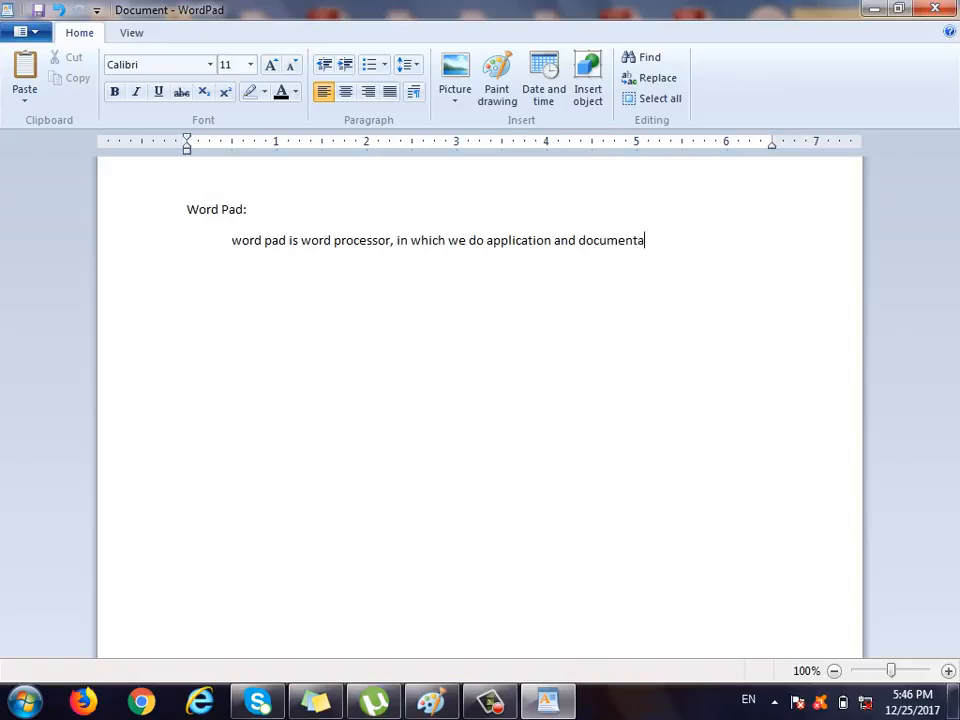
text(tion work)
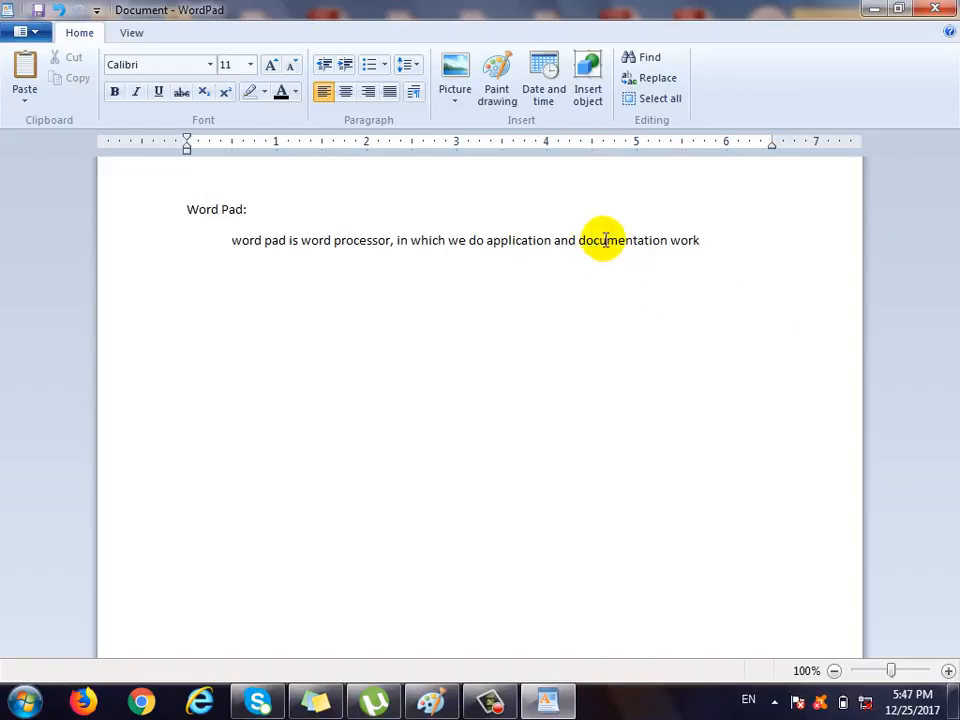
click(489, 700)
click(858, 643)
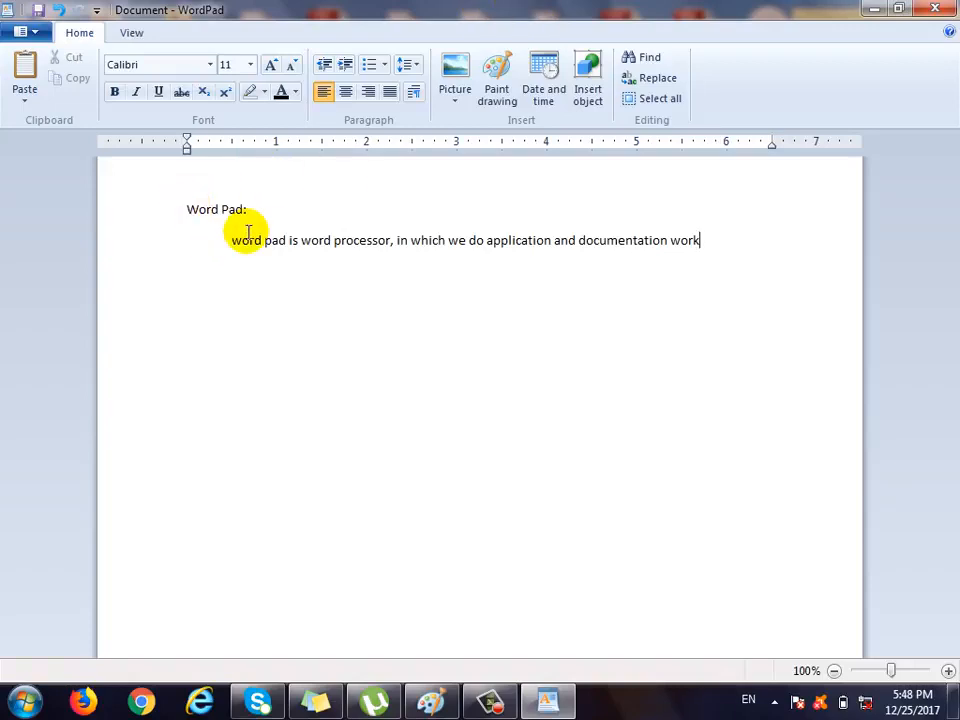
Leave a blank line and add the heading "Layout of Word Pad:" with the tab-indented item "1. Title Bar" beneath it.
key(Return)
key(Return)
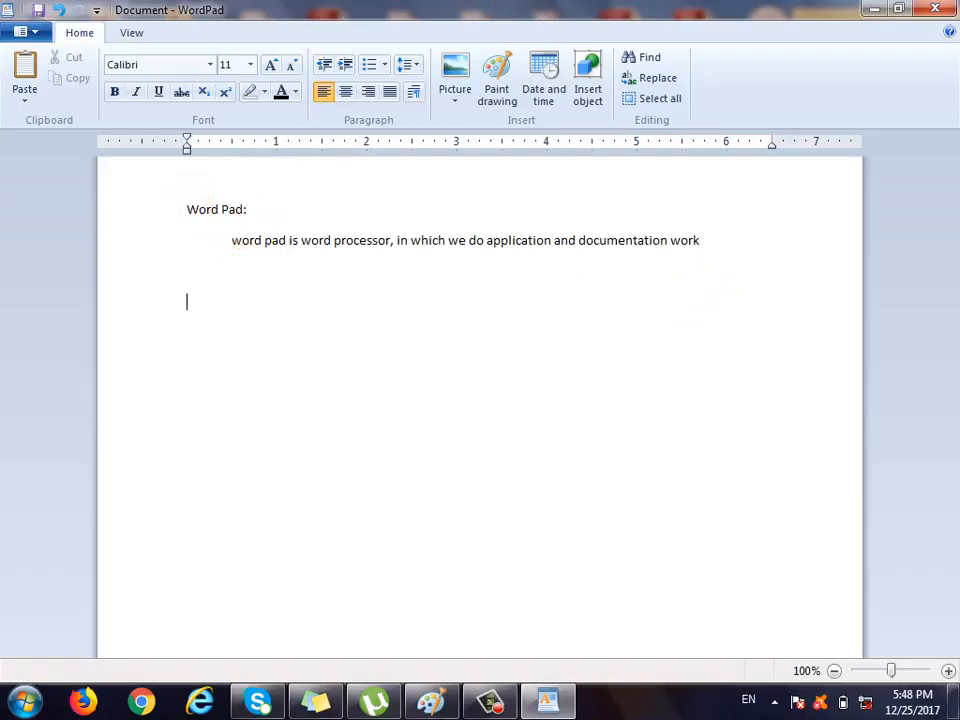
text(Layout of Word Pad:)
key(Return)
key(Tab)
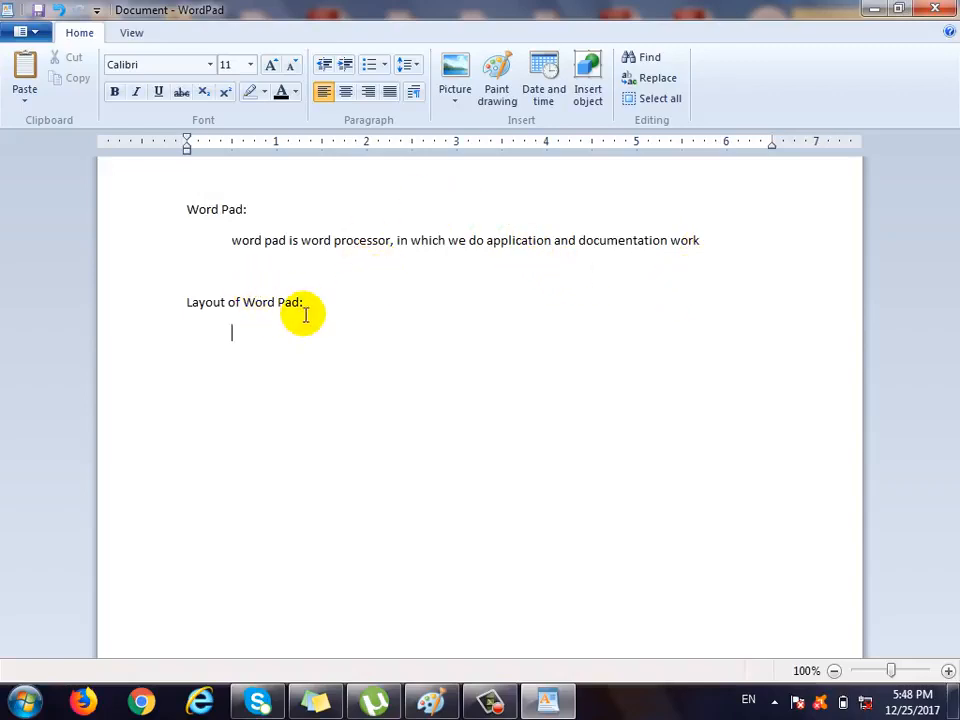
text(1. Title )
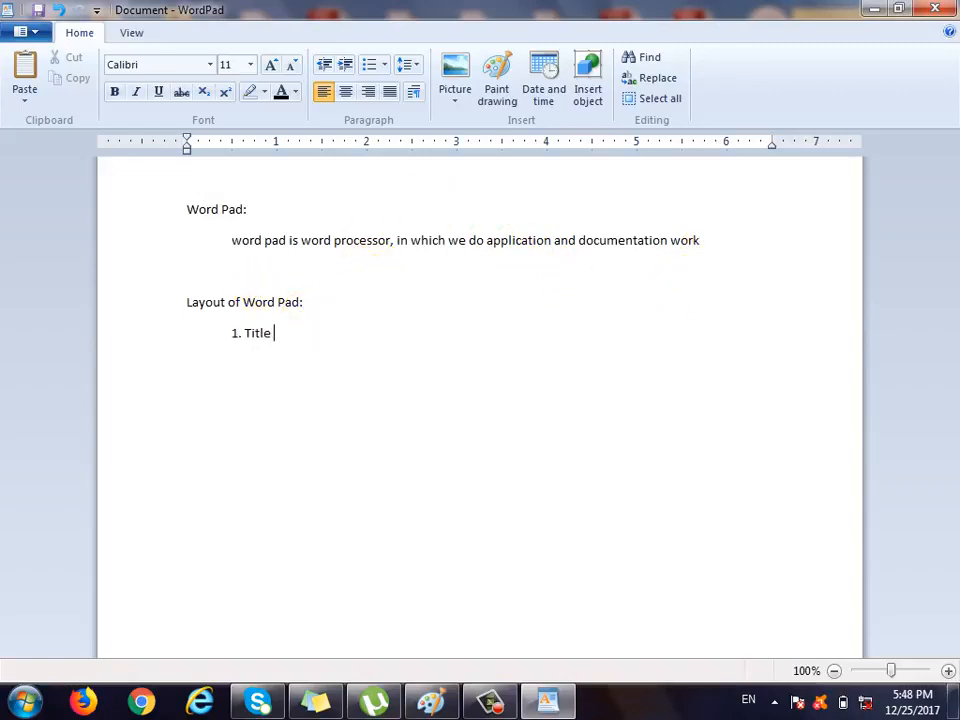
text(Bar)
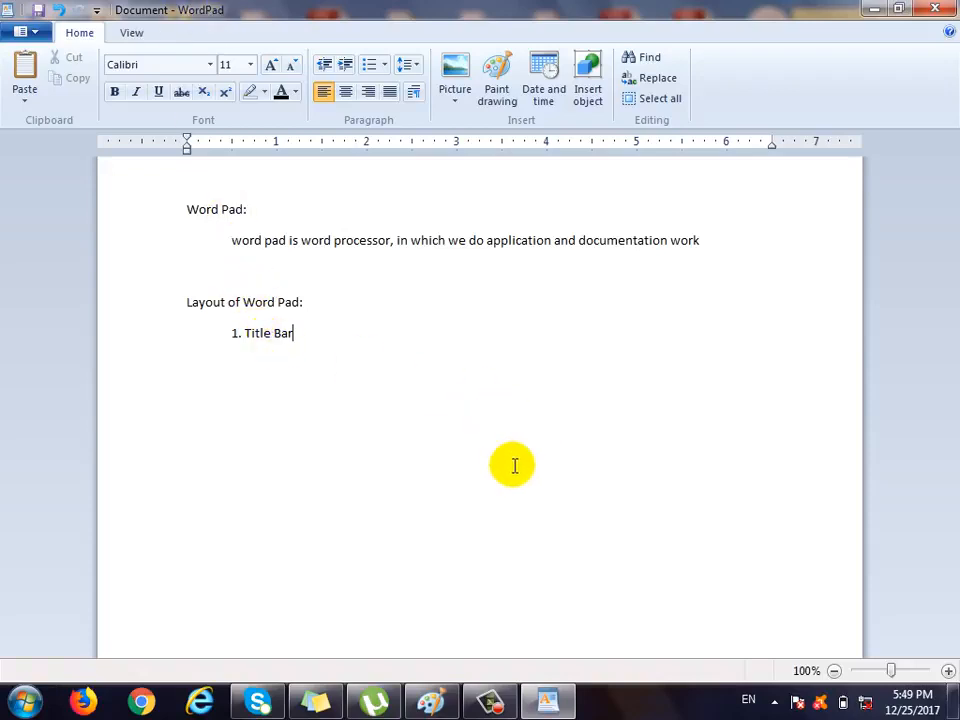
click(490, 701)
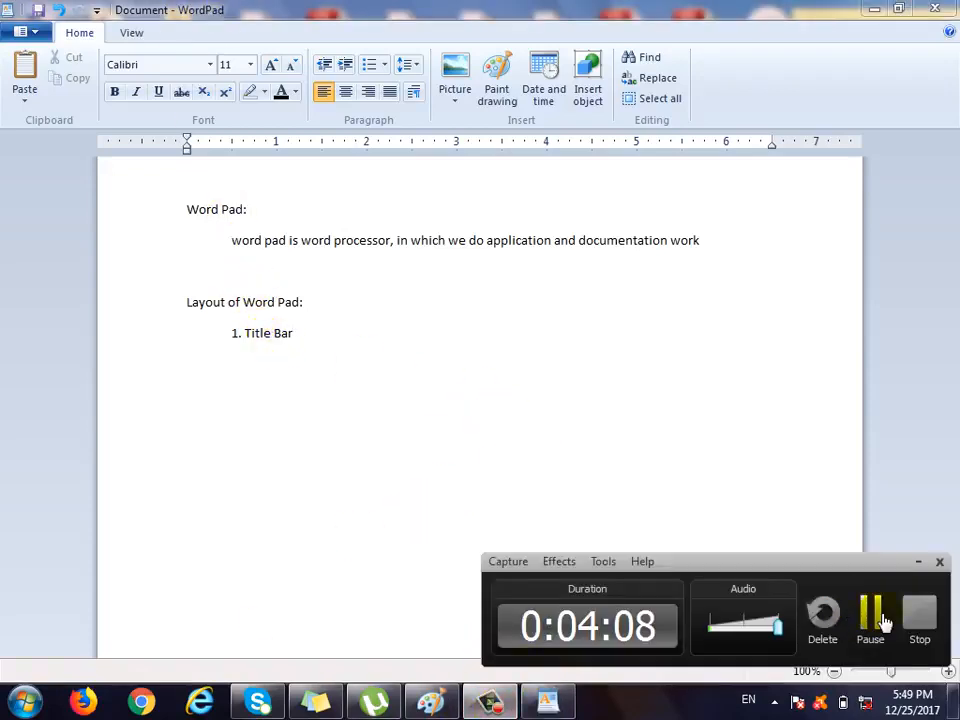
click(862, 620)
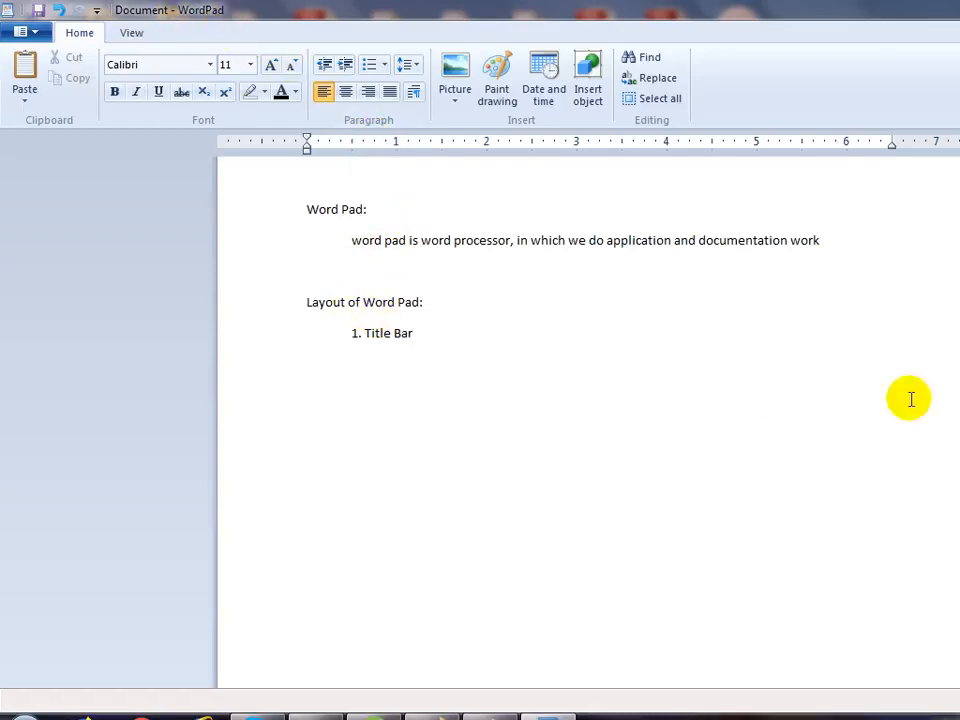
Add the tab-indented item "2. Control buttons" below "1. Title Bar".
key(Return)
key(Tab)
text(2)
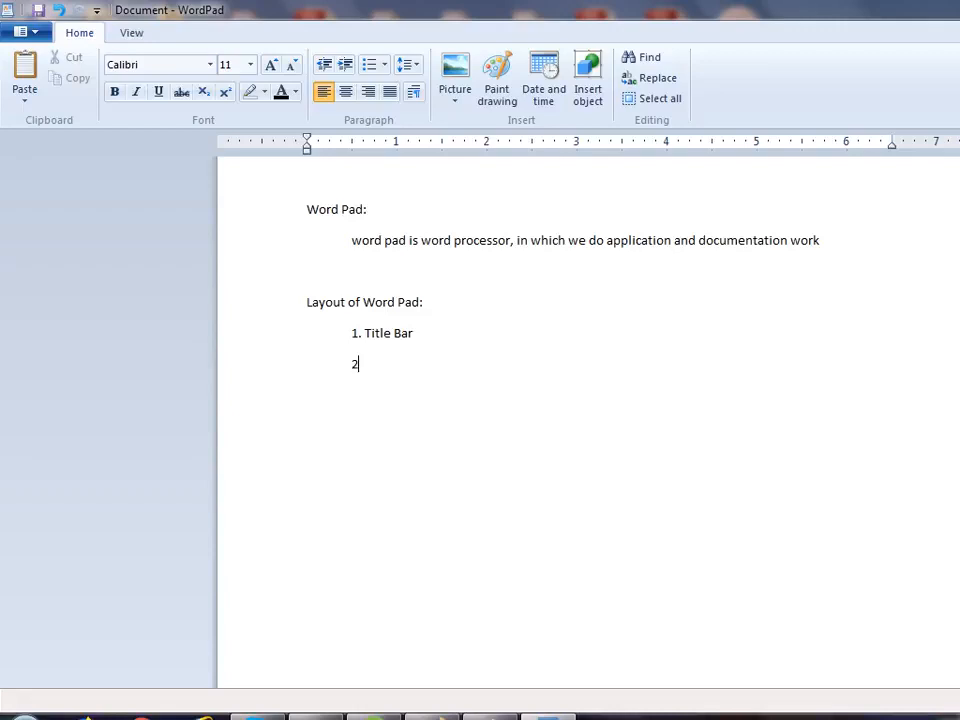
key(Tab)
key(BackSpace)
text(. Control buttons)
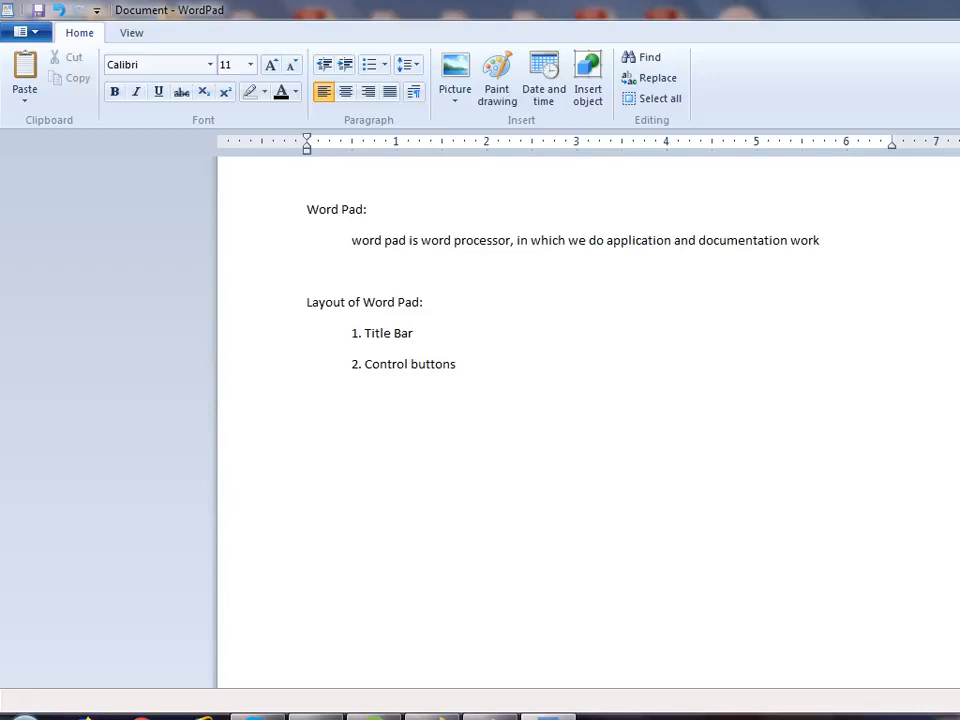
Try out the window controls by minimizing and reopening the document window, restoring it down, enlarging it and maximizing it again.
key(super+d)
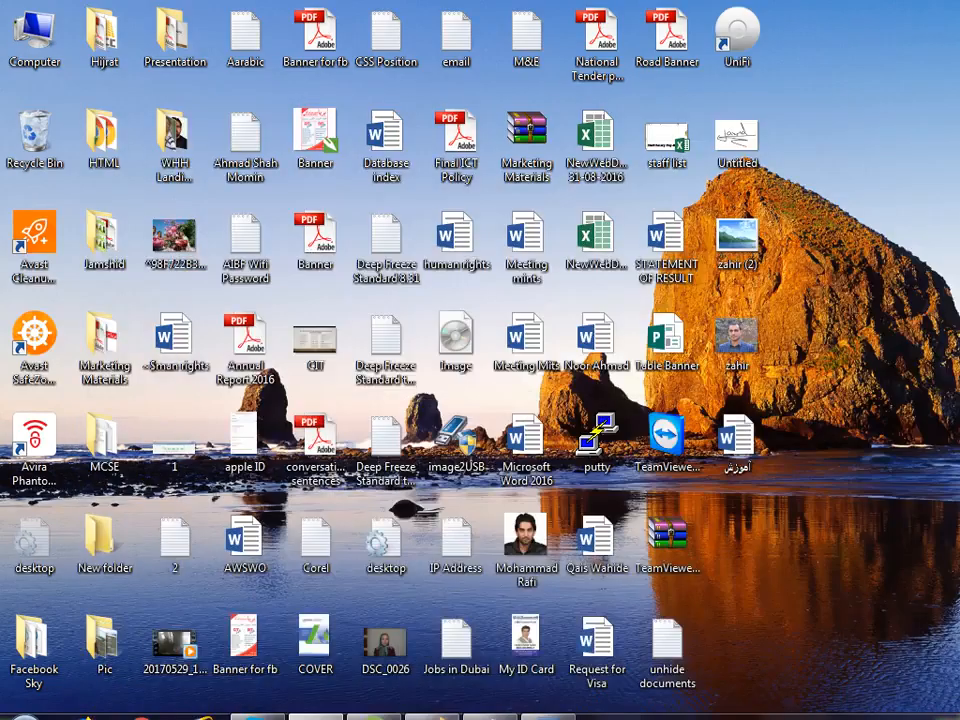
click(548, 715)
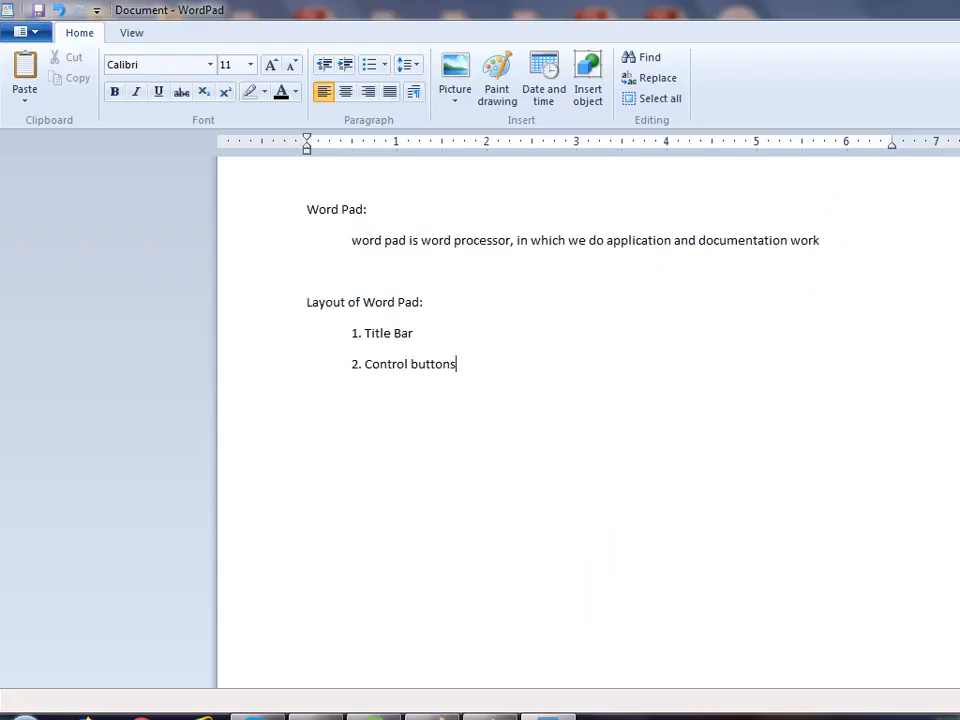
key(super+Down)
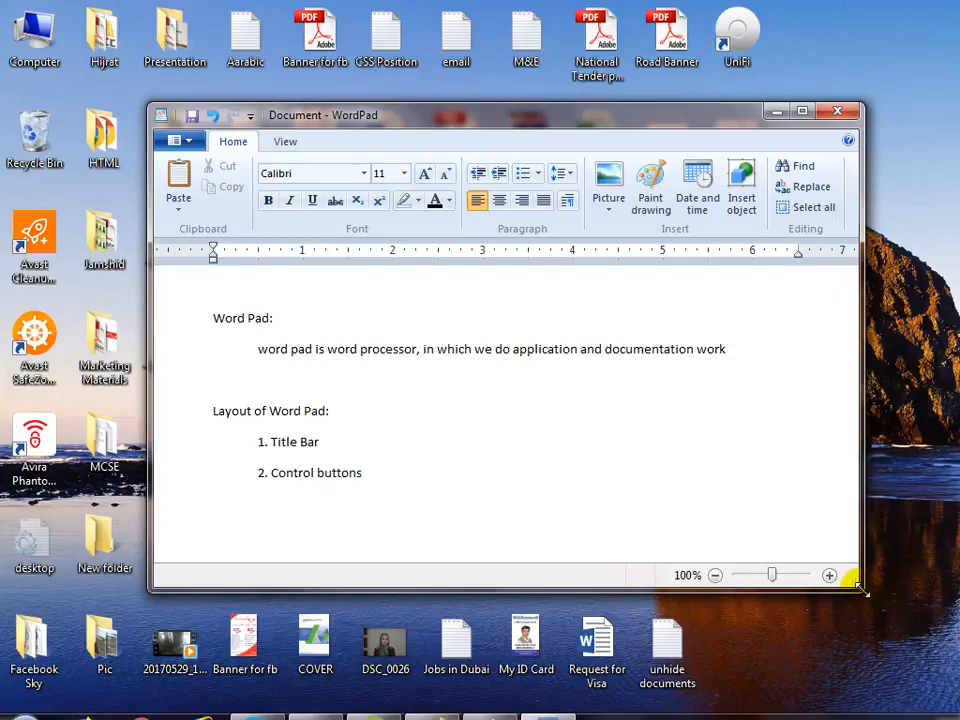
drag(862, 591, 959, 652)
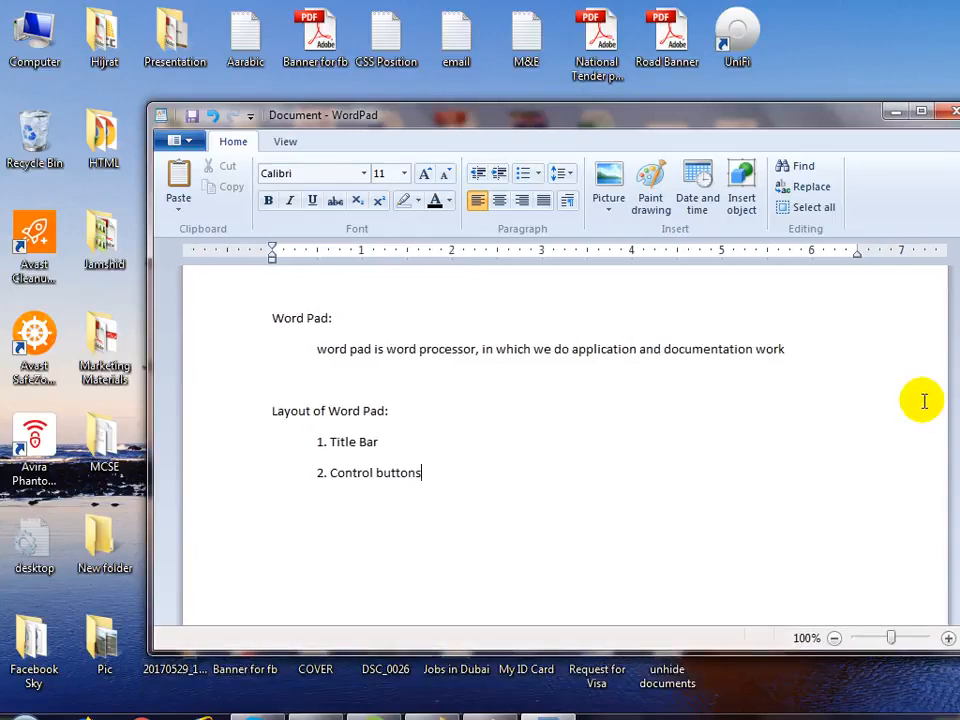
click(920, 111)
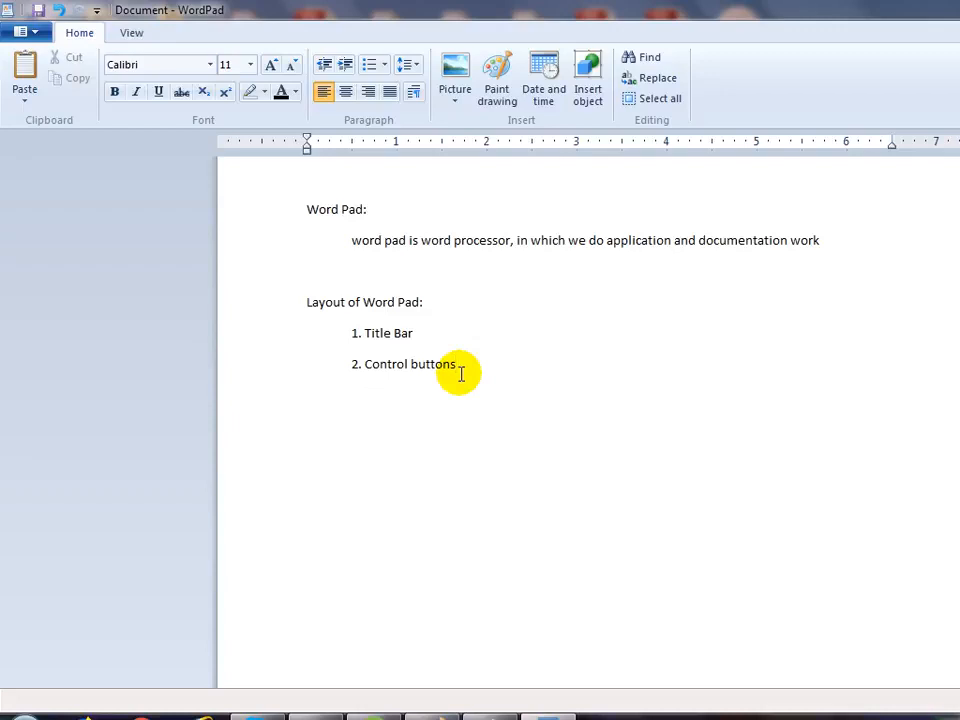
Add the tab-indented item "3. Menu Bar" below "2. Control buttons".
key(Return)
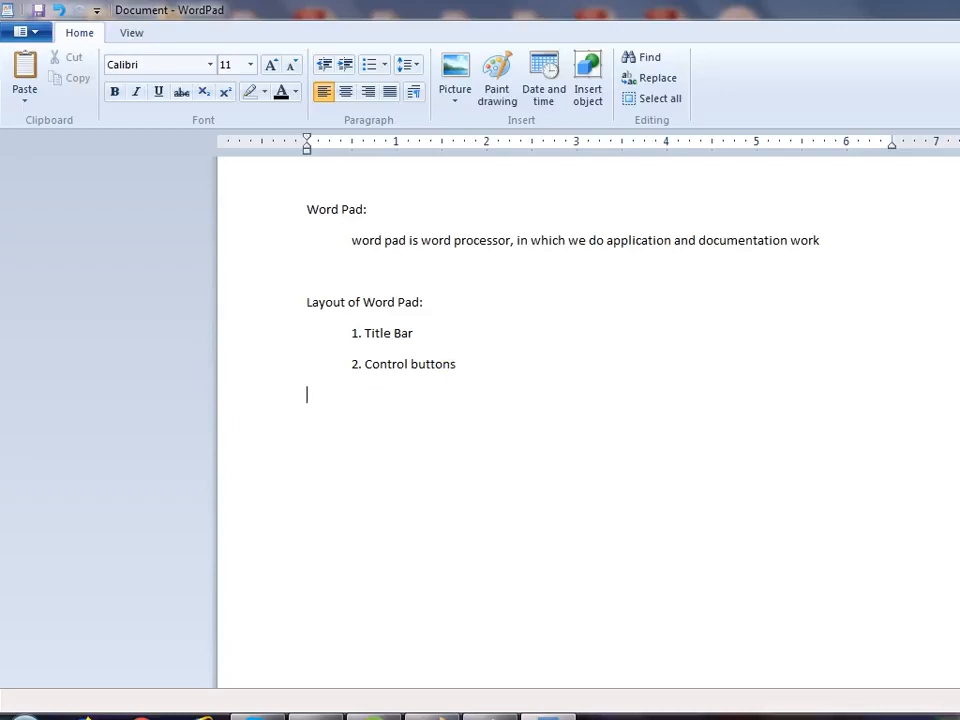
key(Tab)
text(3. Menu Bar)
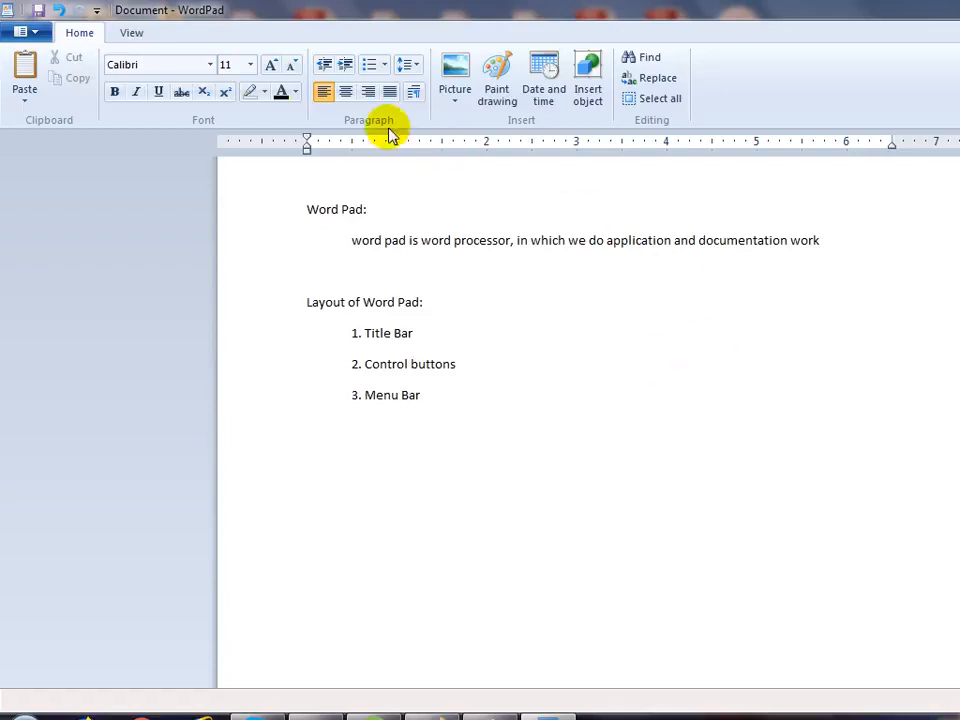
Examine the View and Home command groups in alternation, finishing with the Home commands shown.
click(131, 32)
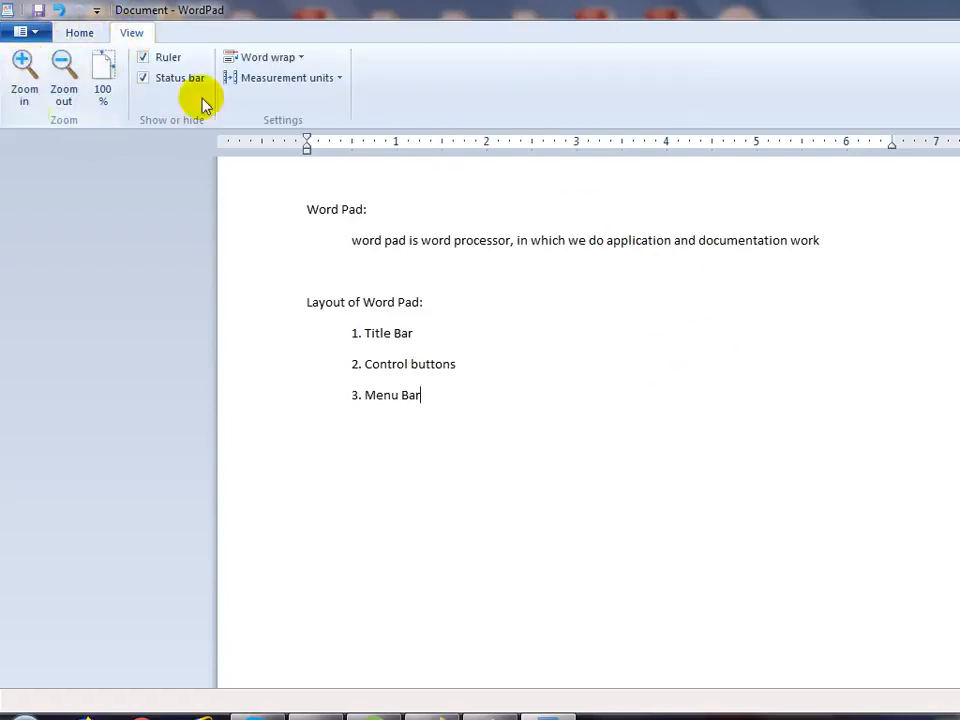
click(80, 34)
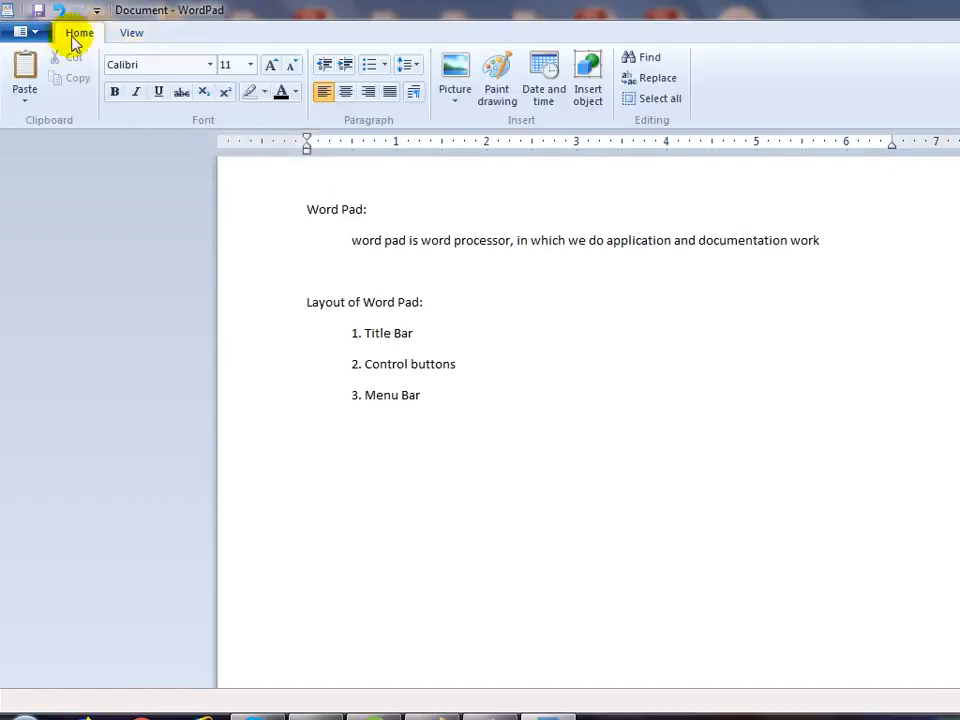
click(133, 36)
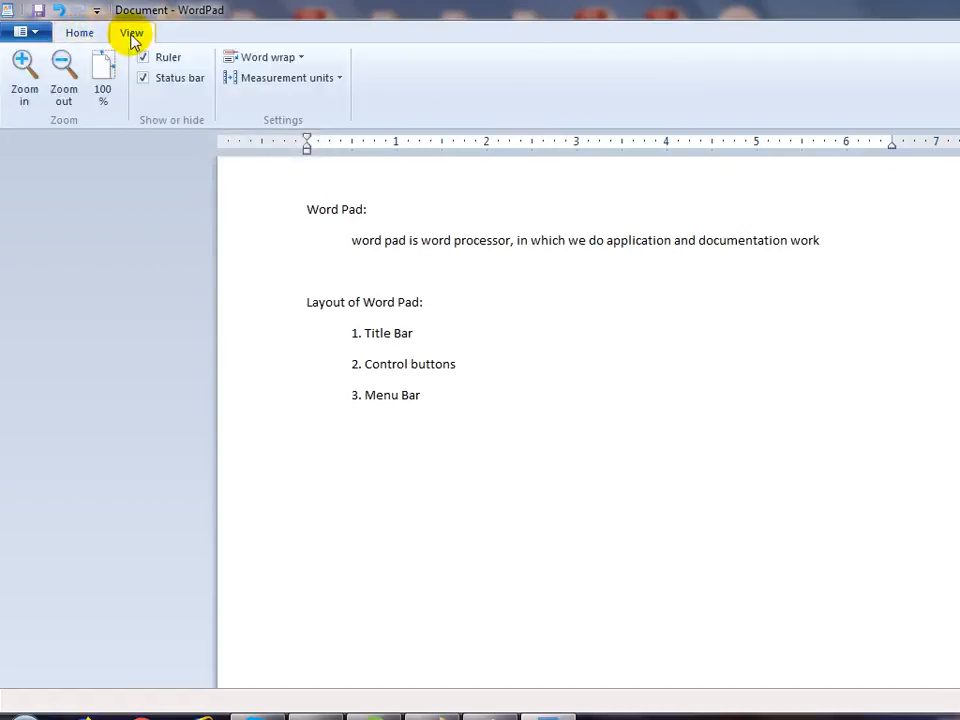
click(80, 33)
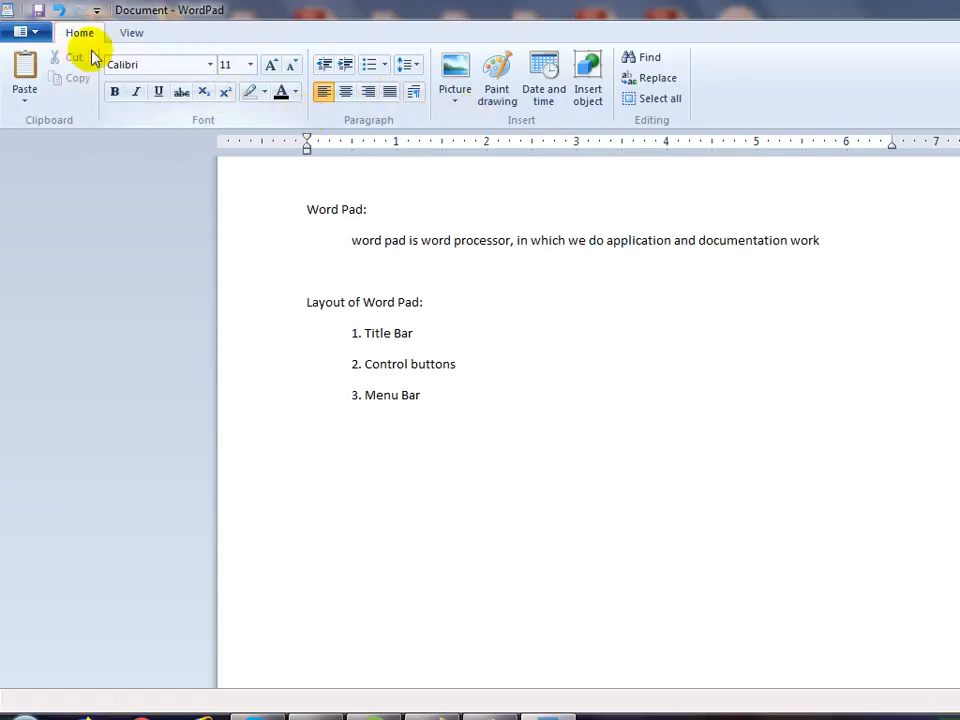
click(131, 36)
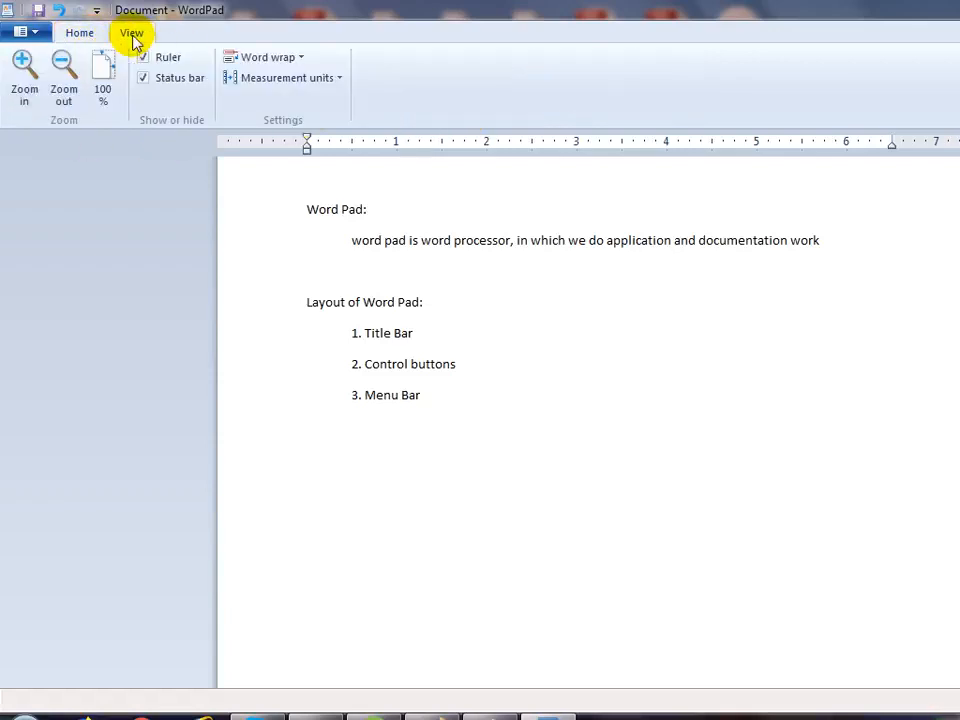
click(82, 34)
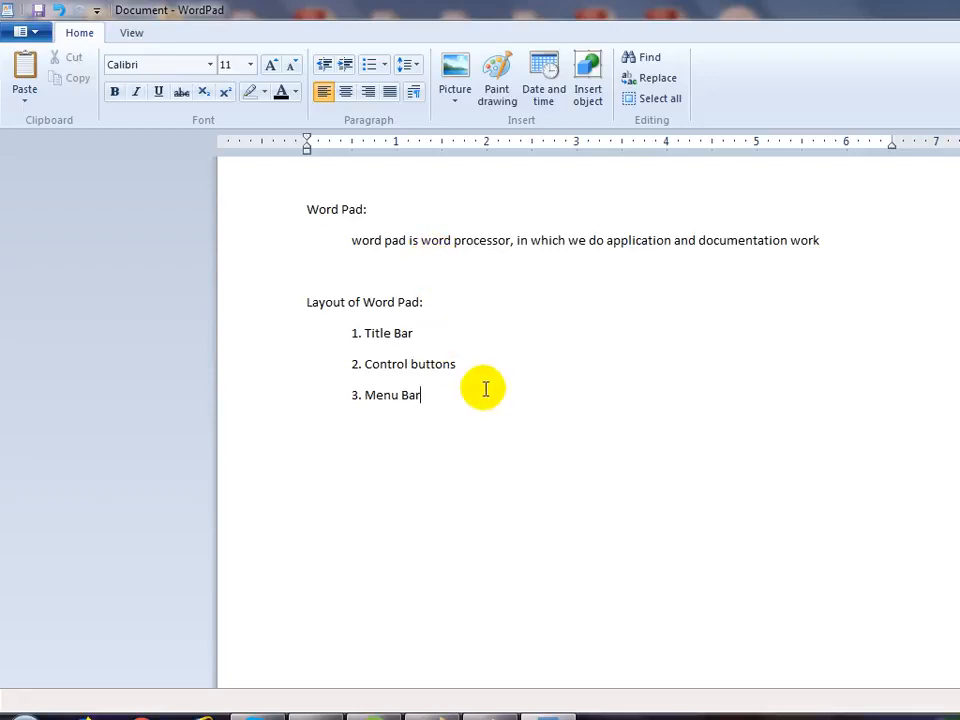
Add the tab-indented item "4. Standard Bar" below "3. Menu Bar".
key(Return)
key(Tab)
text(e4)
key(BackSpace)
key(BackSpace)
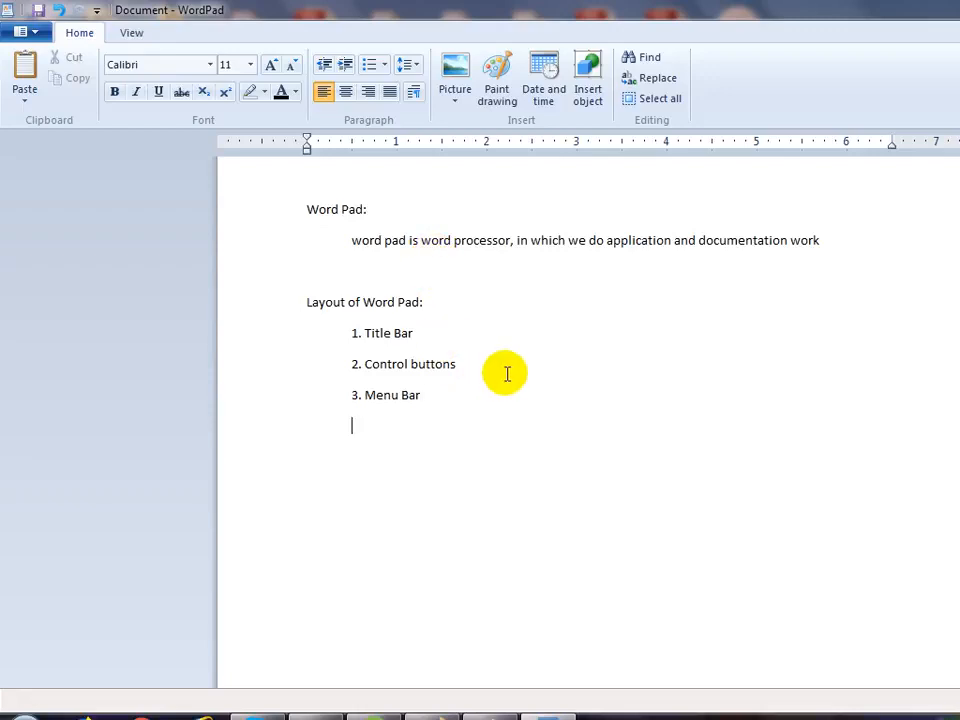
text(4. Stan)
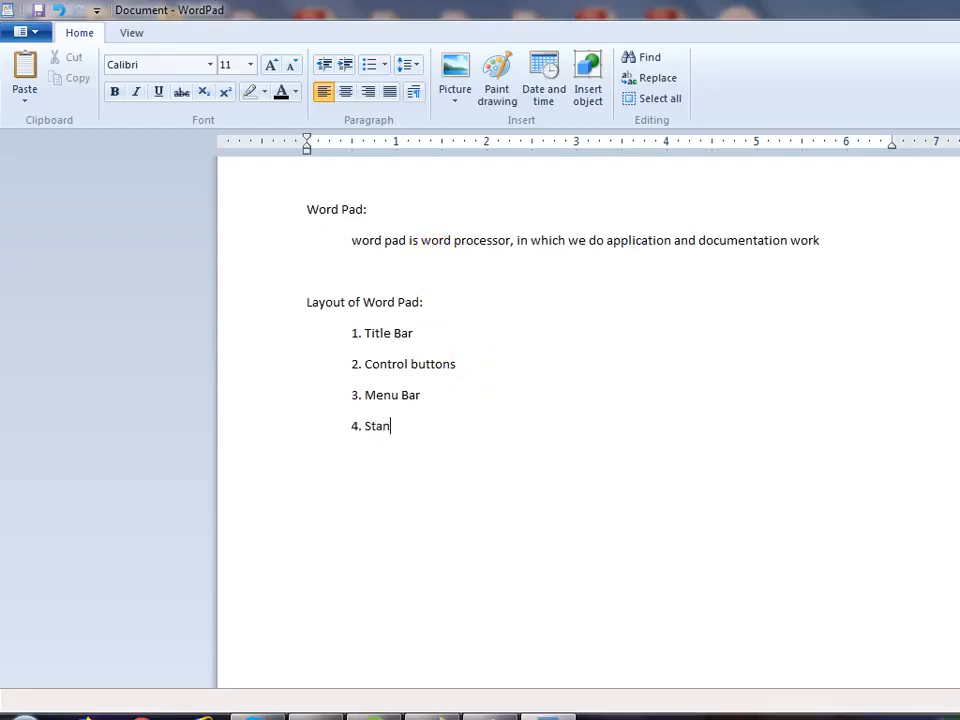
text(dard Bar)
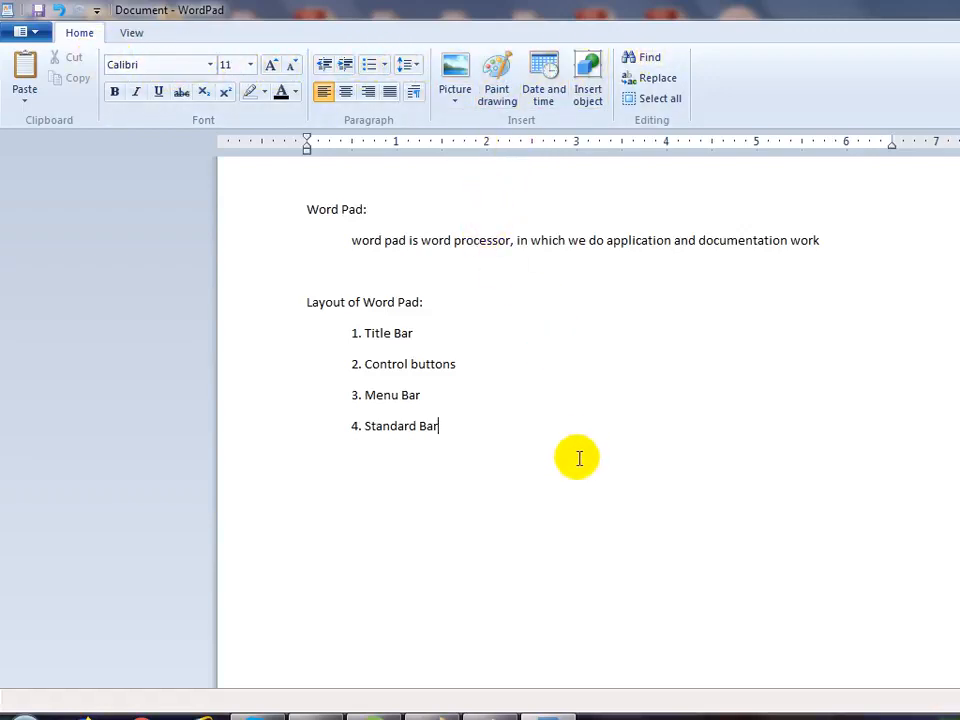
Add the tab-indented item "5. Ruler" below "4. Standard Bar".
key(Return)
key(Tab)
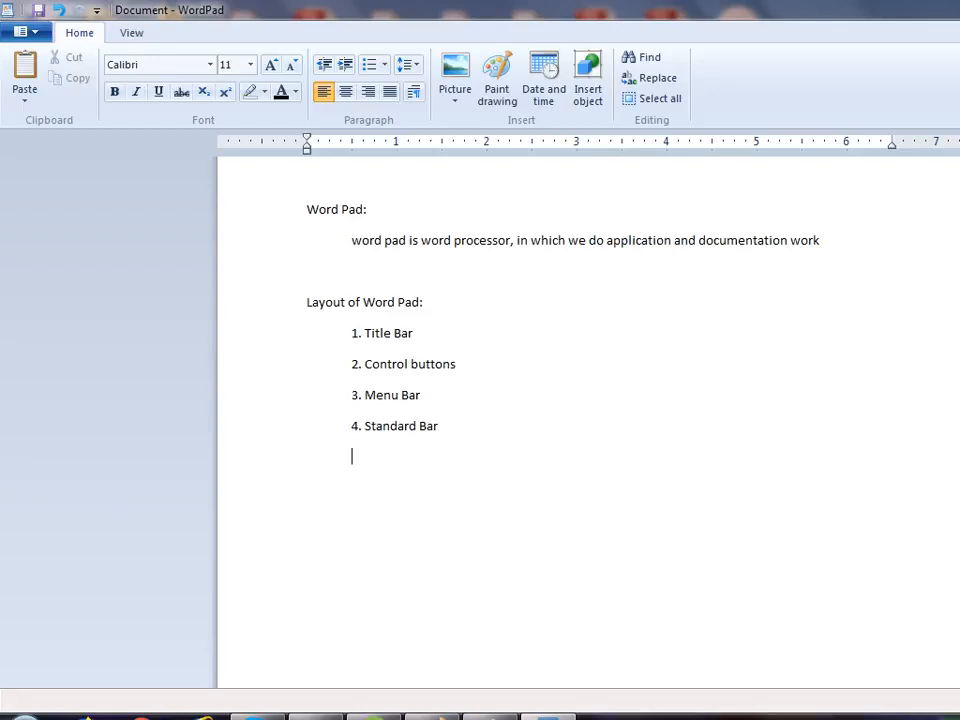
text(5)
key(Tab)
key(BackSpace)
text(. Ruler)
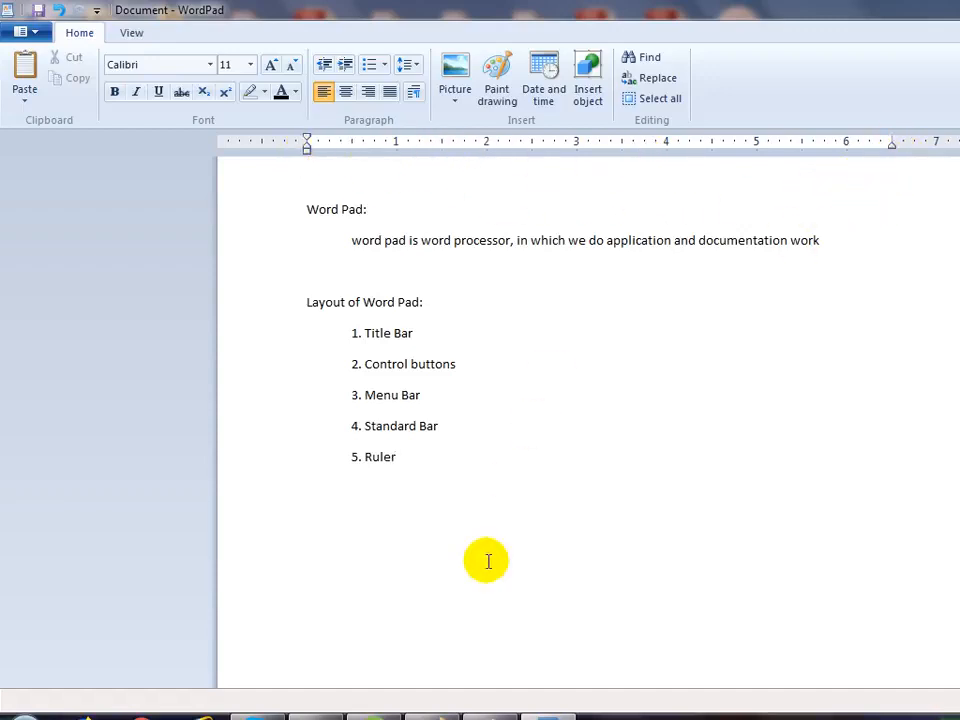
Add the tab-indented item "6. Status Bar" below "5. Ruler" as the end of the layout list.
key(Return)
key(Tab)
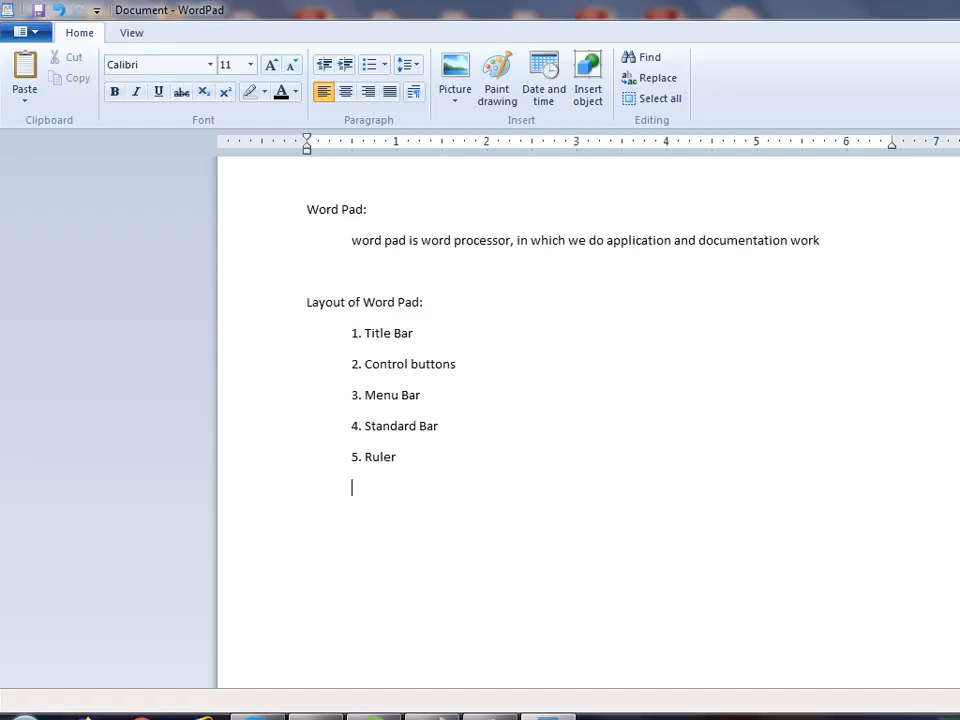
text(6)
key(Tab)
key(BackSpace)
text(. Status Bar)
Examine the finished notes at several larger and smaller zoom levels and return to the original magnification.
ctrl+scroll(588, 420, up, 4)
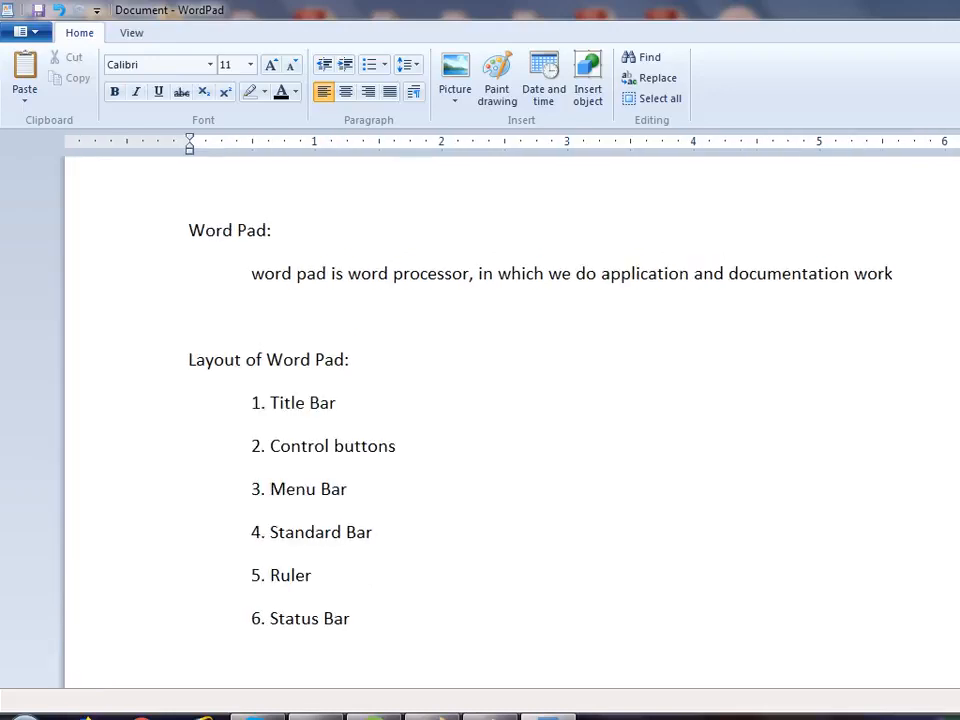
ctrl+scroll(588, 420, down, 3)
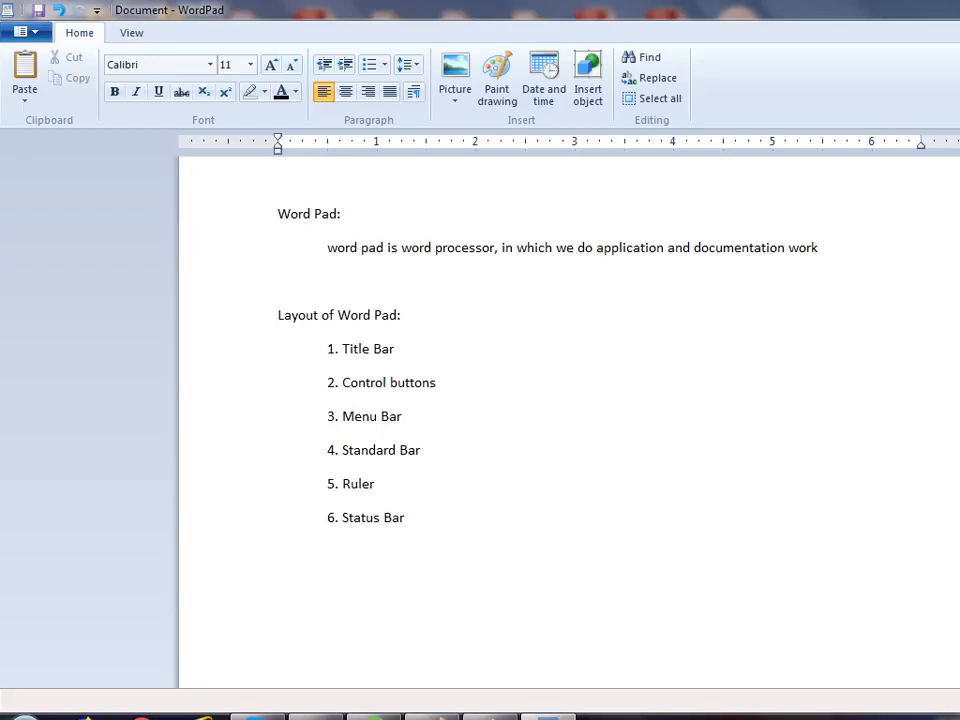
ctrl+scroll(560, 420, up, 3)
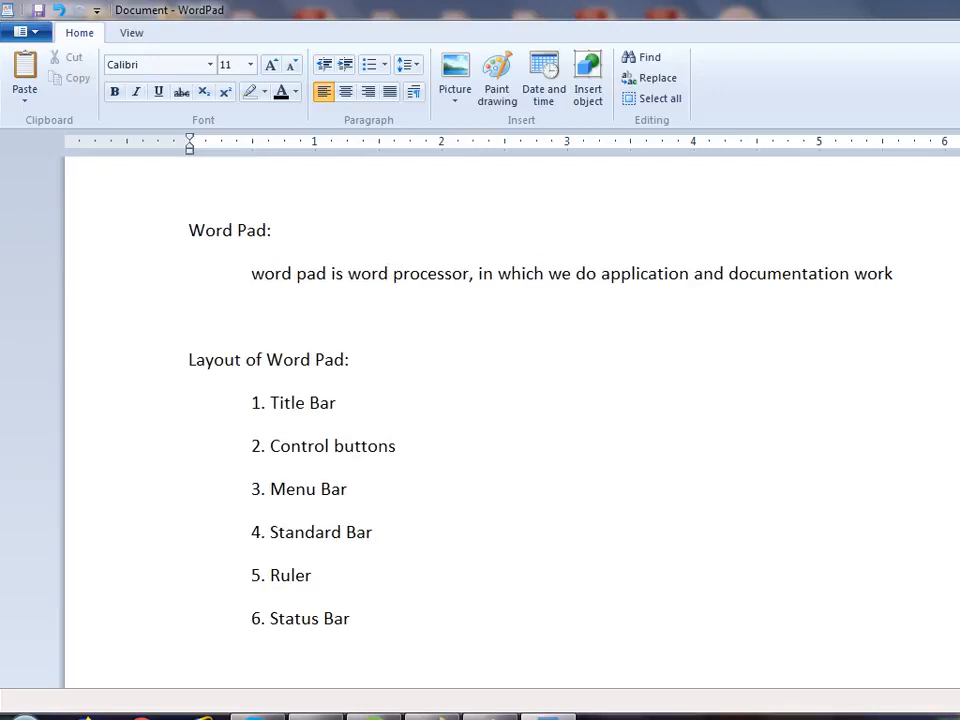
ctrl+scroll(480, 420, down, 3)
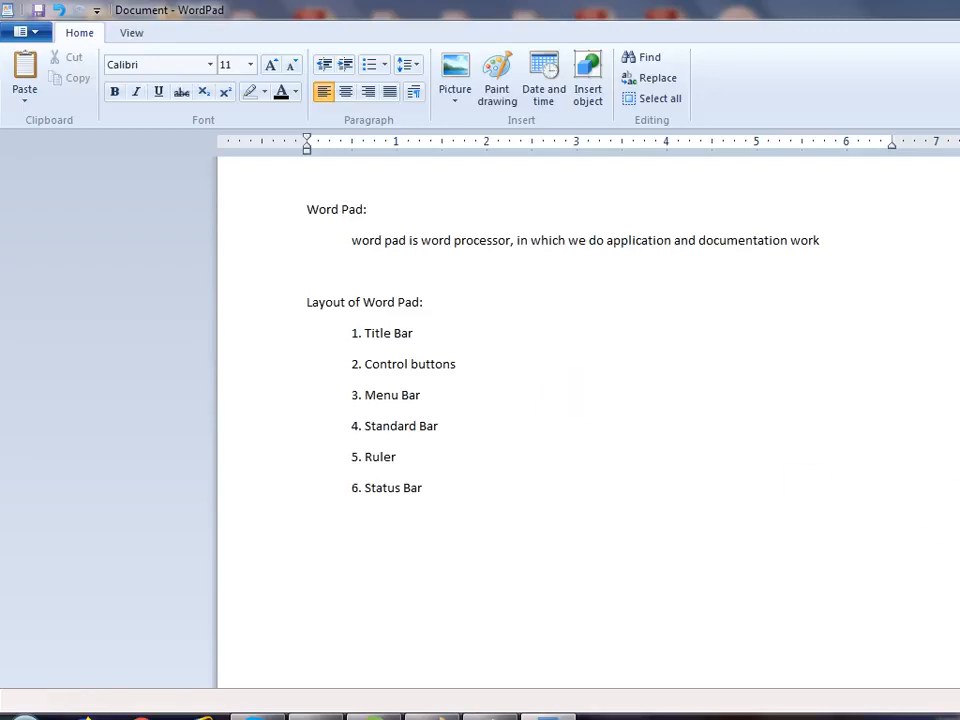
scroll(480, 400, up, 5)
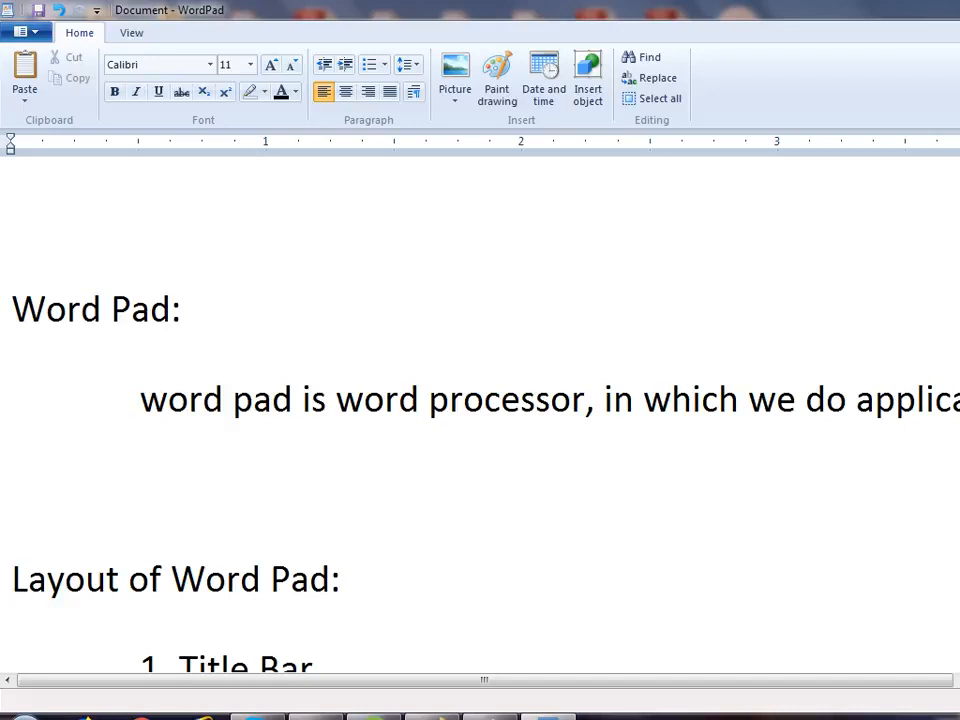
scroll(480, 400, down, 1)
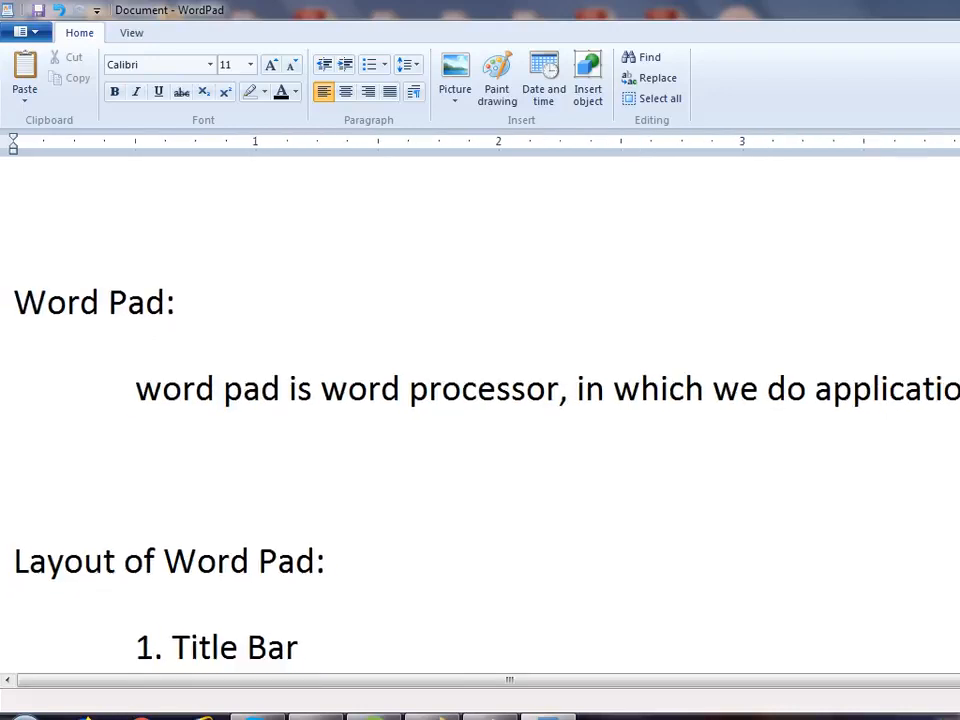
scroll(480, 400, down, 5)
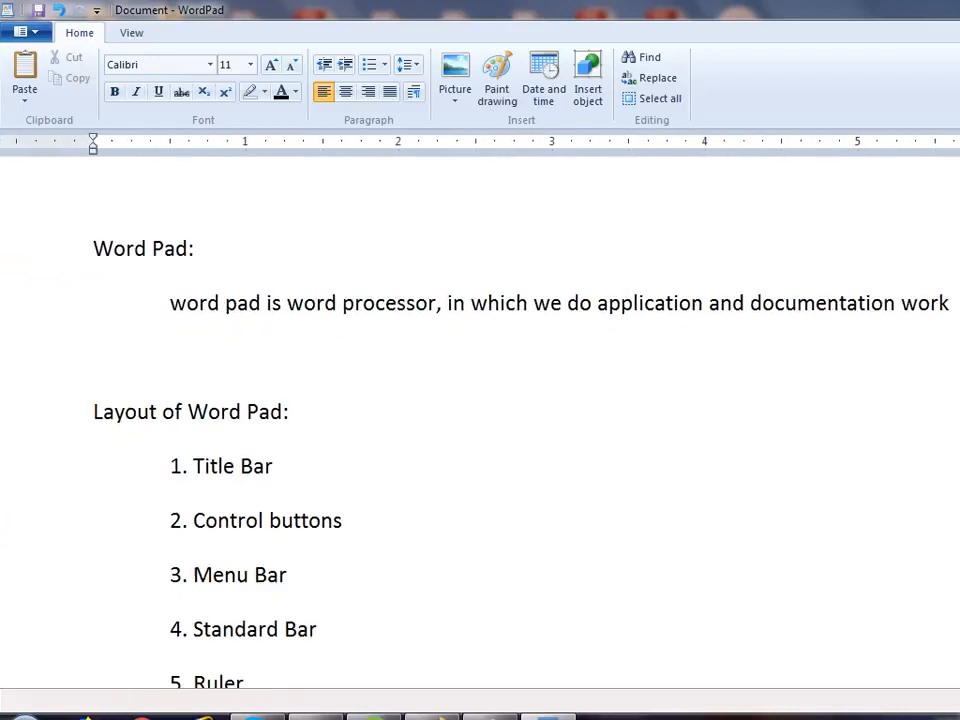
scroll(480, 400, down, 4)
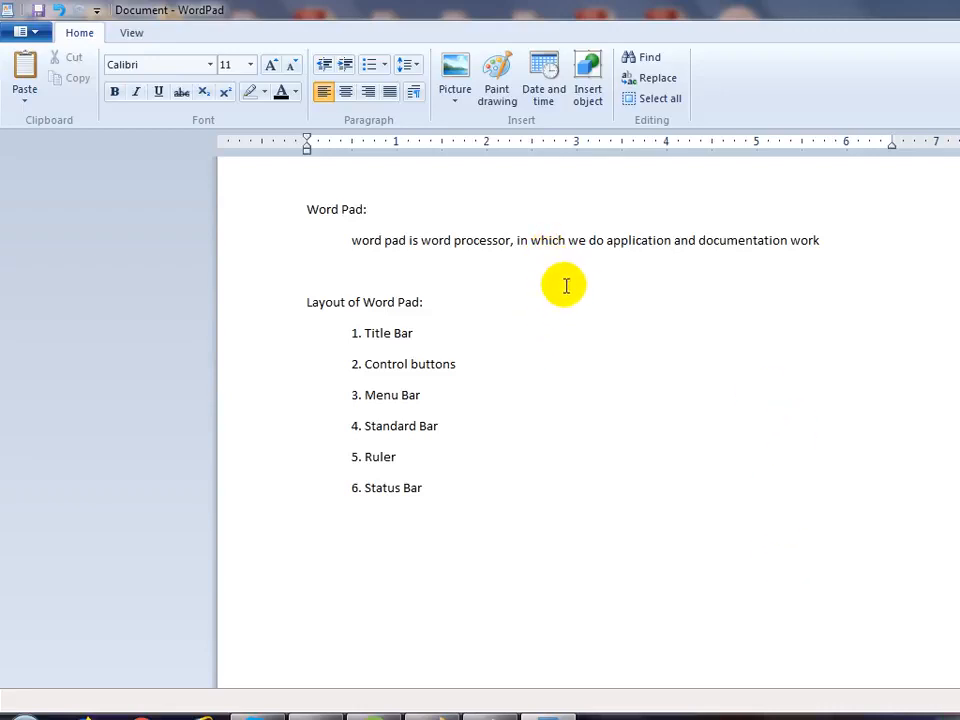
scroll(510, 420, up, 4)
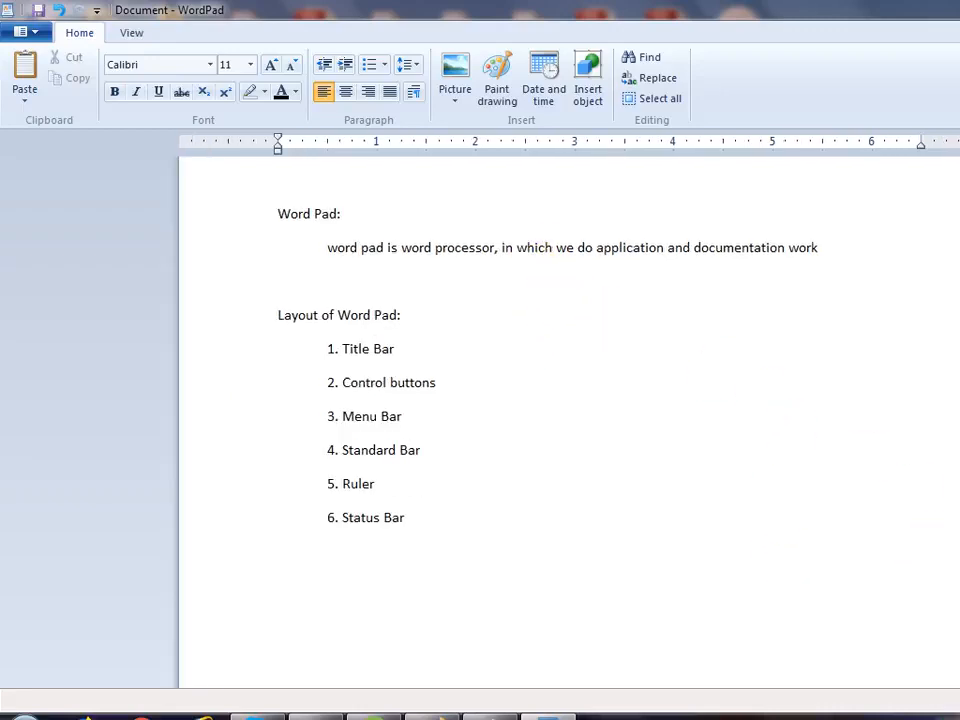
scroll(510, 420, up, 2)
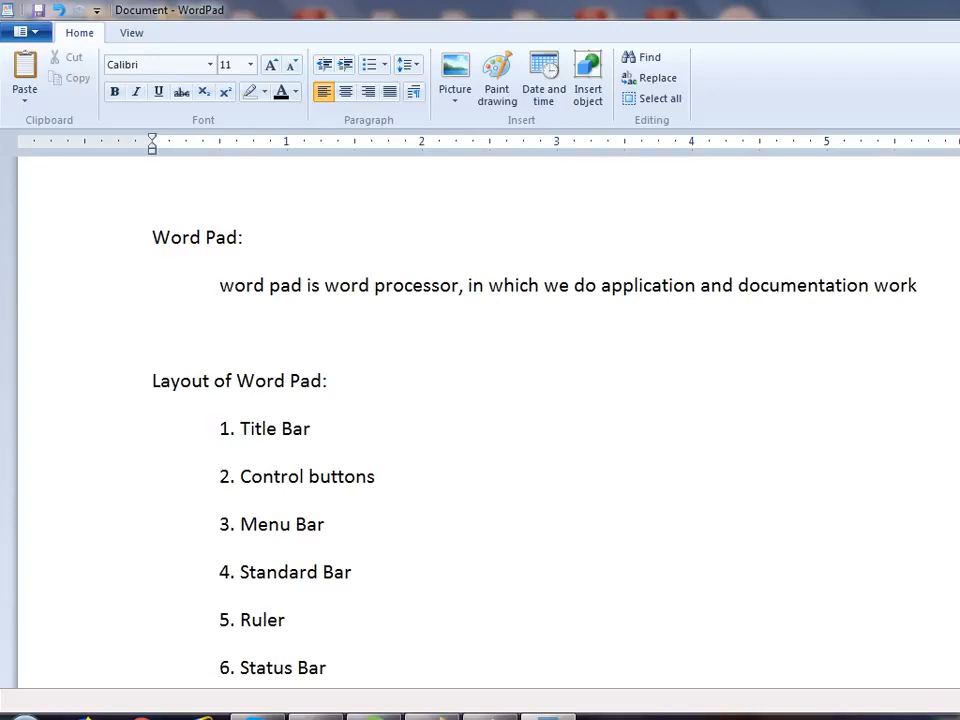
scroll(600, 420, down, 4)
scroll(600, 420, down, 2)
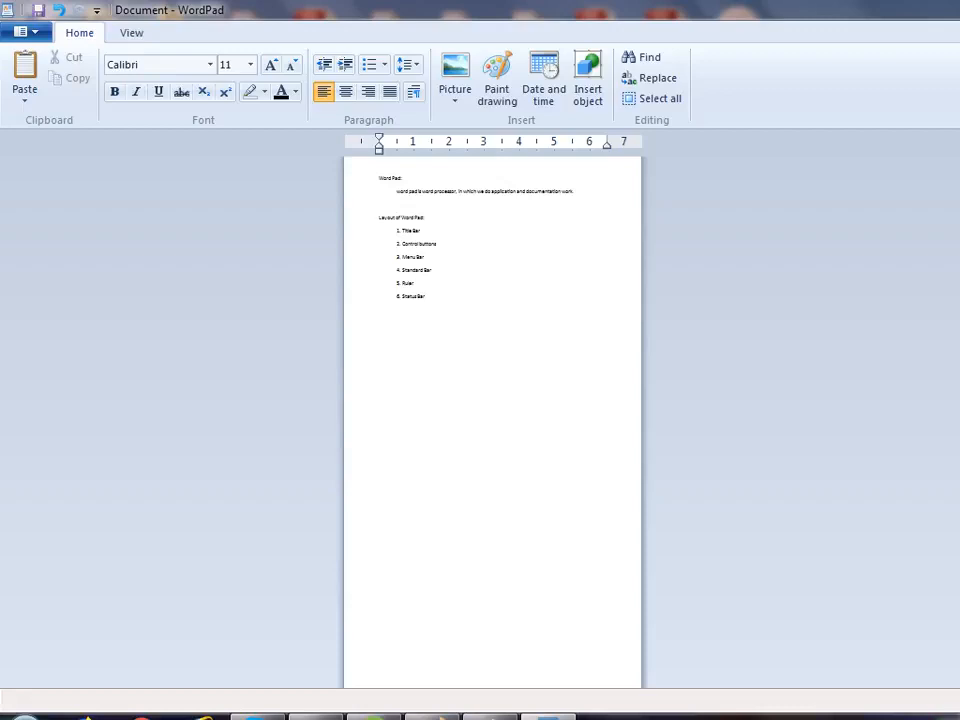
scroll(490, 420, up, 4)
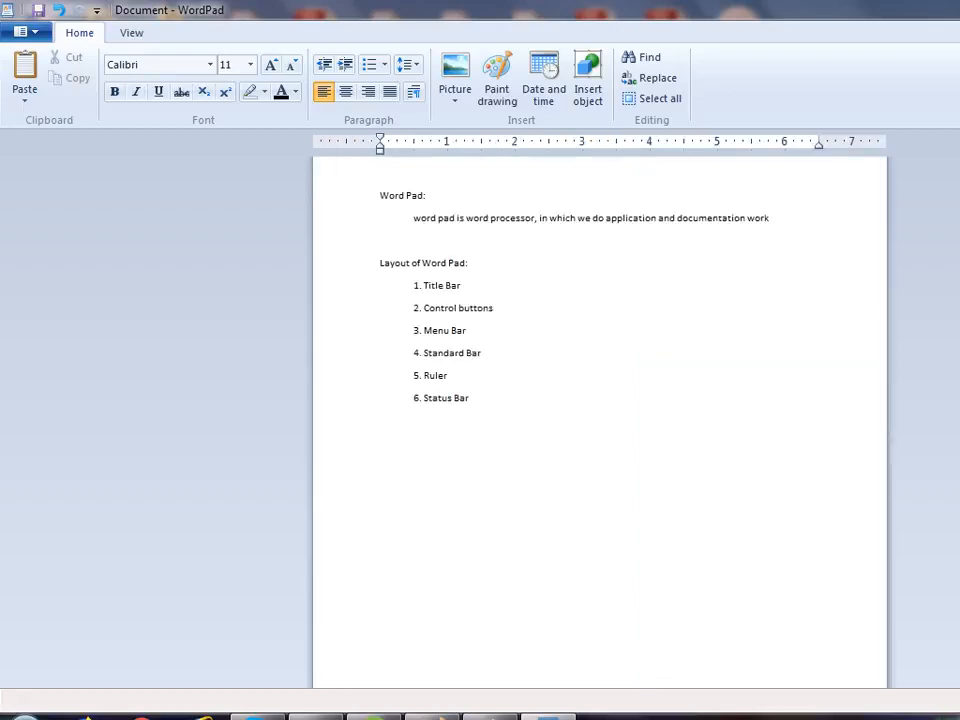
scroll(490, 420, down, 4)
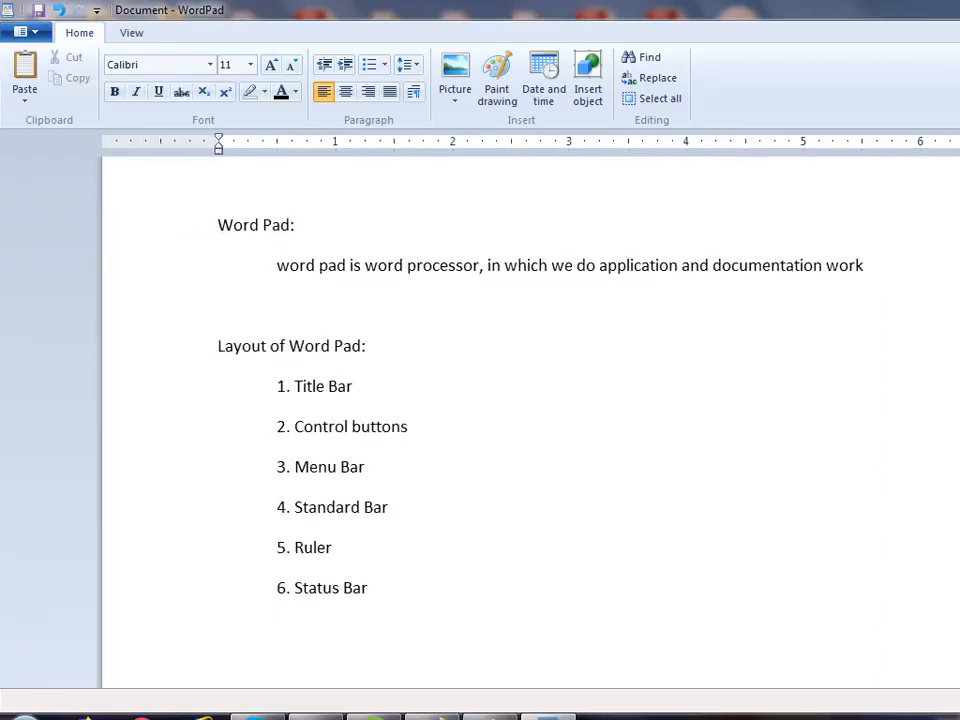
scroll(583, 677, up, 2)
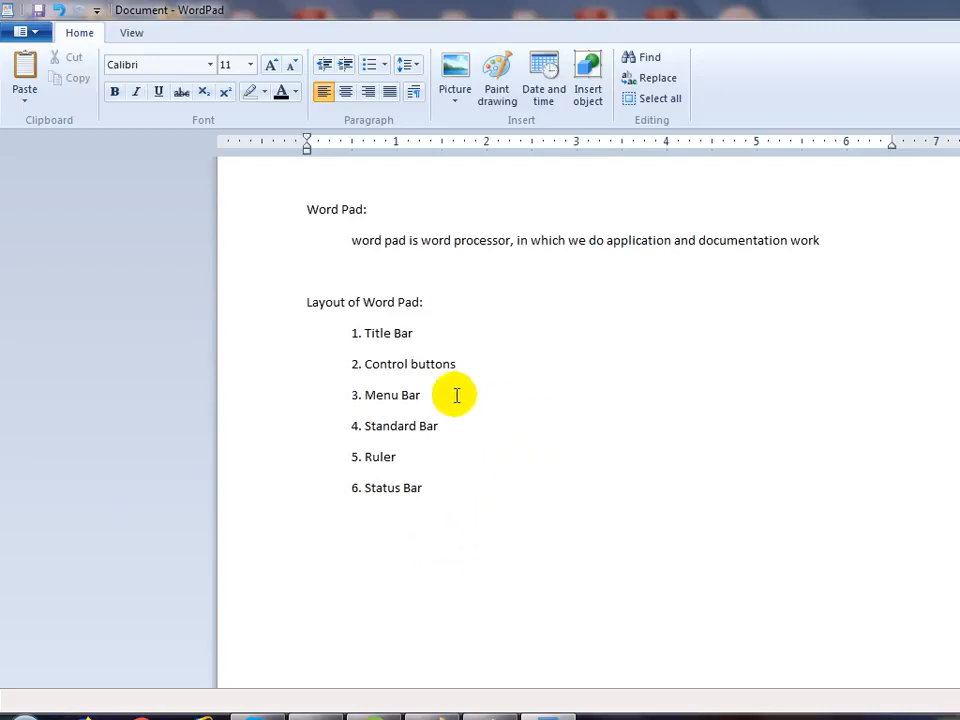
Remove the blank line between the WordPad definition and the "Layout of Word Pad:" heading.
triple_click(318, 310)
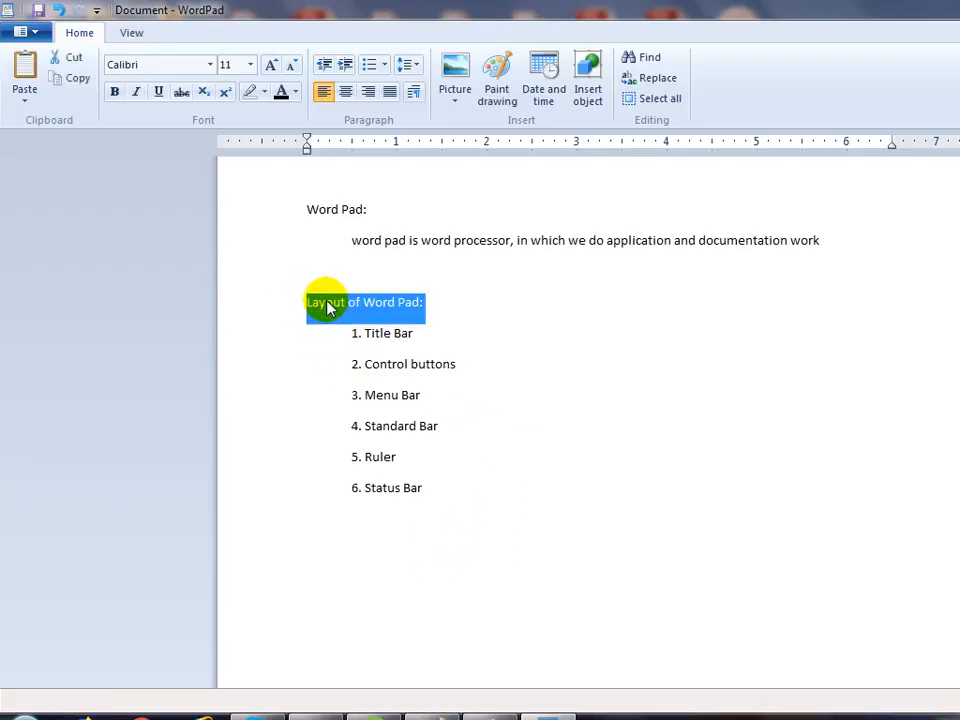
click(347, 305)
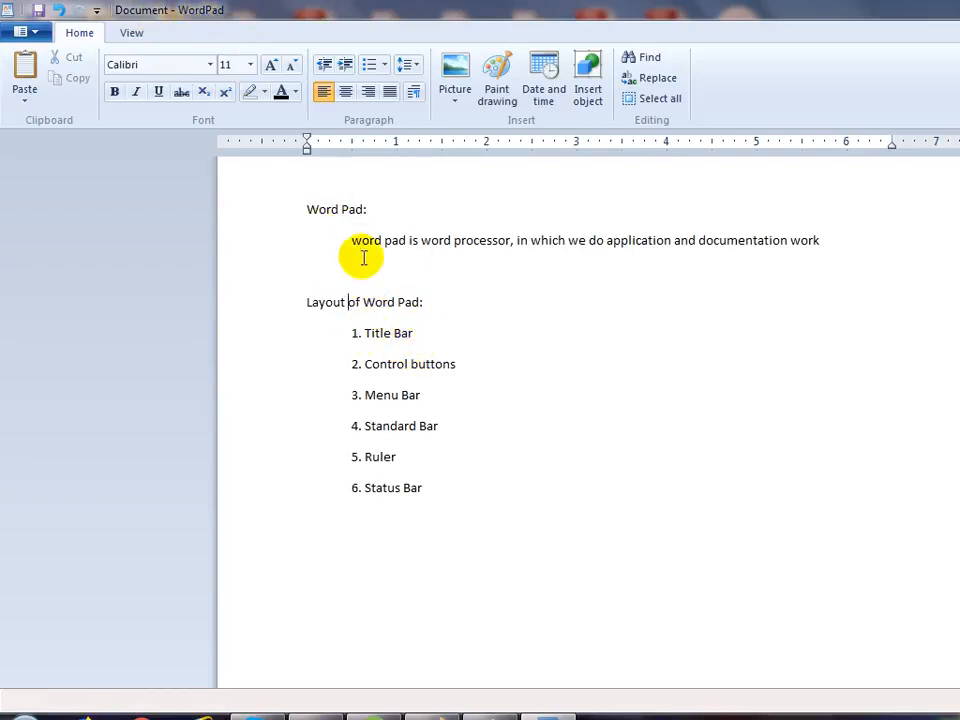
click(414, 268)
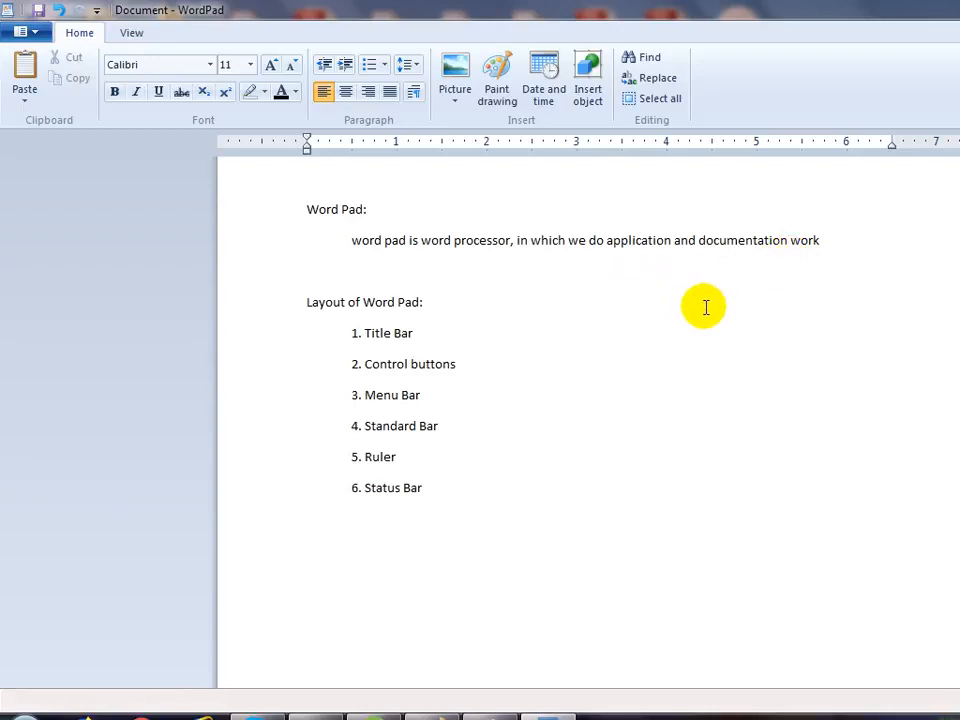
key(Delete)
Leave a blank line after "6. Status Bar" and enter the author's name on the line below it.
click(641, 499)
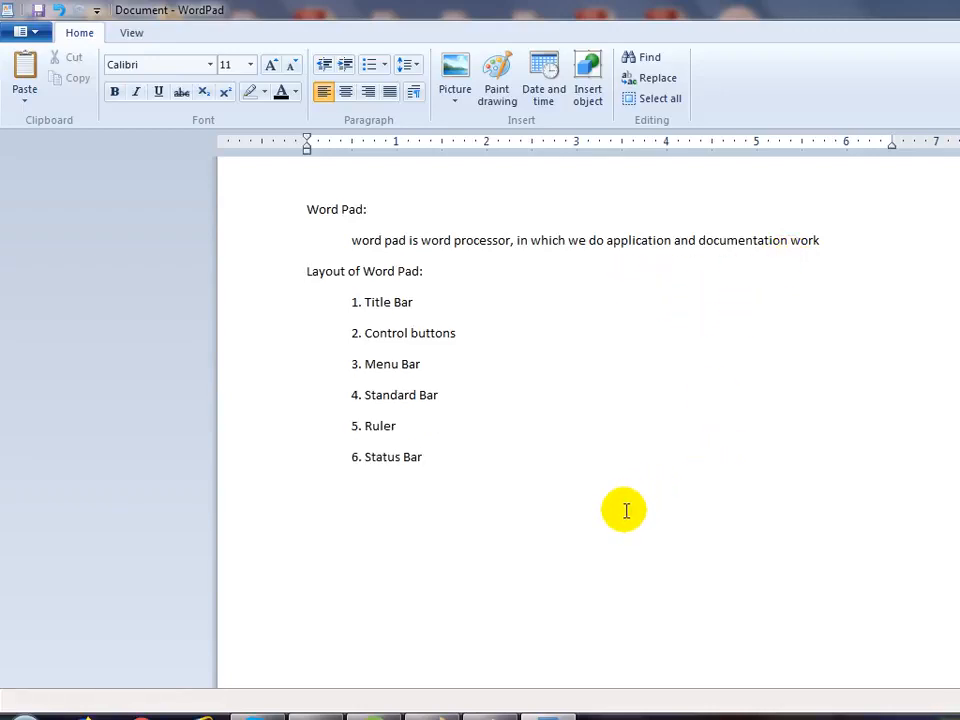
key(Return)
key(Return)
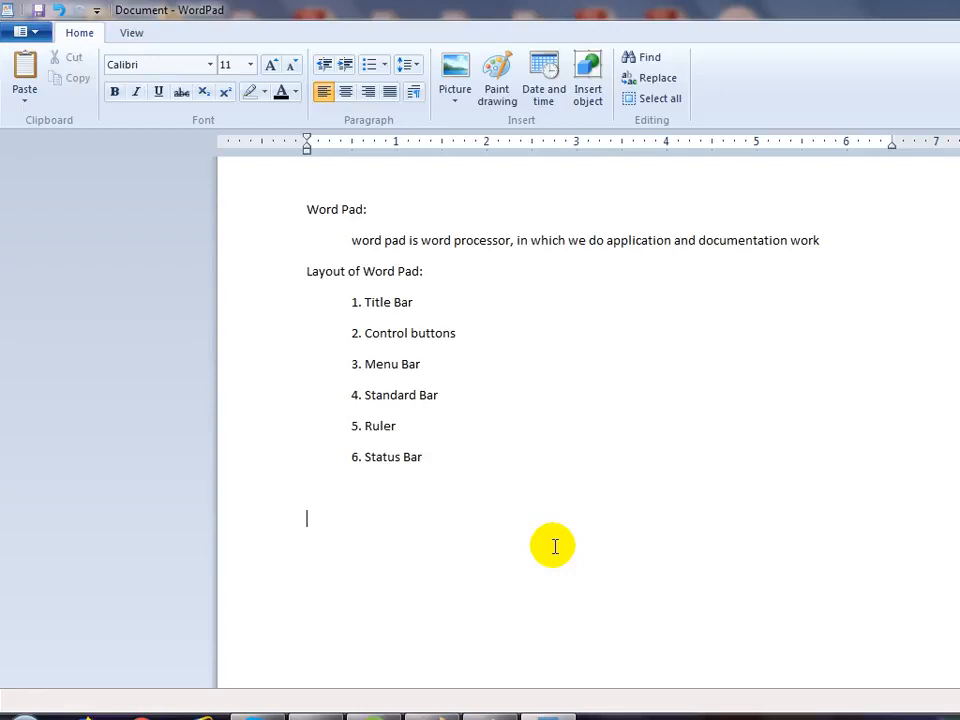
click(742, 31)
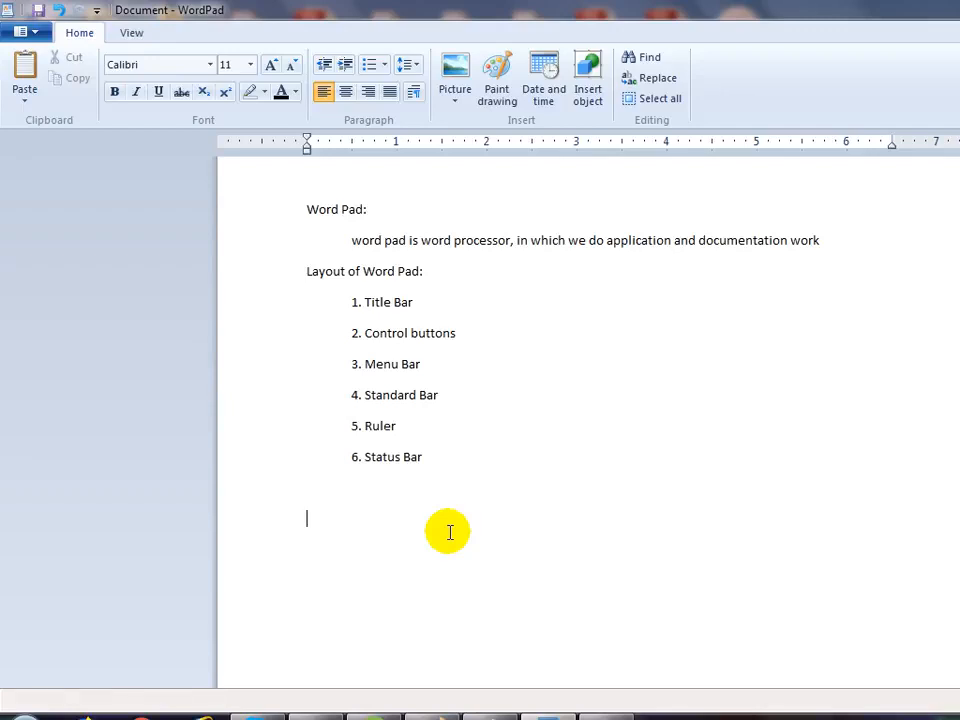
text(Barya)
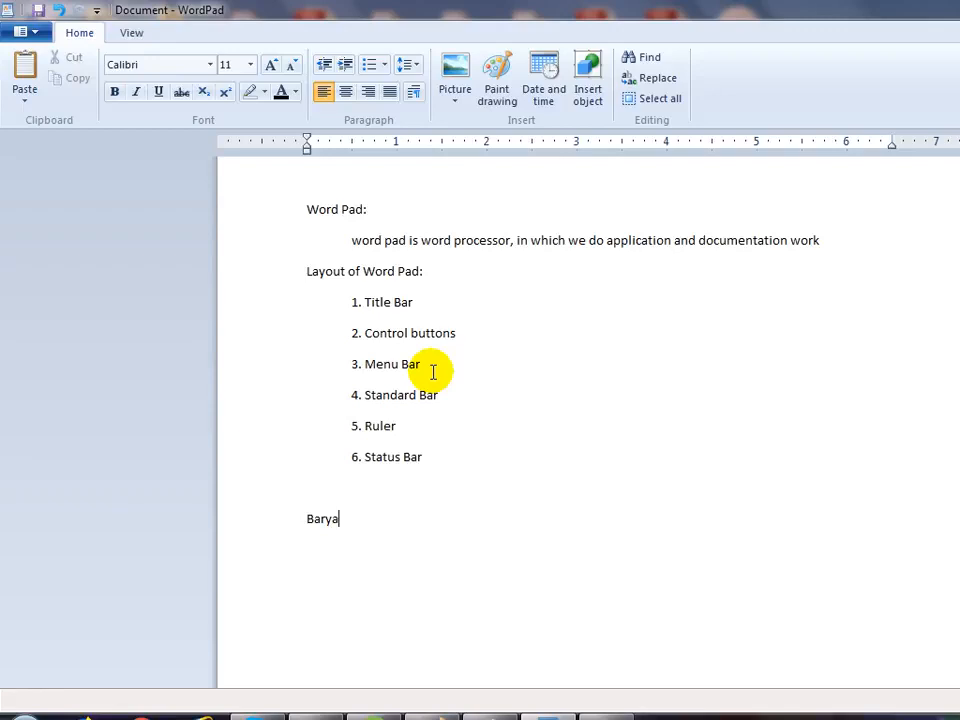
Erase the letters "uler" from the "5. Ruler" item and retype them.
click(409, 425)
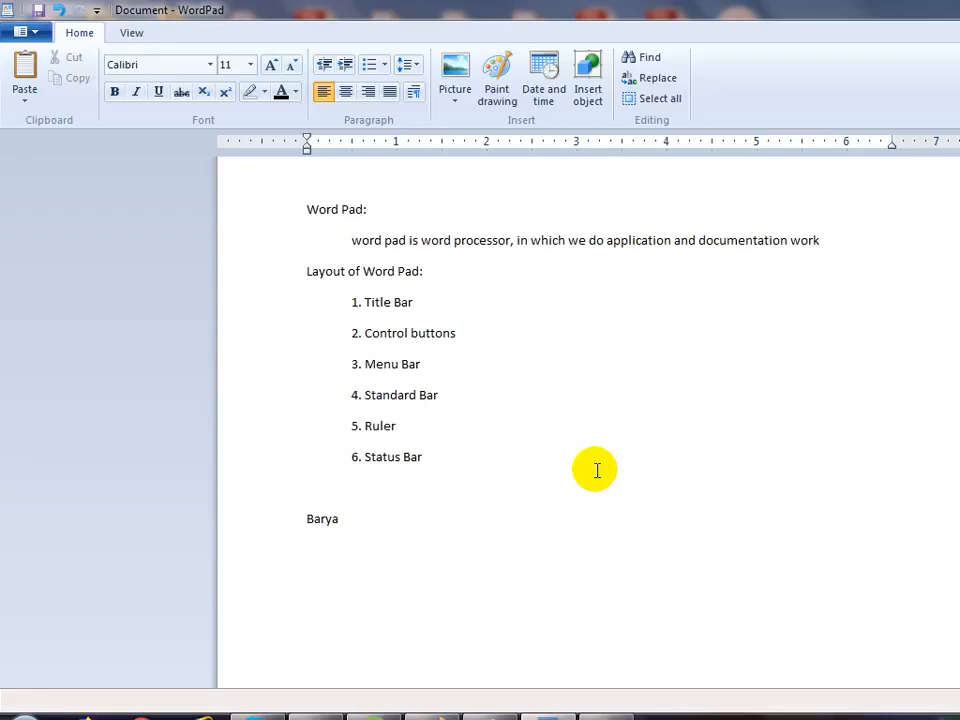
key(BackSpace)
key(BackSpace)
key(BackSpace)
key(BackSpace)
text(uler)
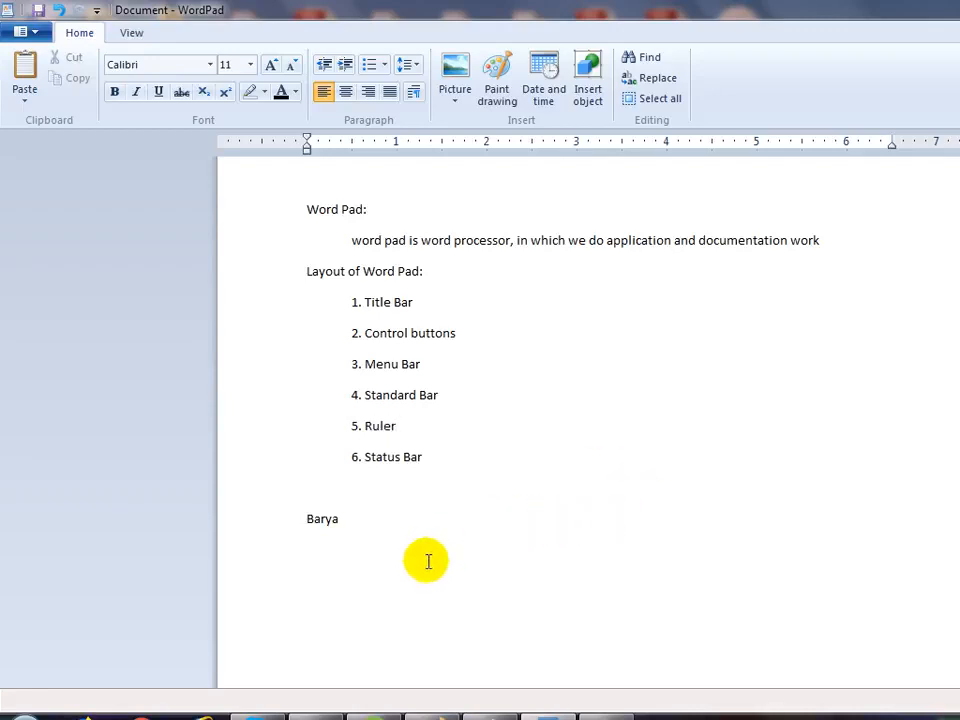
Start a new line below the author's name and enter 12378 on it.
click(341, 519)
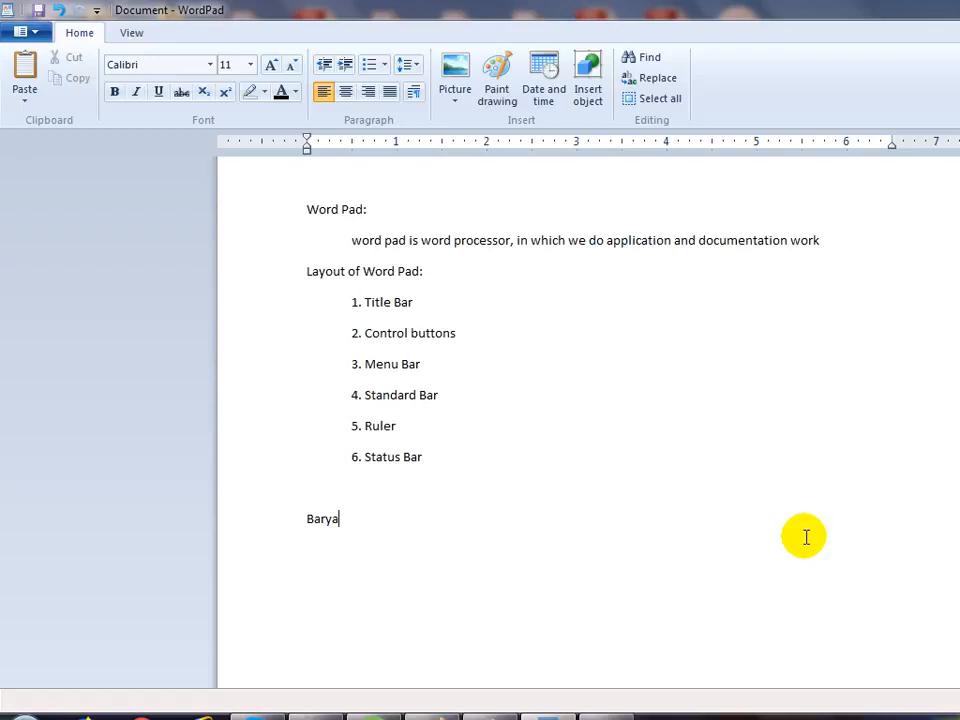
key(Return)
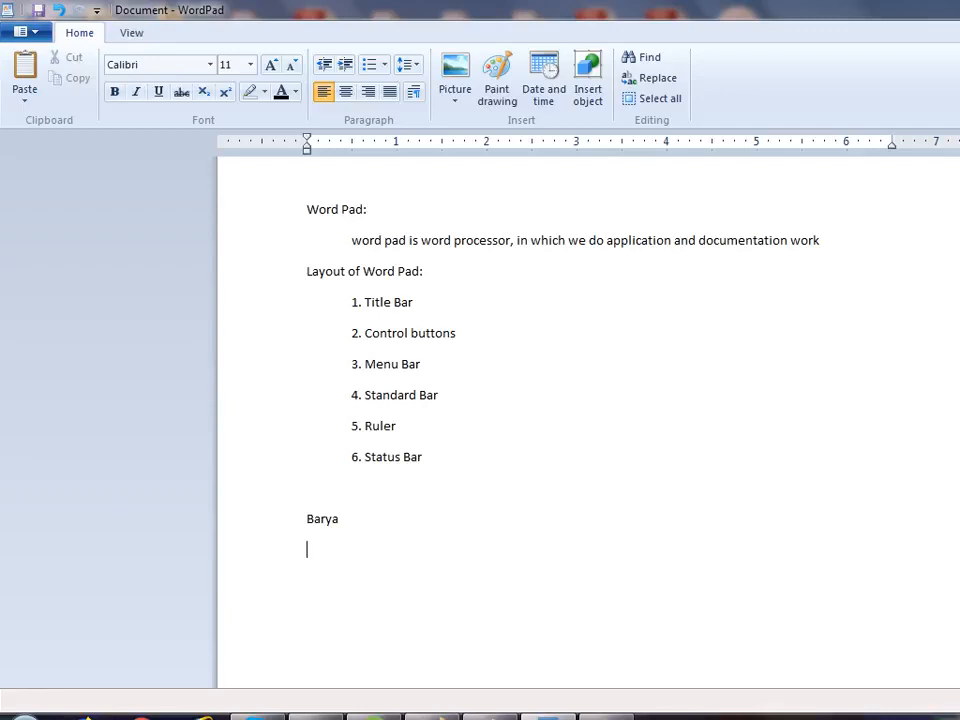
click(358, 516)
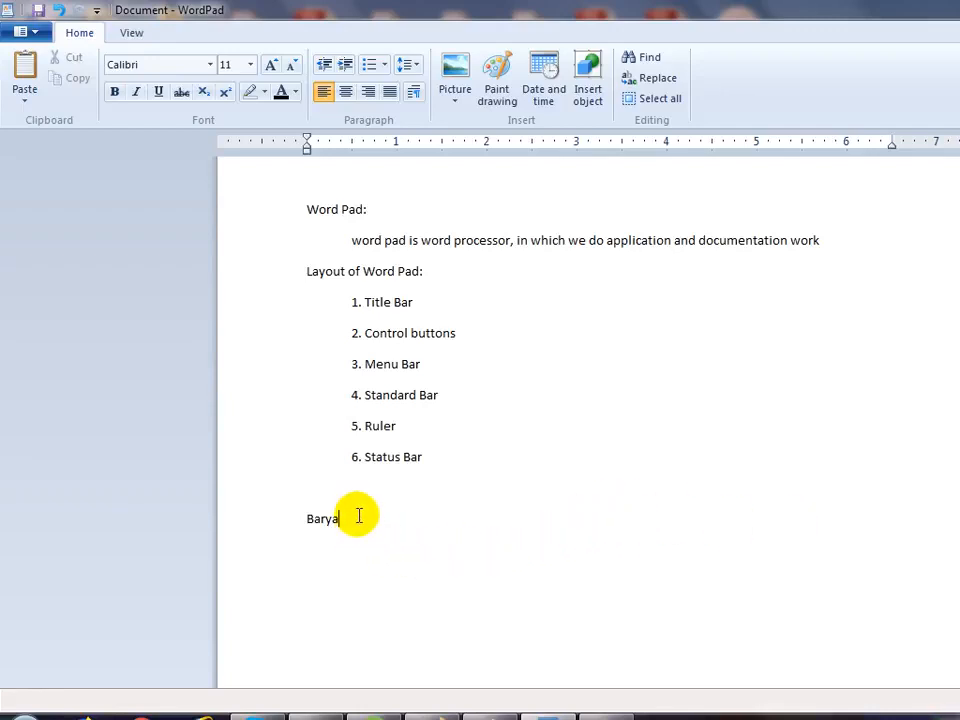
click(358, 549)
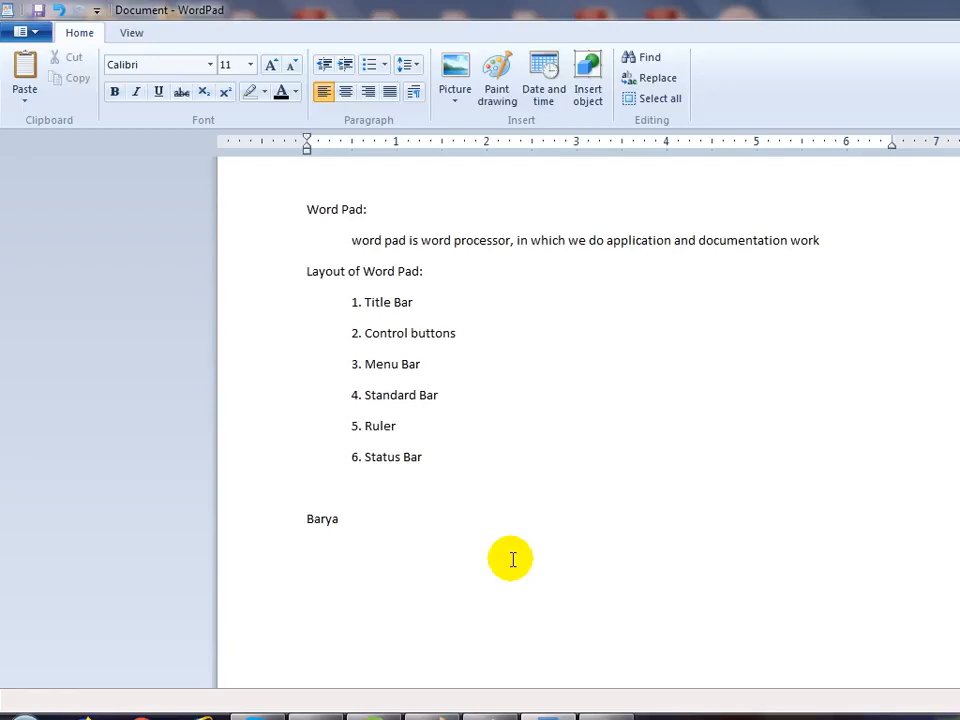
key(Return)
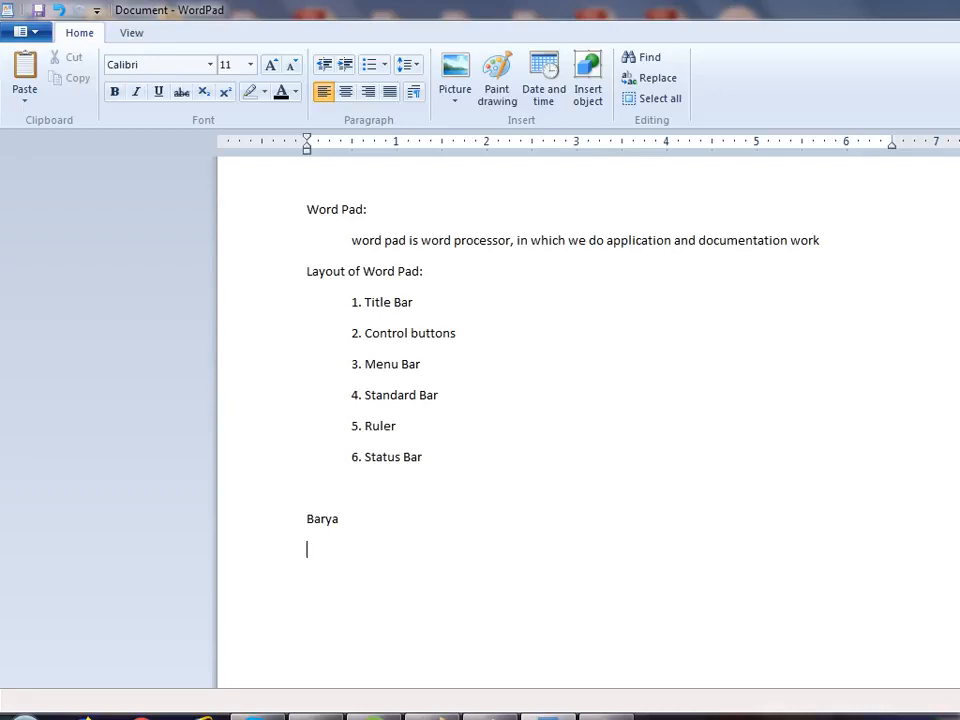
text(12378)
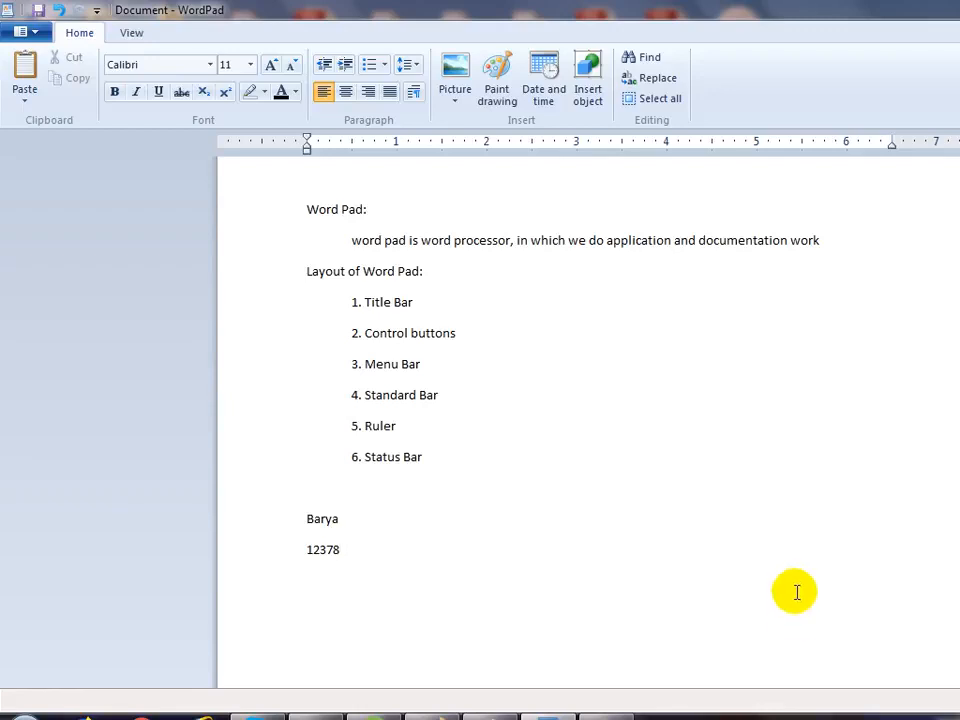
Highlight the "Word Pad:" heading and clear the selection, and open and dismiss the Start menu.
drag(369, 207, 296, 212)
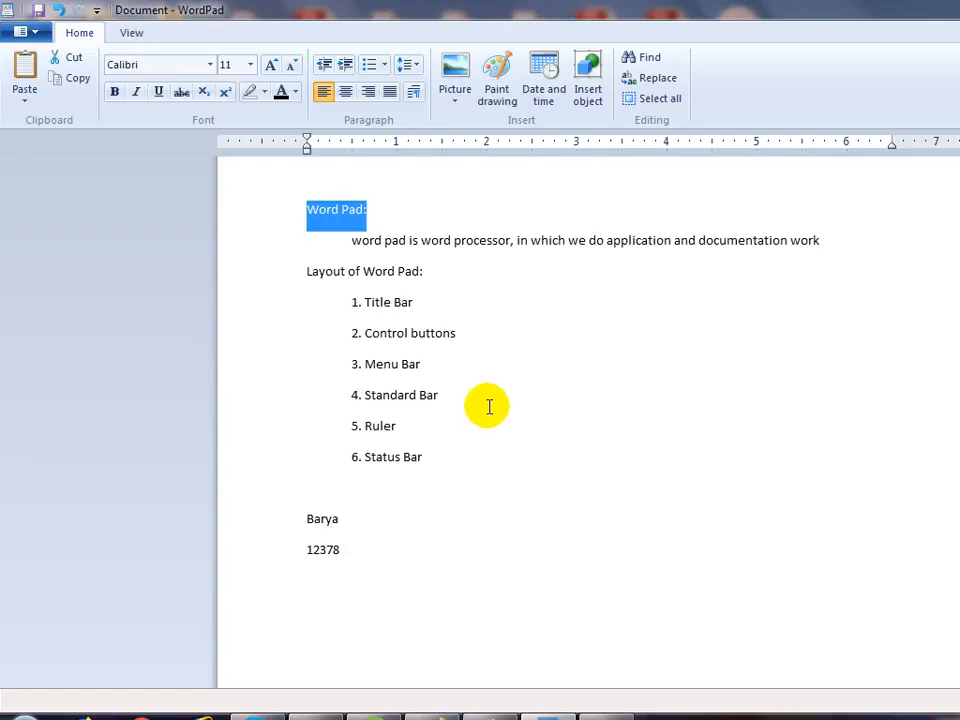
click(478, 476)
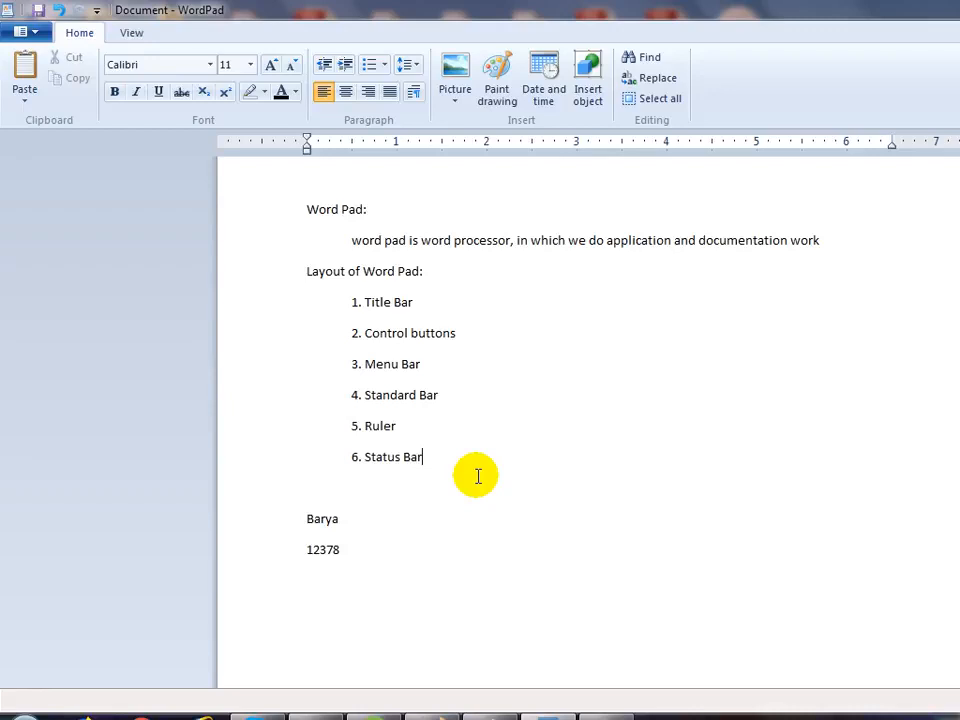
key(super)
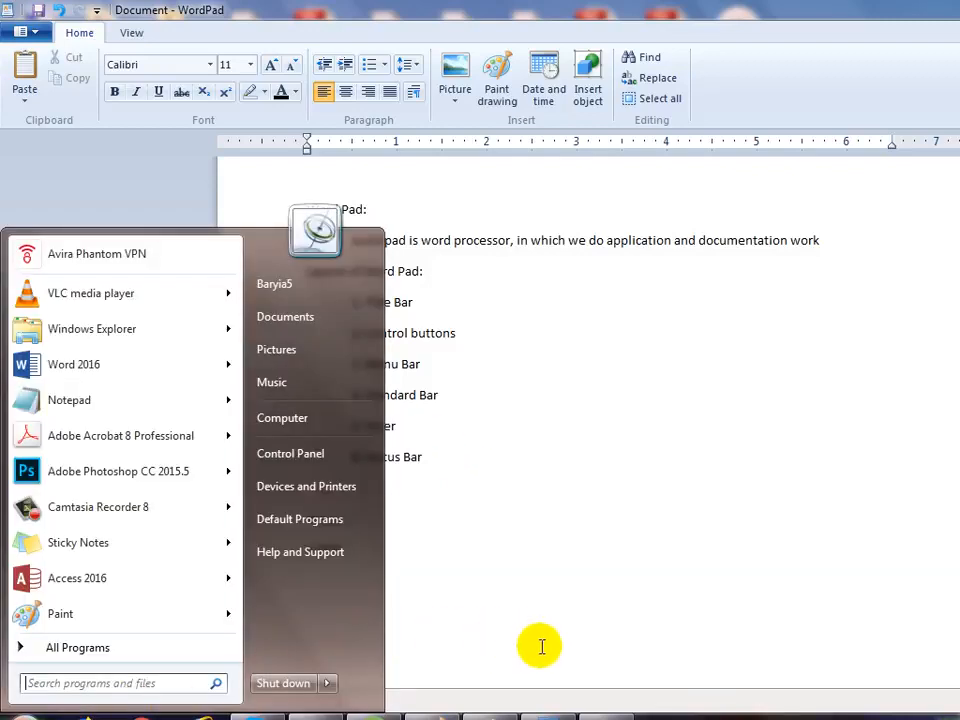
key(Escape)
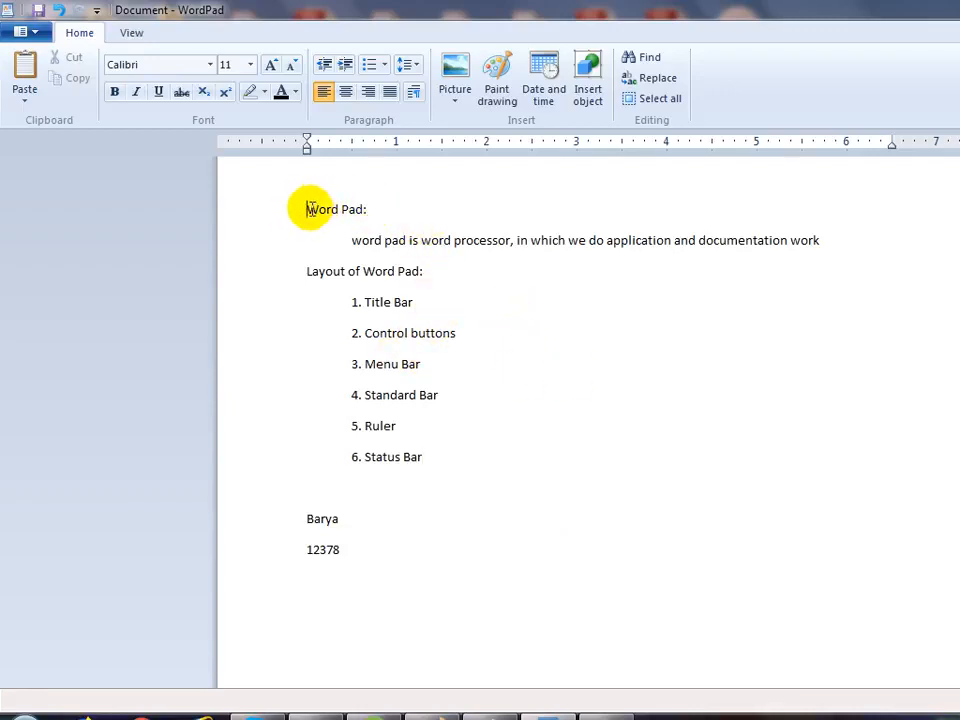
Demonstrate selecting the "Word Pad:" heading forwards and backwards, clearing the selection each time.
drag(307, 209, 370, 207)
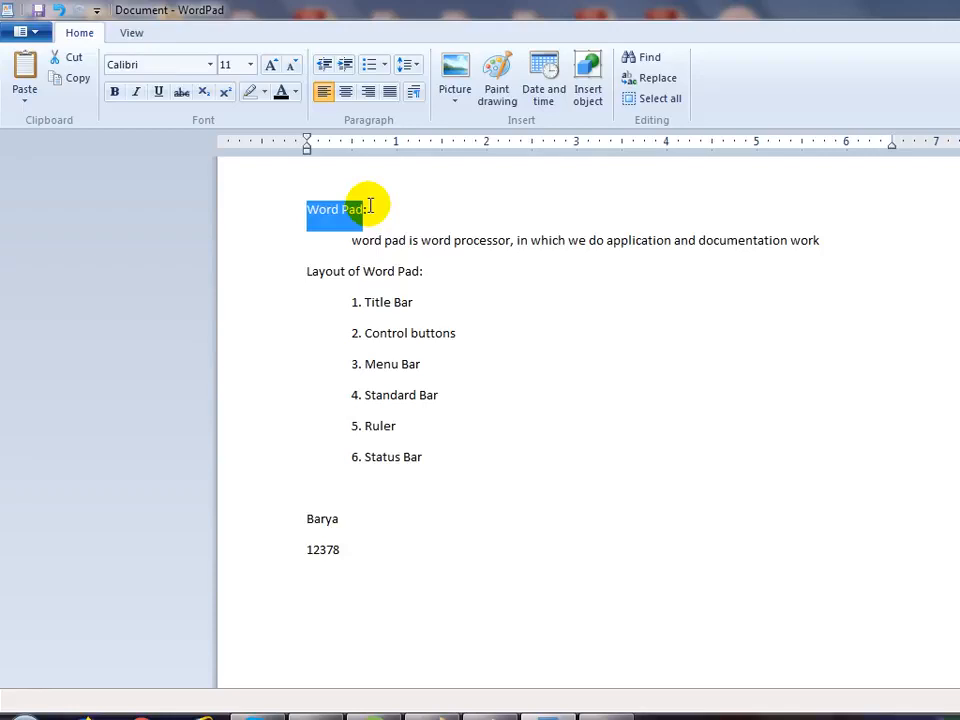
click(333, 210)
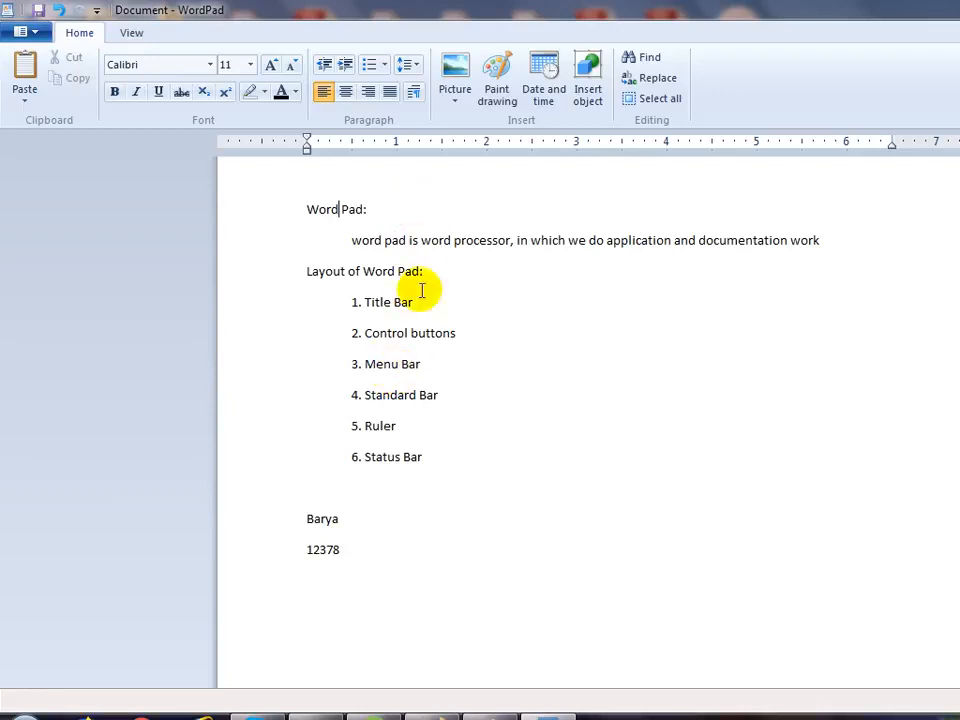
click(379, 211)
click(306, 209)
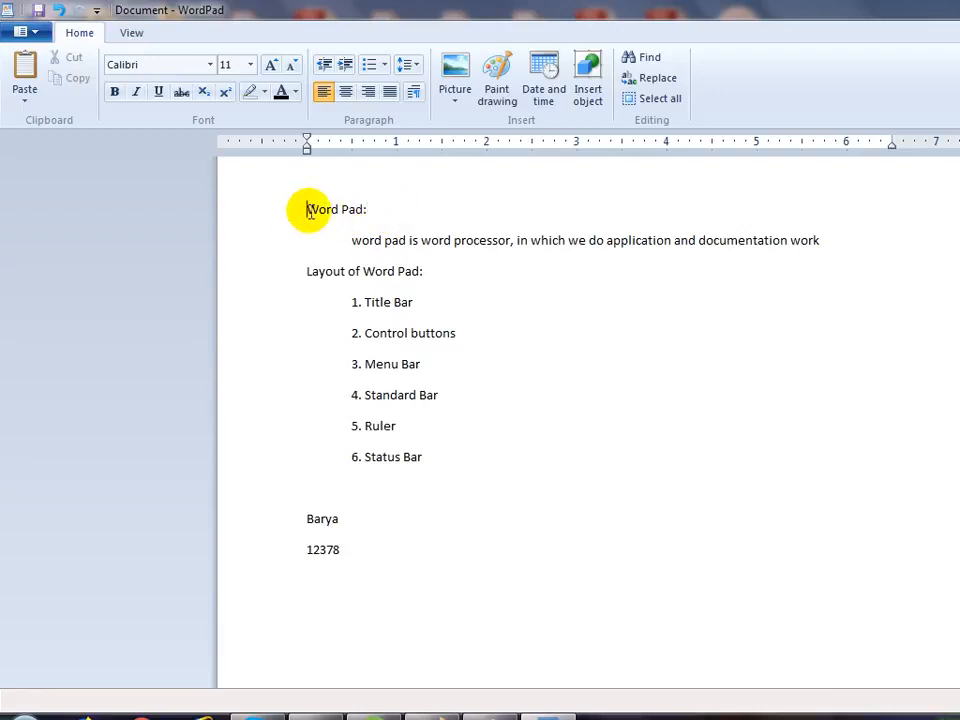
click(388, 209)
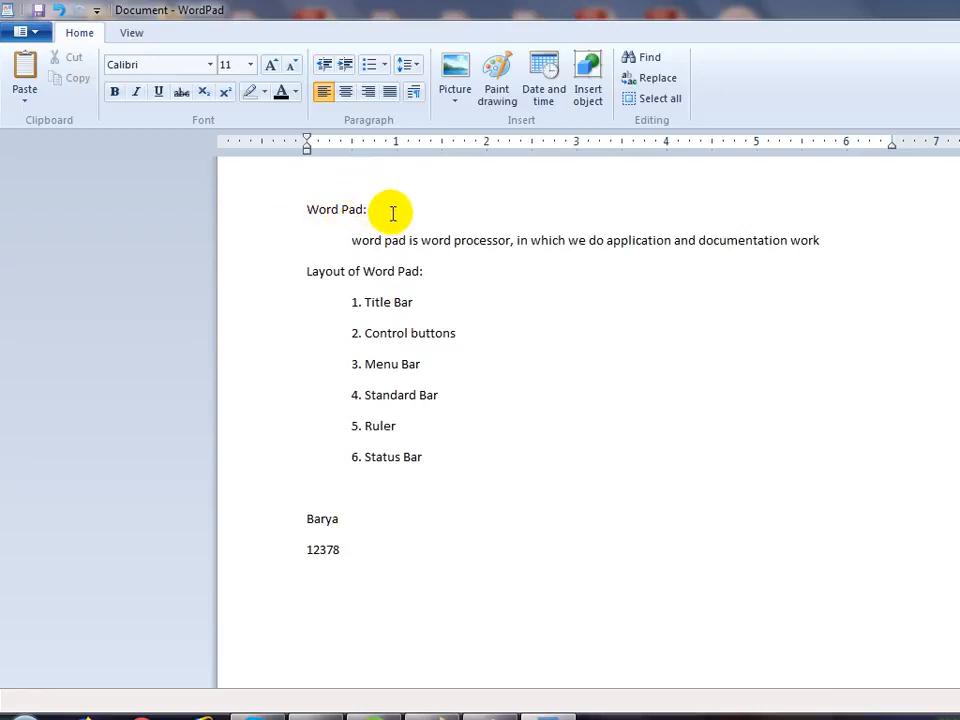
drag(380, 208, 294, 208)
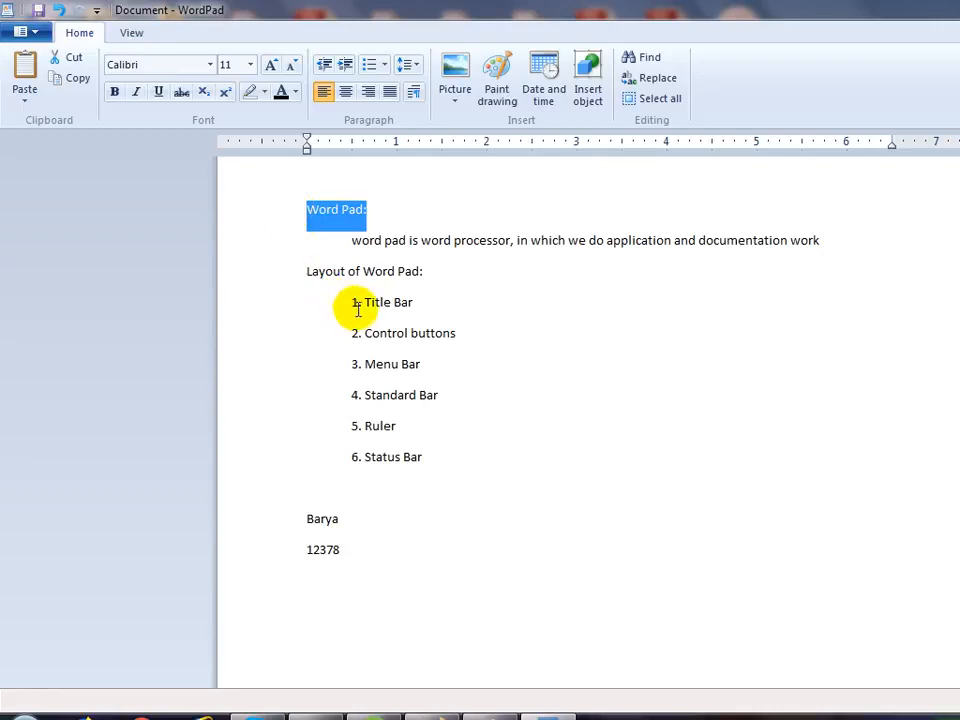
click(304, 221)
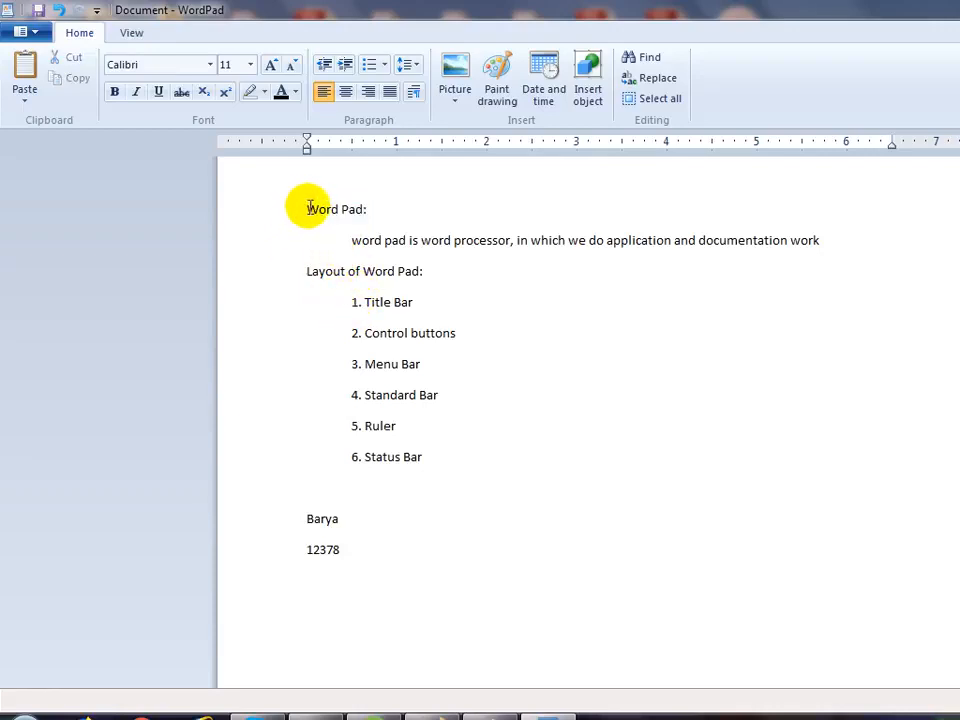
Select the whole "Word Pad:" heading and set its font size to 28.
drag(306, 209, 286, 214)
click(381, 208)
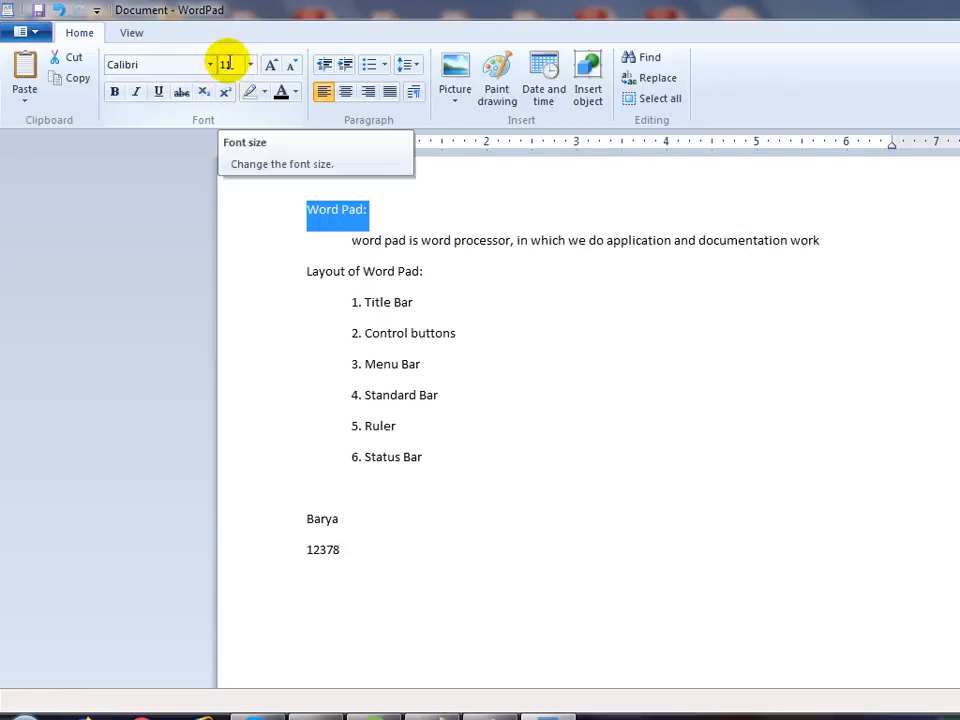
click(251, 67)
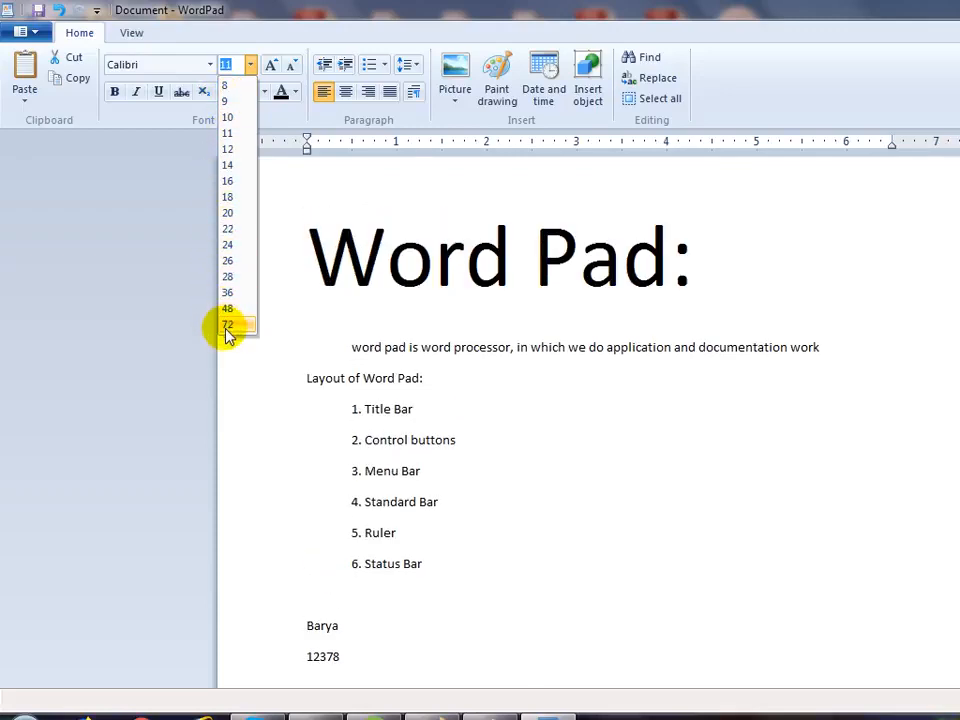
click(250, 278)
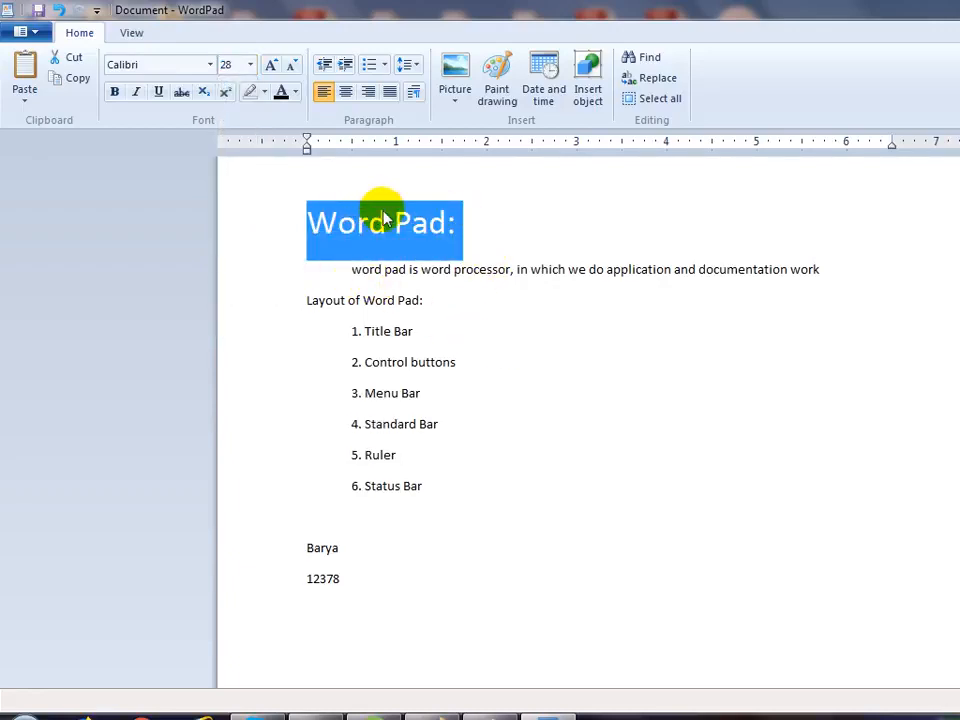
Try bold and italic one after the other on the selected "Word Pad:" heading, removing each again.
click(116, 93)
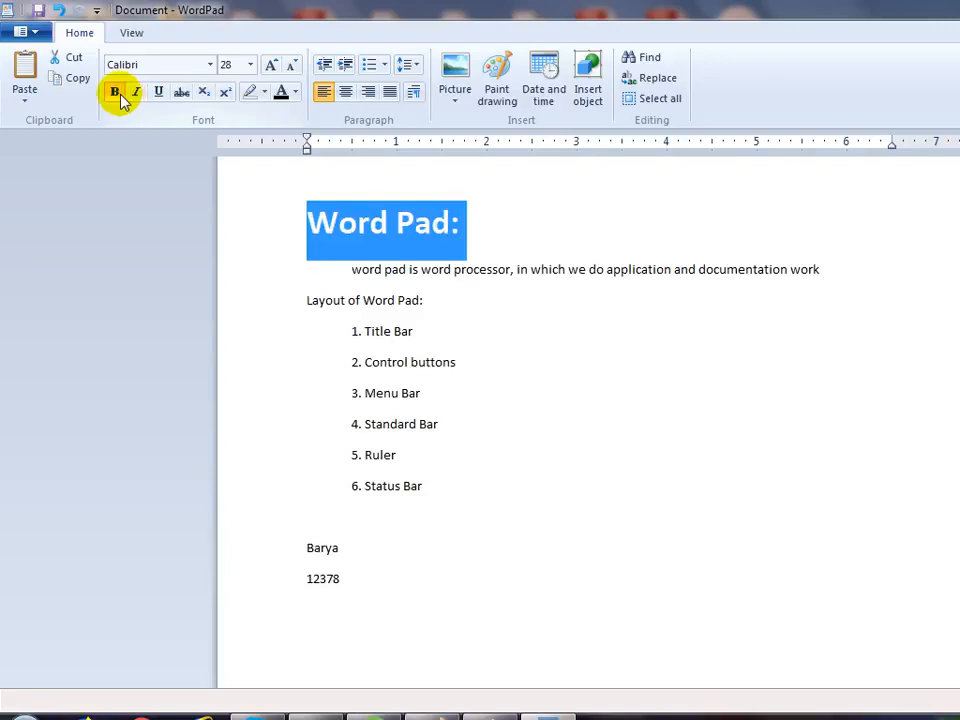
click(115, 91)
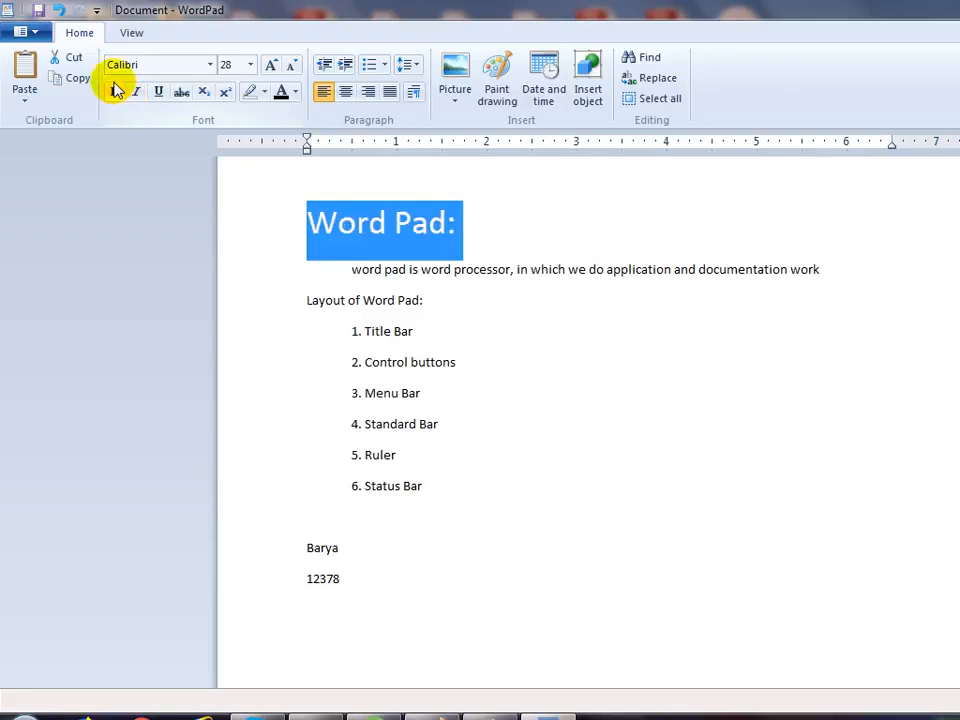
click(137, 92)
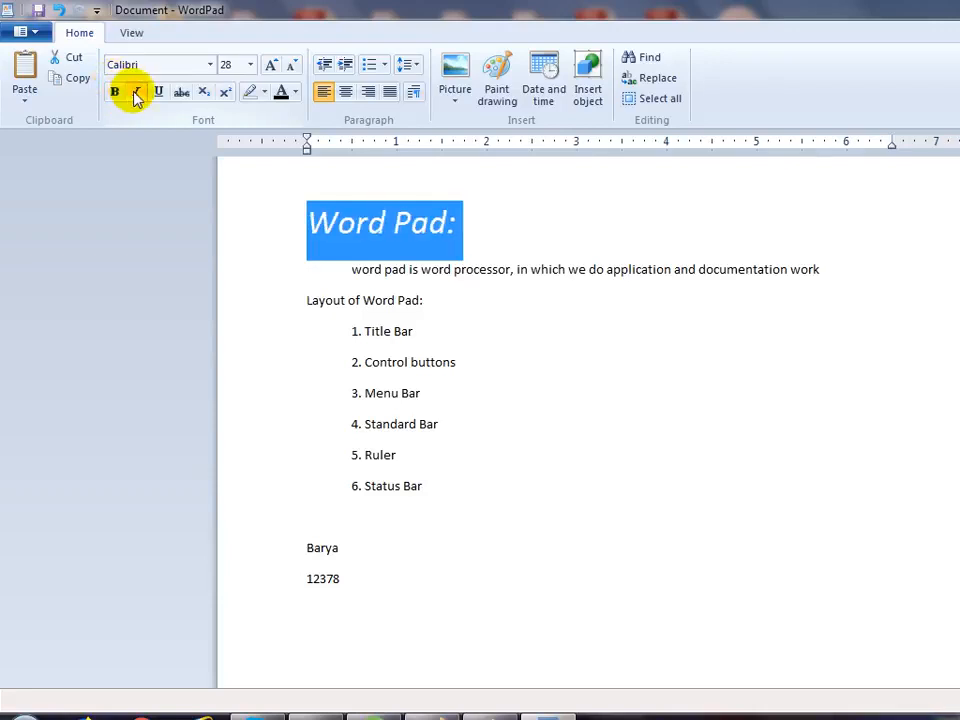
click(137, 92)
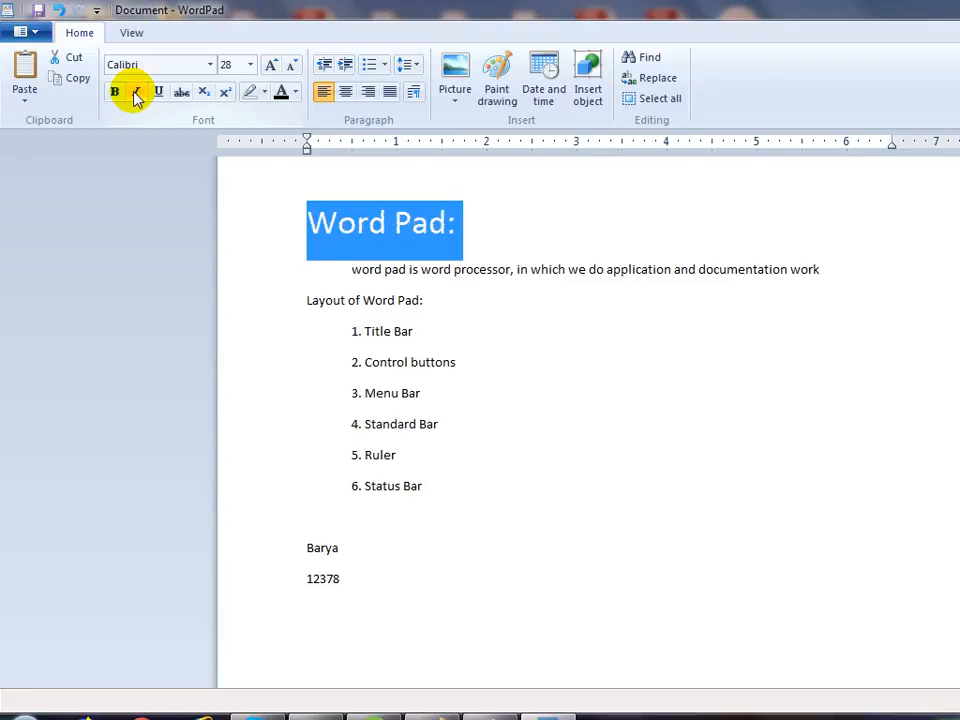
Try underline and strikethrough one after the other on the "Word Pad:" heading, removing each again.
click(158, 92)
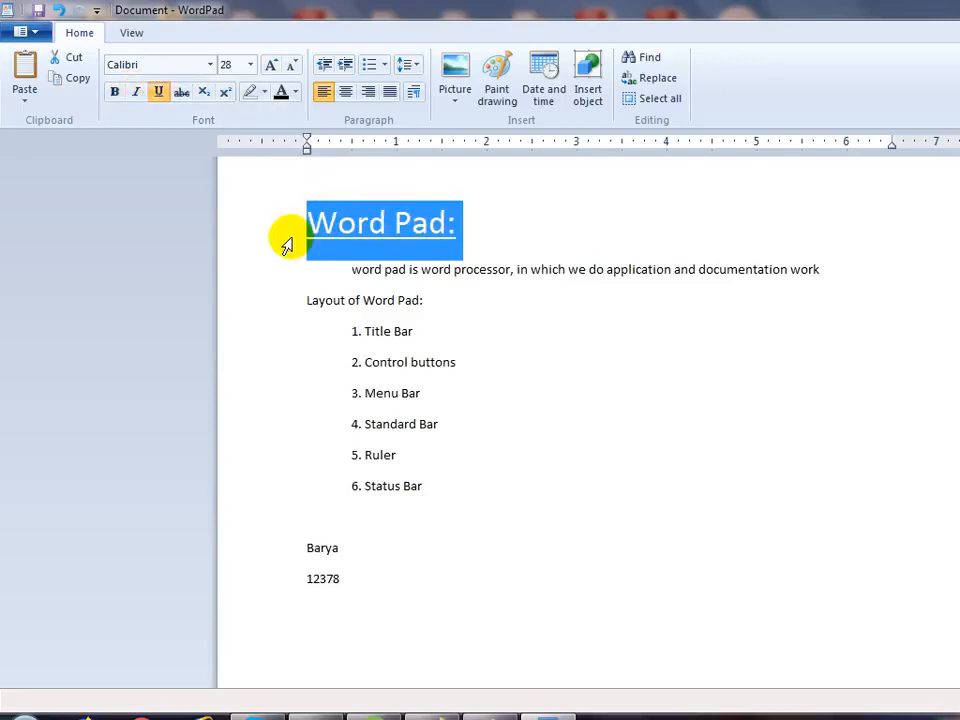
click(166, 99)
click(183, 96)
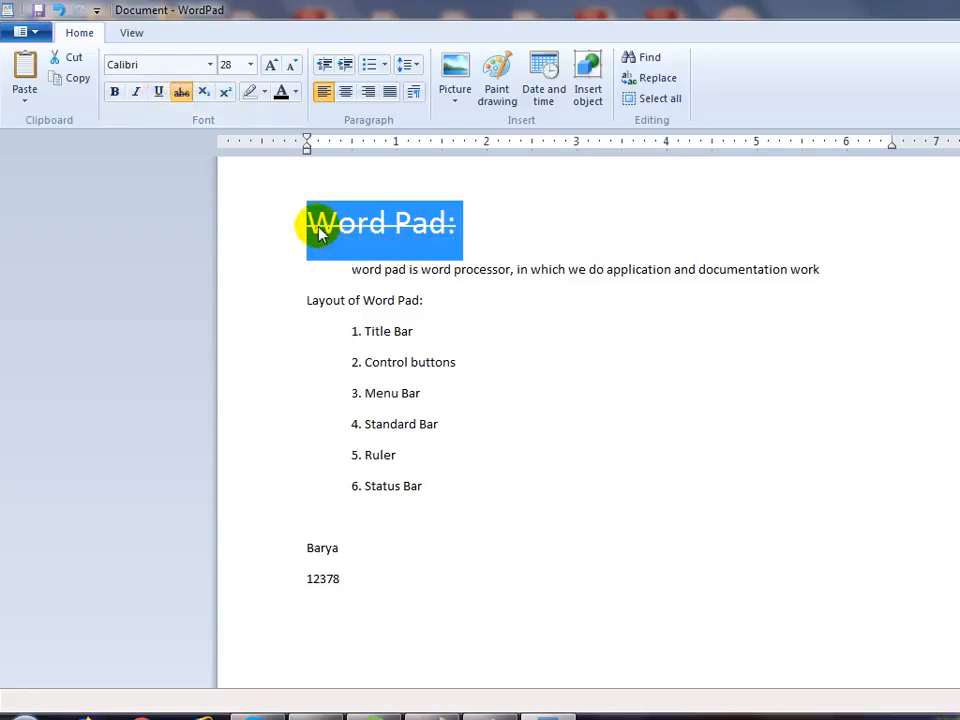
click(182, 96)
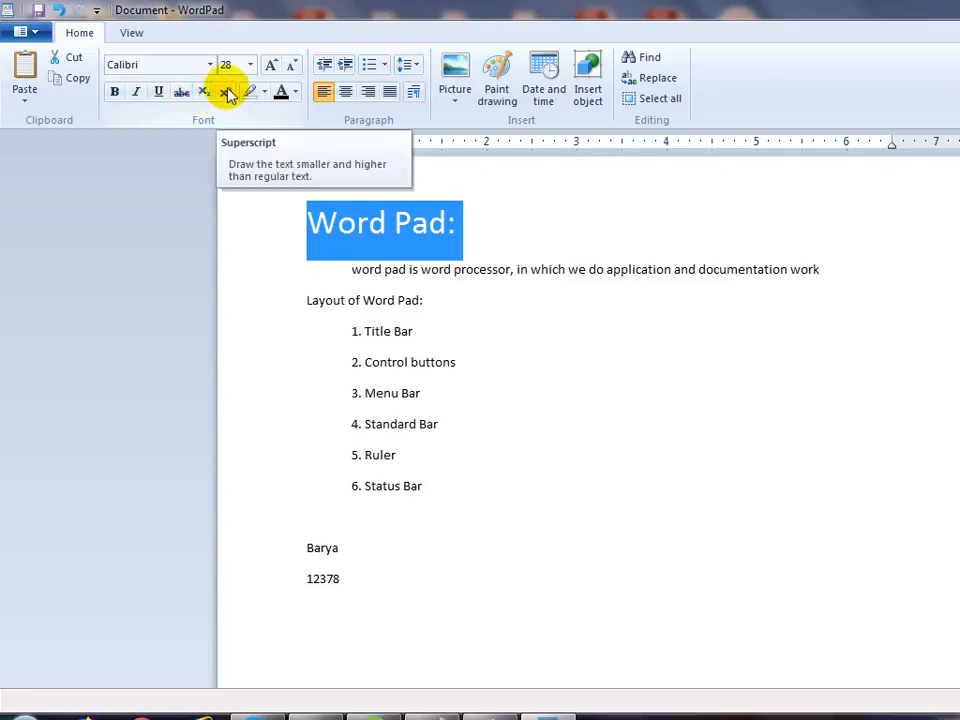
Add 22 two lines below 12378 and make its second digit superscript.
click(521, 583)
key(Return)
key(Return)
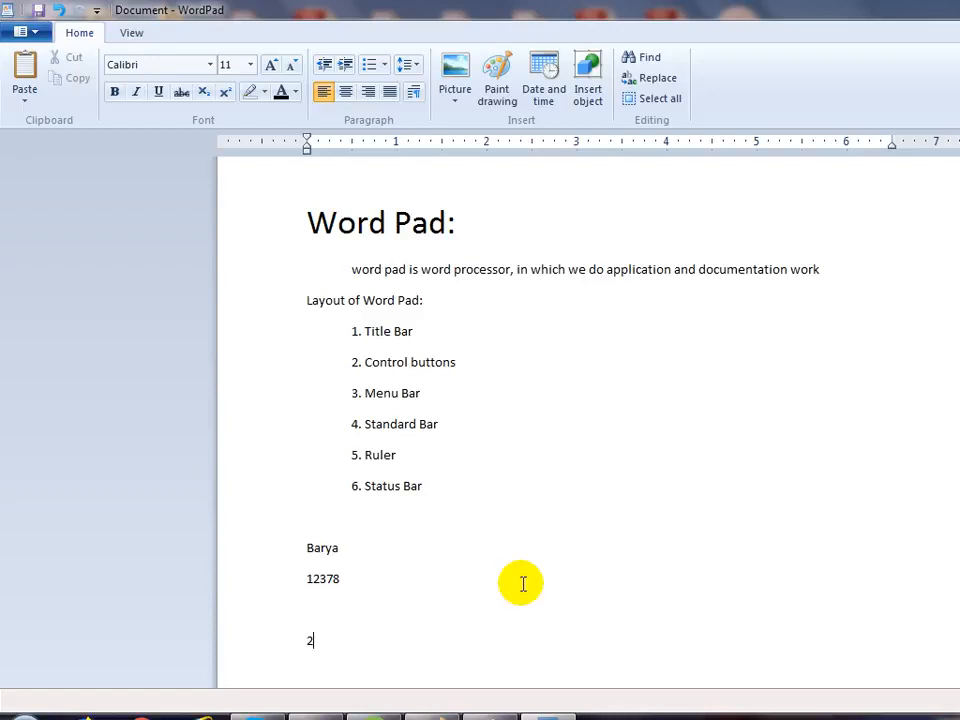
text(22)
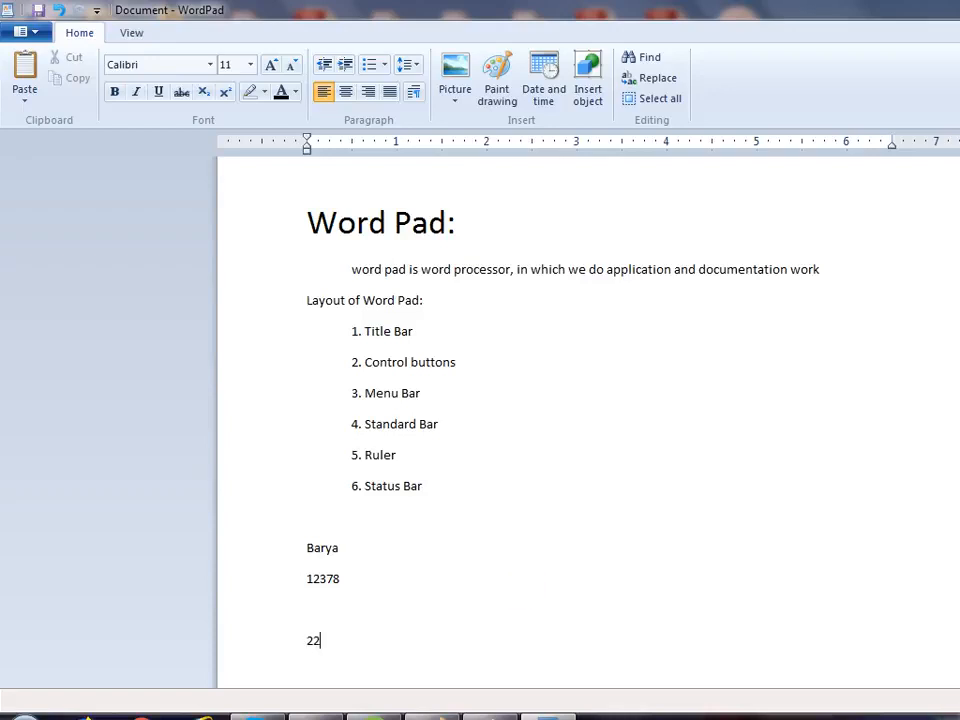
drag(309, 643, 360, 639)
click(332, 642)
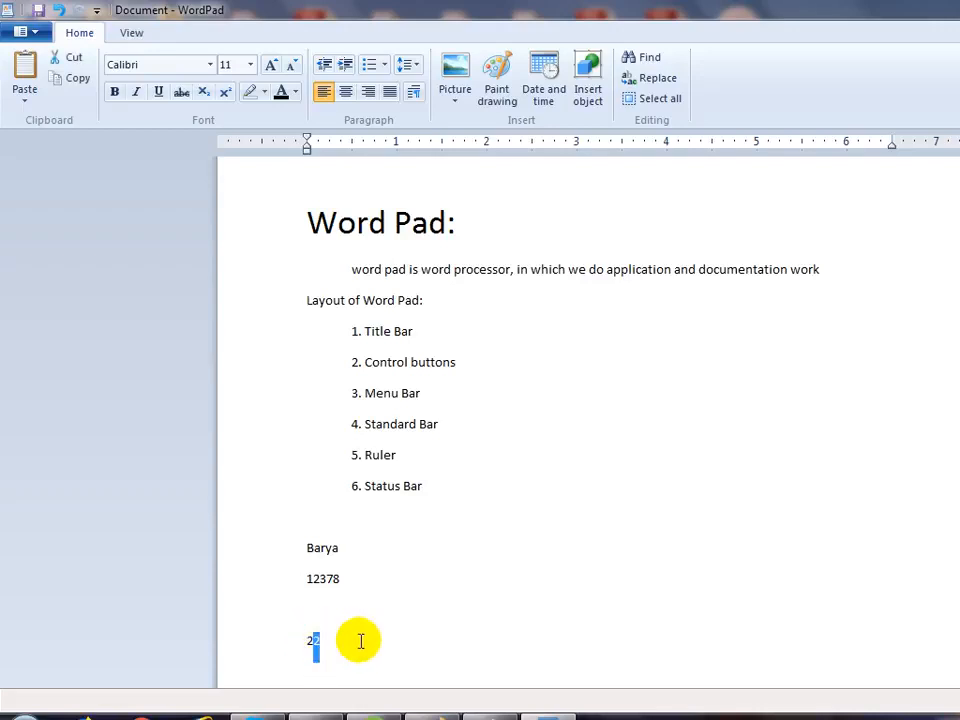
click(225, 93)
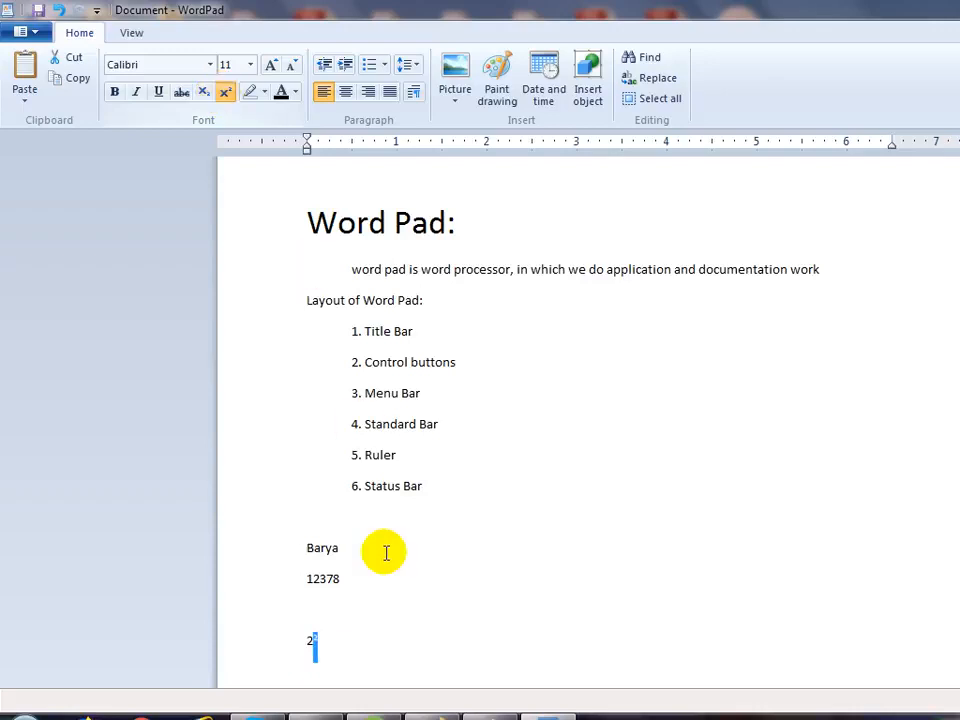
click(326, 656)
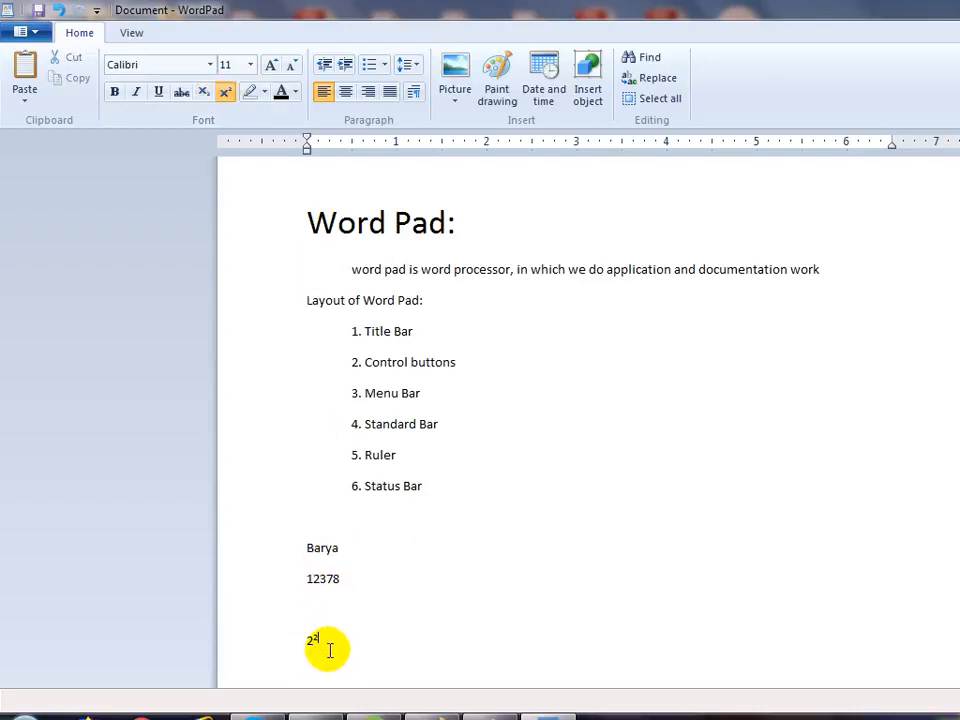
Enter H2O on the empty line below 12378 and make its 2 subscript.
click(341, 613)
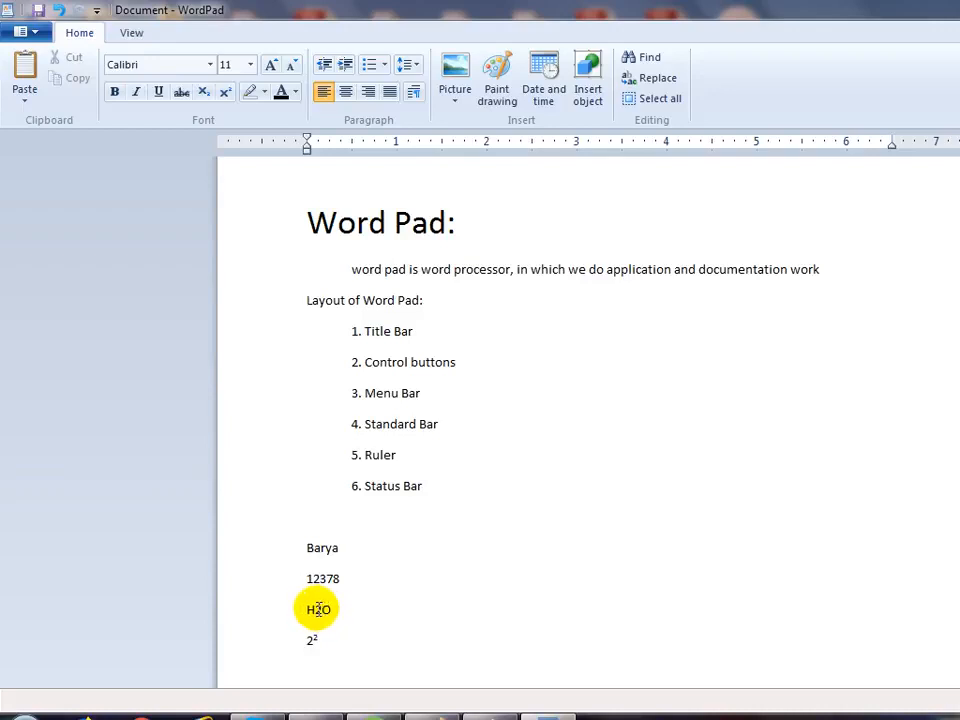
drag(314, 609, 321, 610)
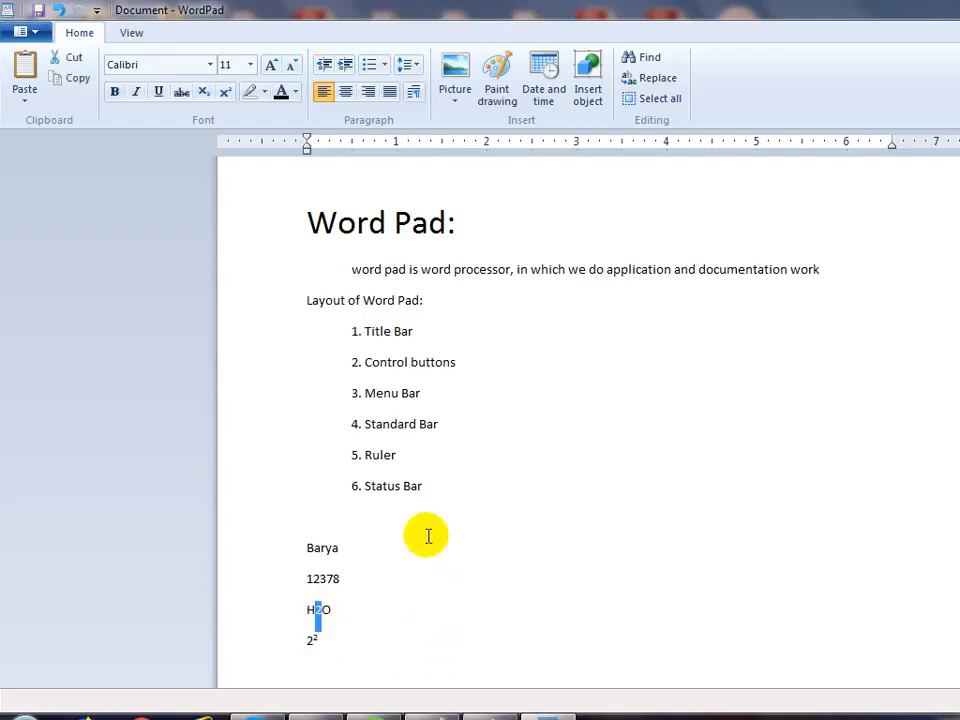
click(204, 91)
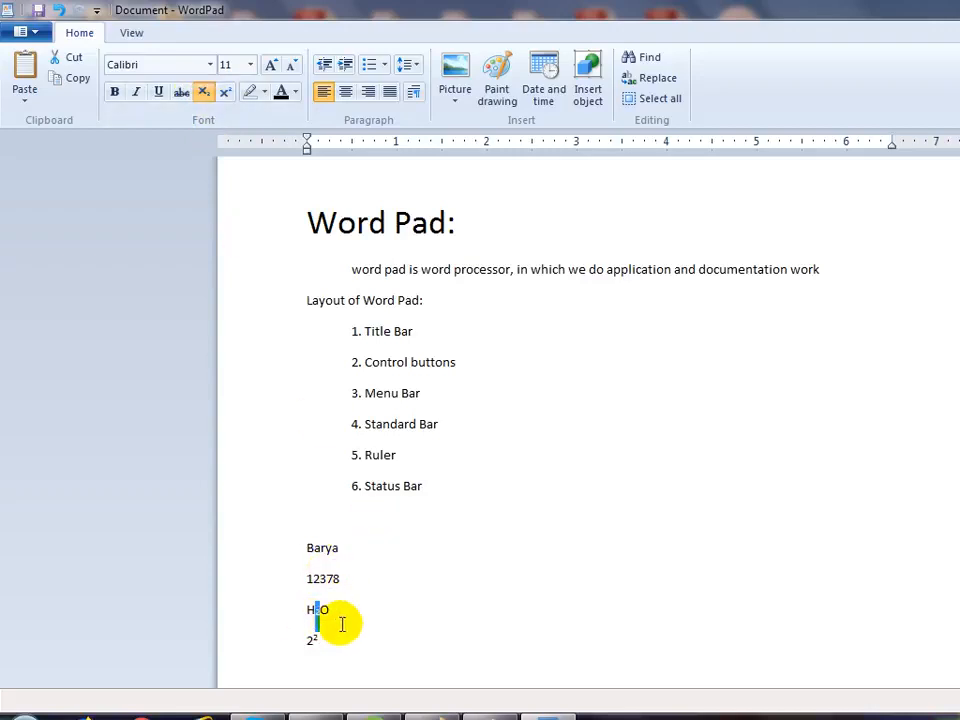
click(339, 625)
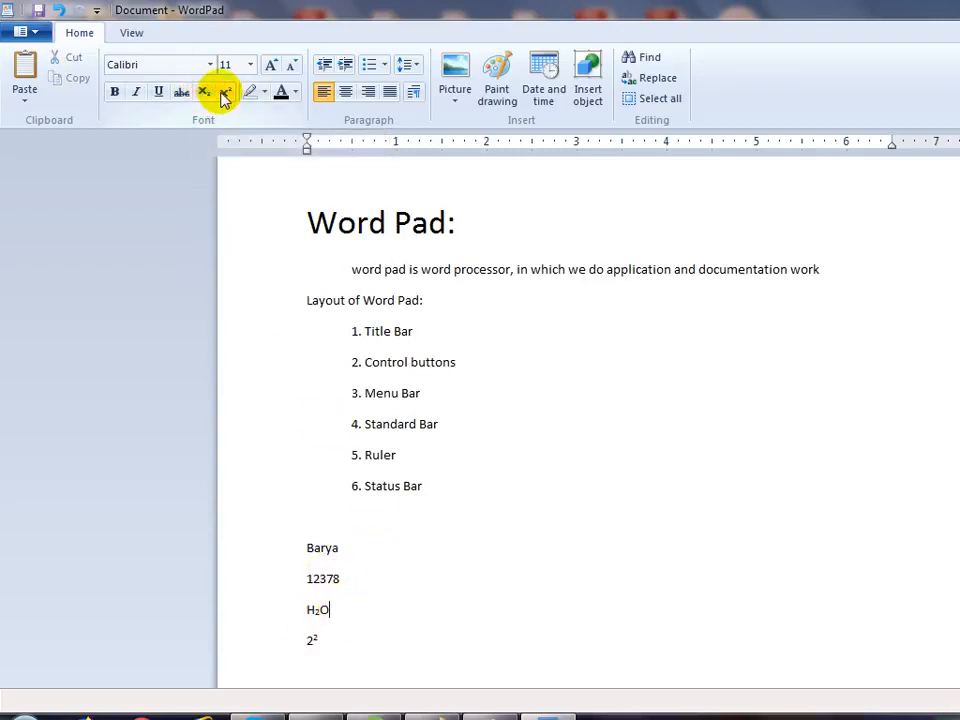
Change the font color of the "Word Pad:" heading to red.
click(463, 245)
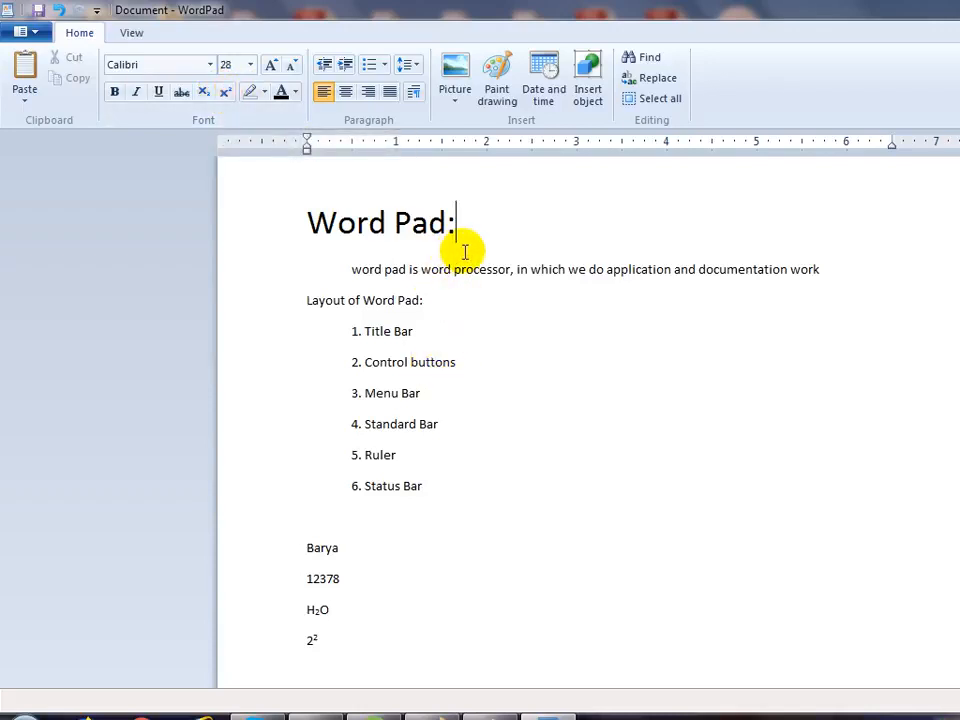
drag(480, 223, 340, 235)
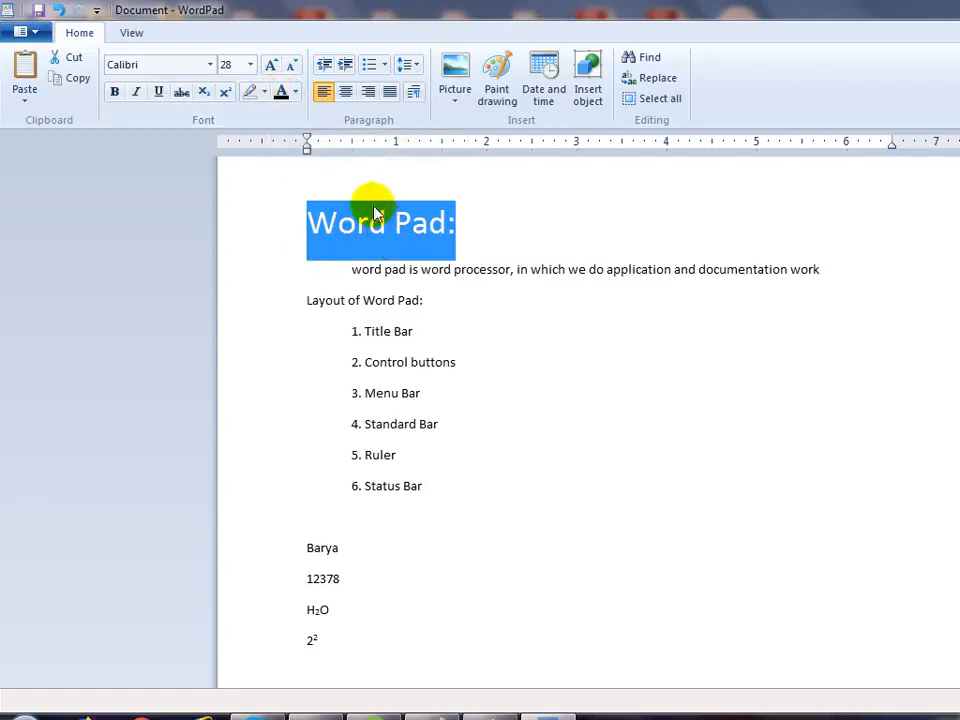
click(297, 94)
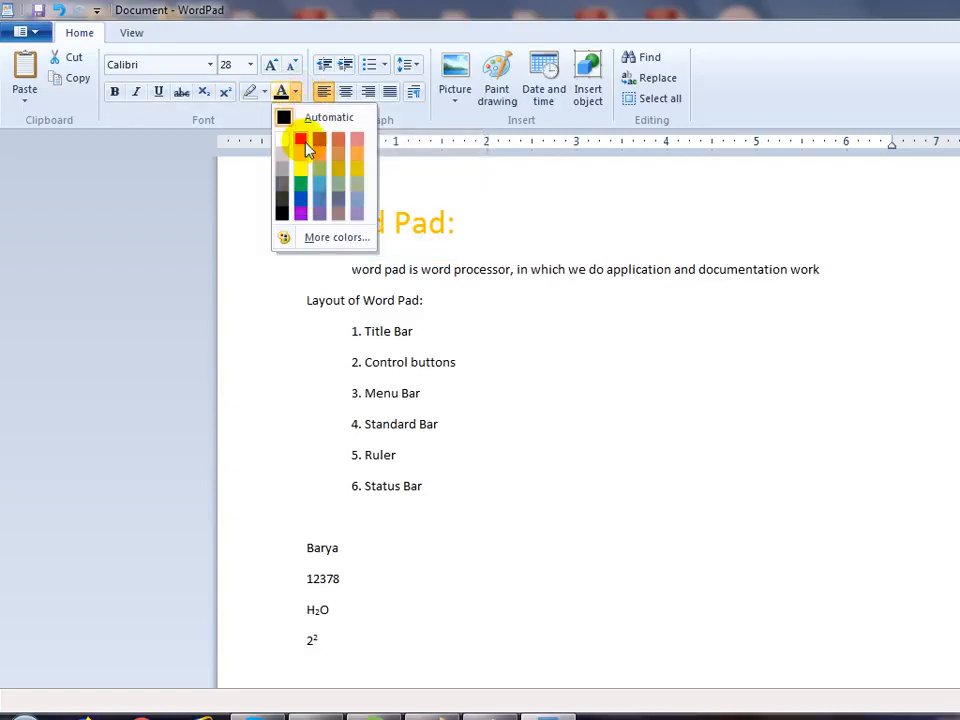
click(301, 143)
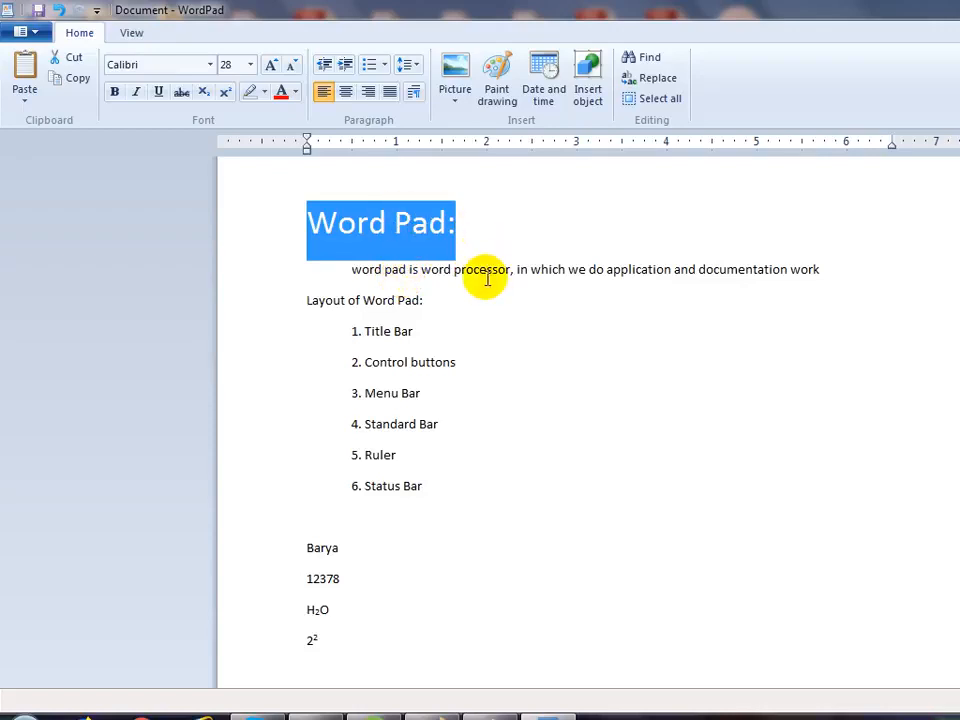
click(474, 306)
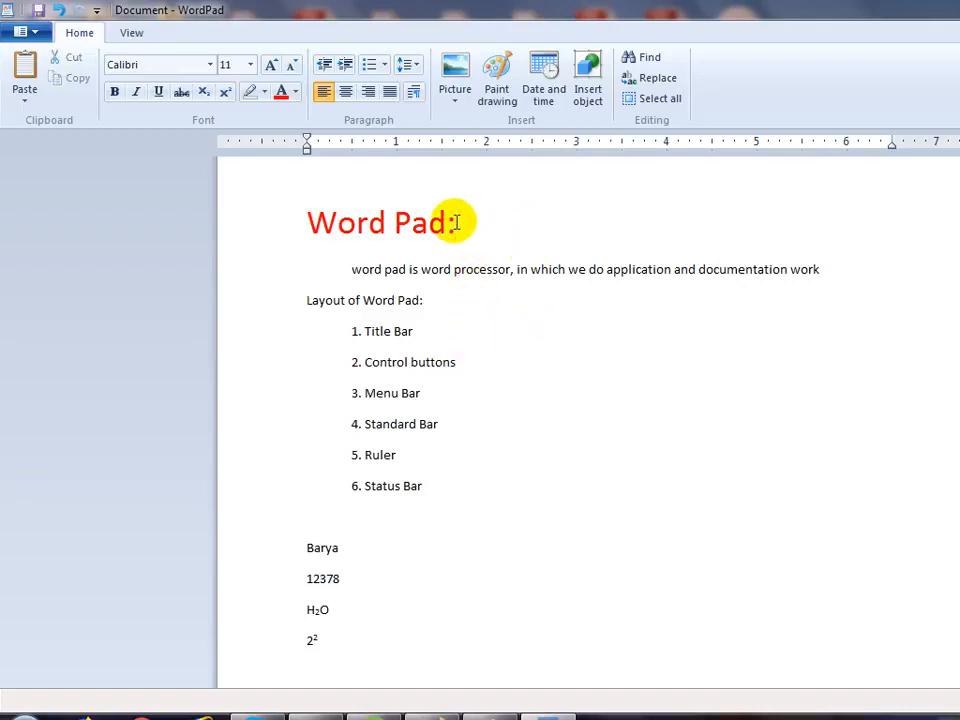
Apply the current red font color to the "Word Pad:" heading again and to the word above 12378.
drag(455, 222, 334, 241)
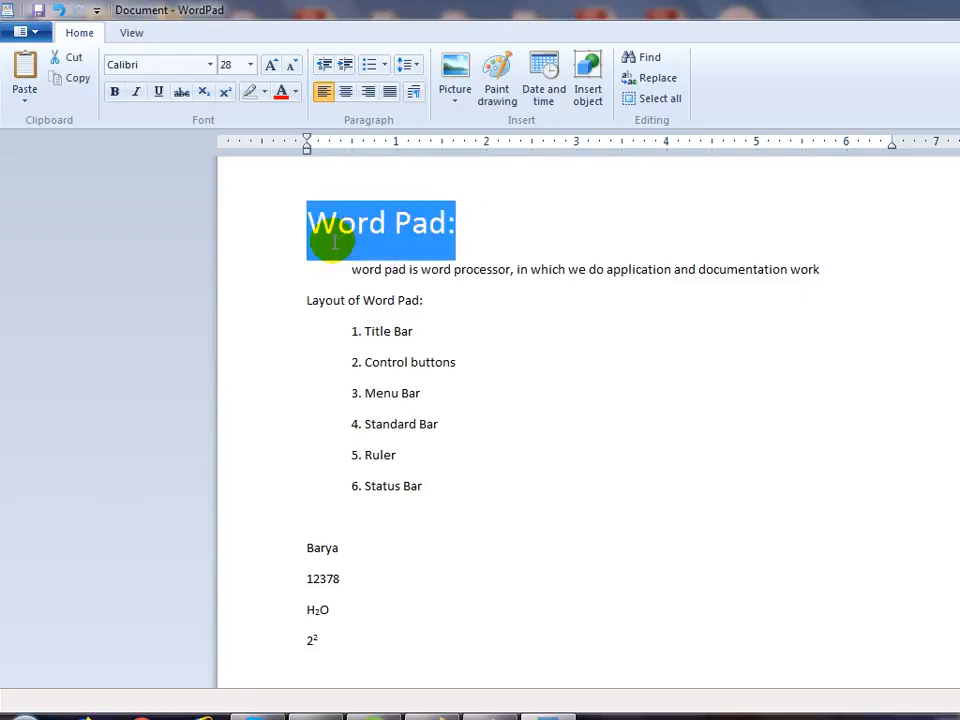
click(283, 104)
click(396, 455)
double_click(322, 548)
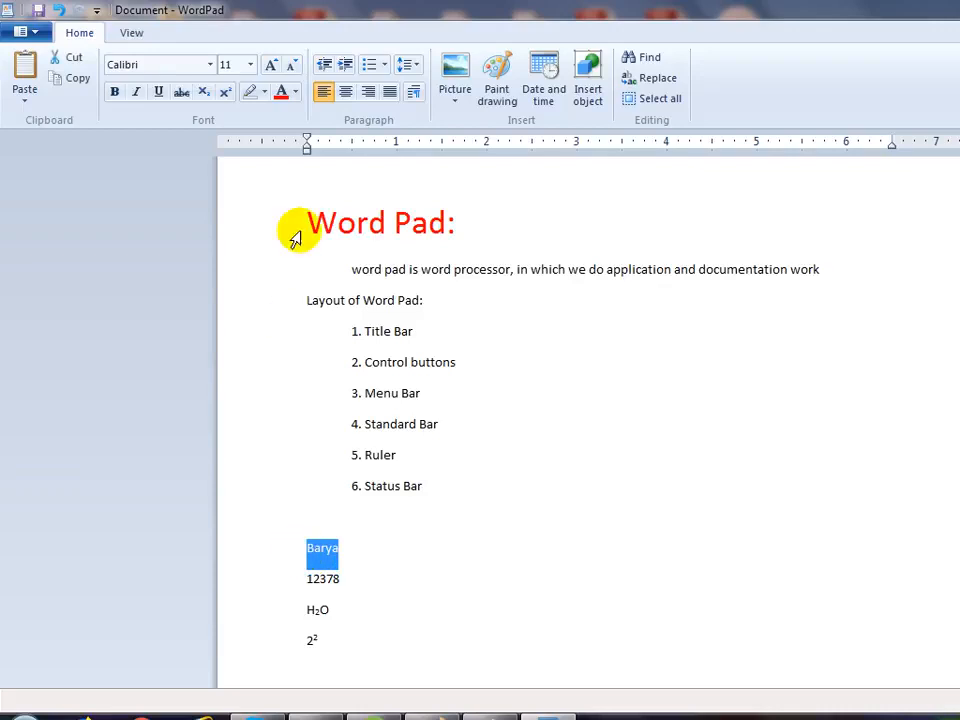
click(378, 541)
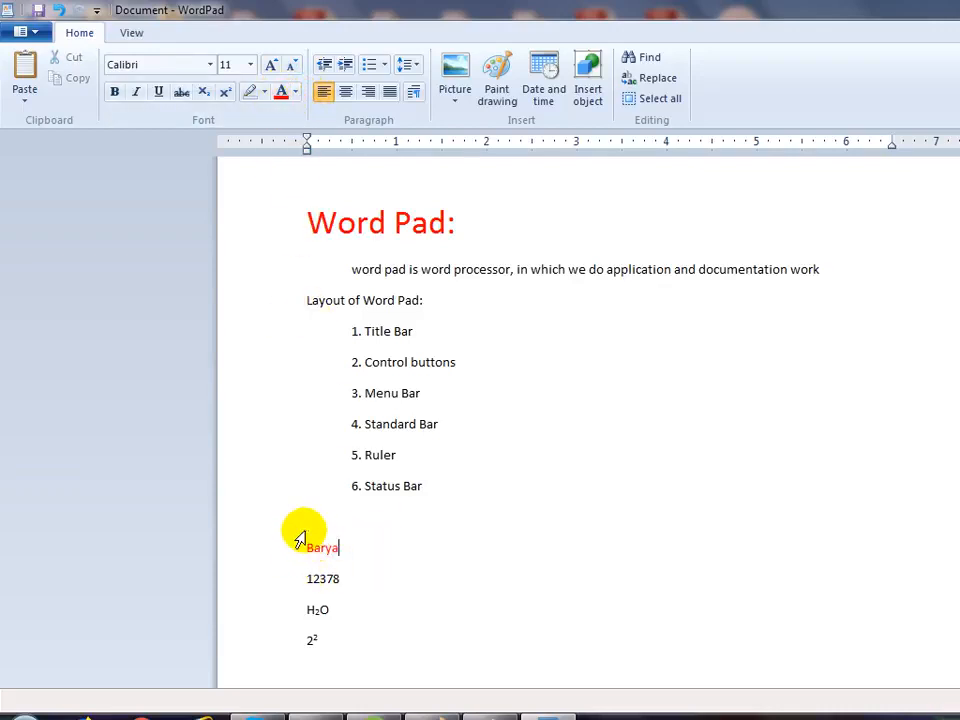
Change the font color of the "Layout of Word Pad:" line to green.
drag(427, 299, 314, 307)
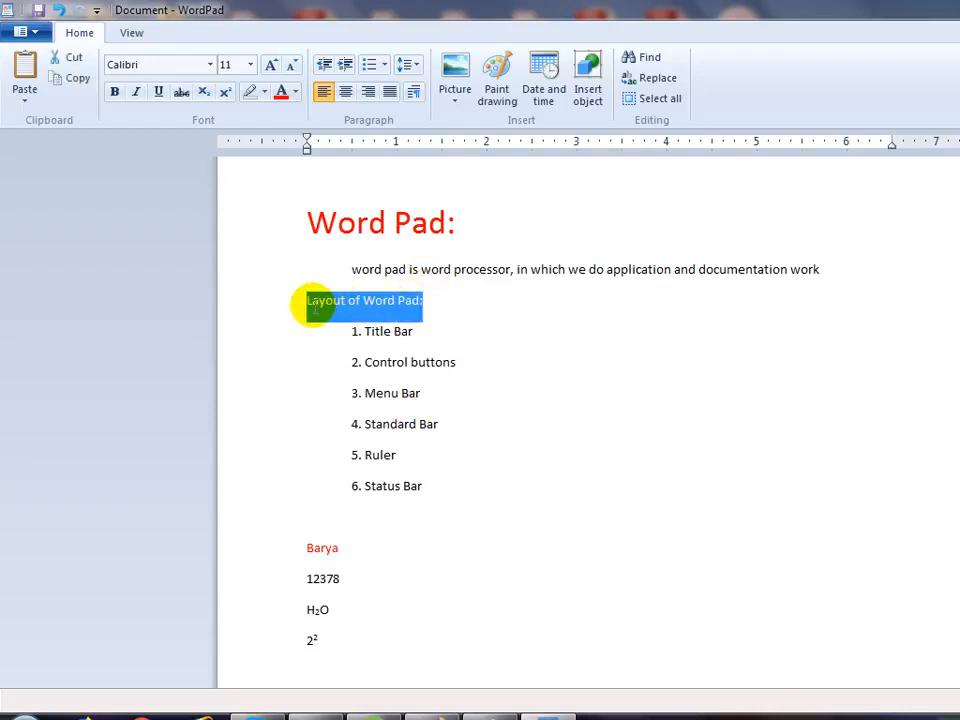
click(296, 91)
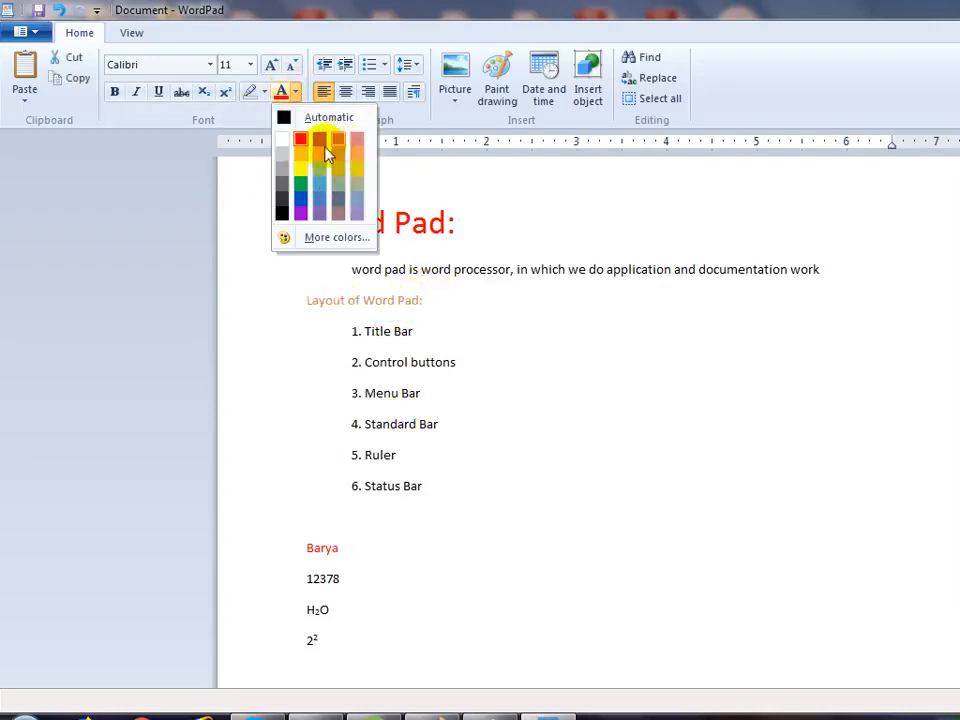
click(300, 185)
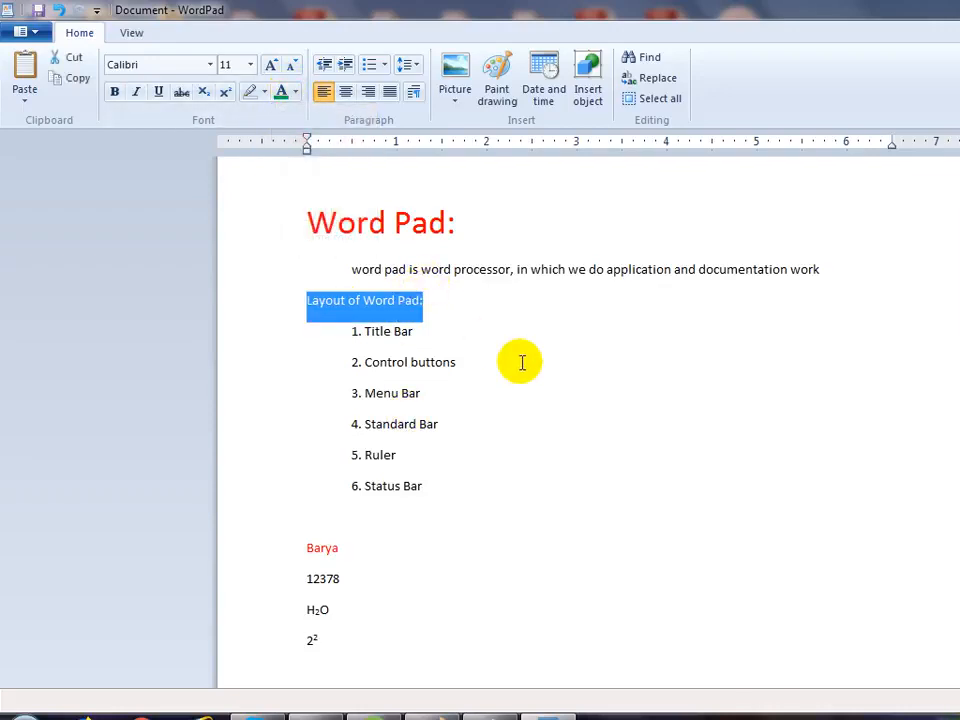
click(521, 362)
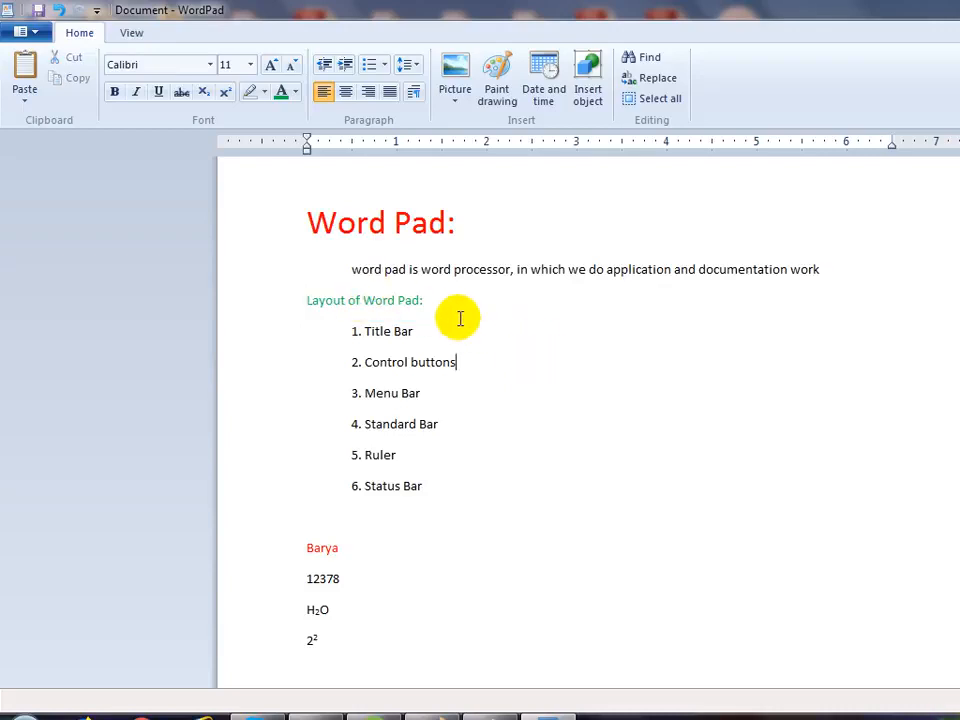
Highlight the "Word Pad:" heading in yellow.
drag(454, 220, 333, 232)
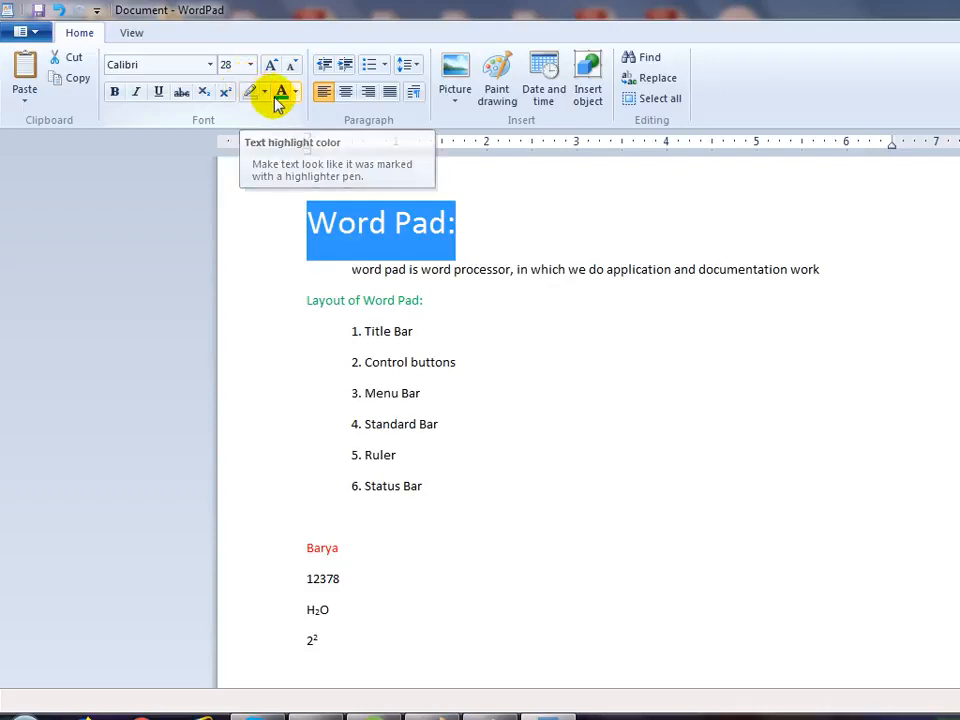
click(264, 92)
click(253, 120)
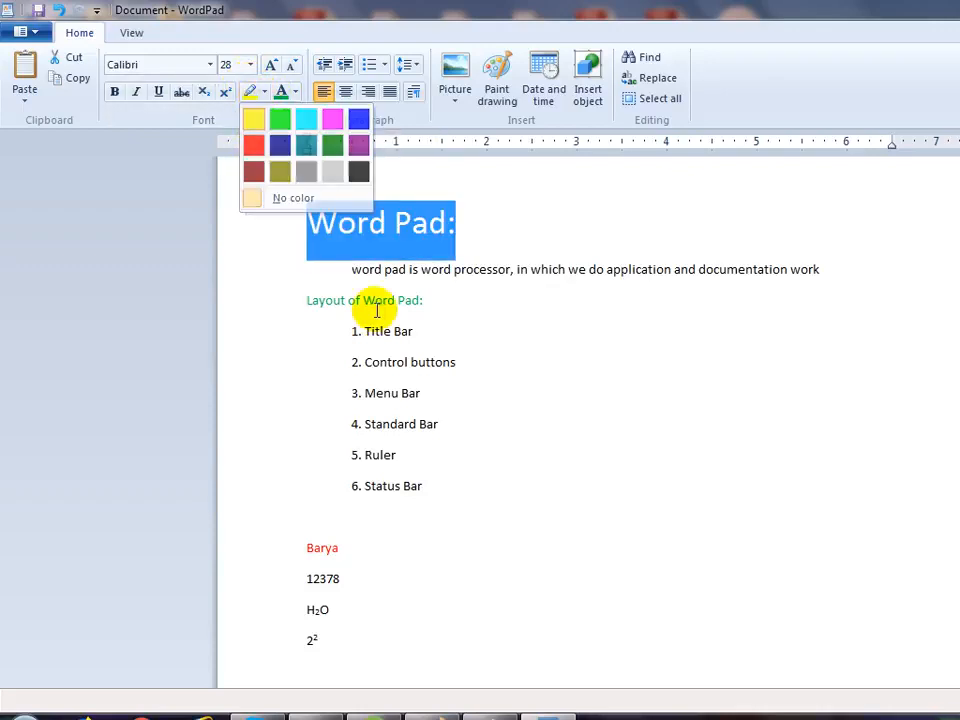
click(602, 368)
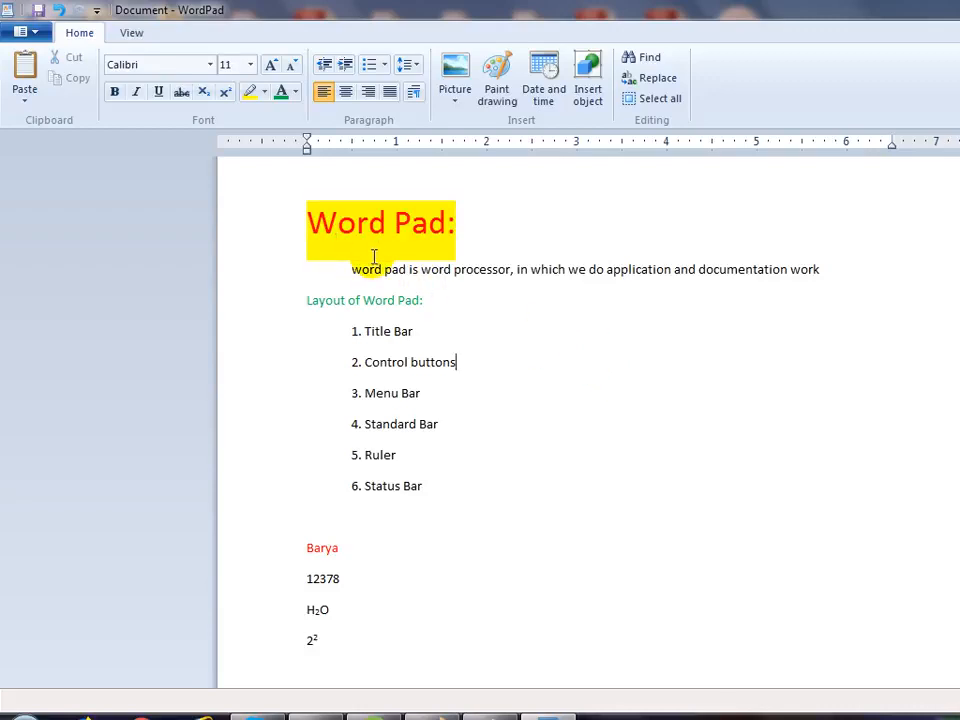
Grow the "Layout of Word Pad:" line step by step to font size 24.
drag(423, 300, 307, 300)
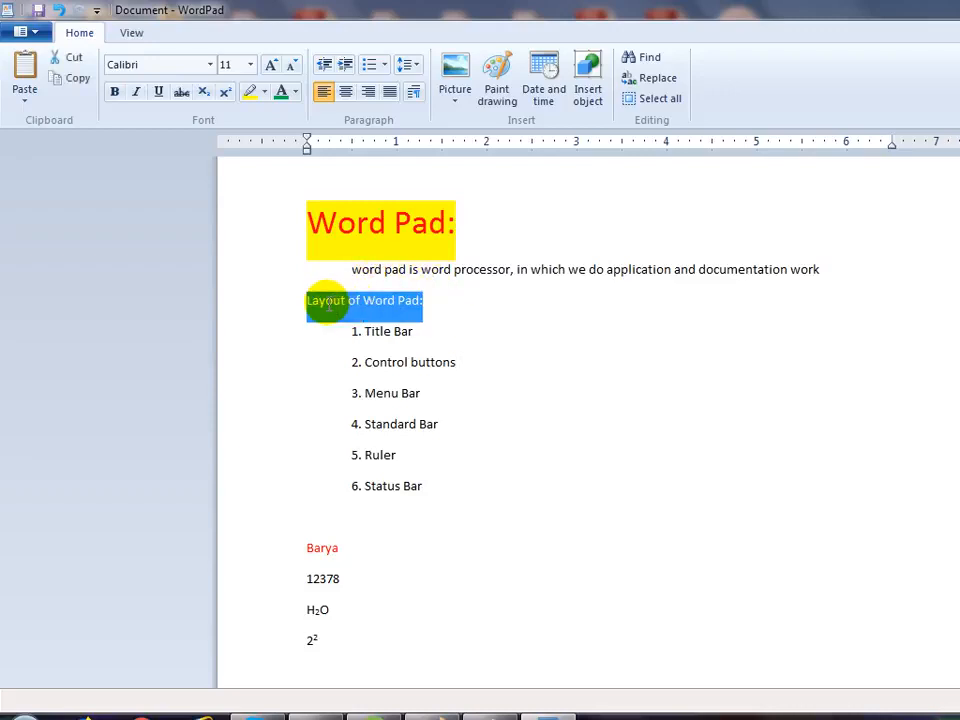
click(251, 64)
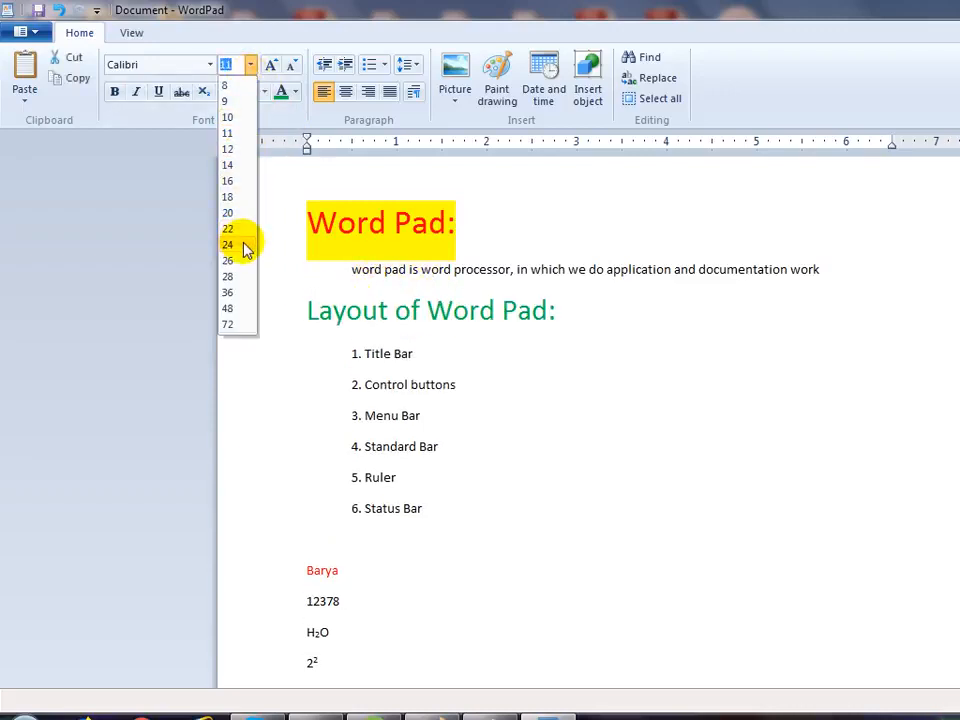
click(253, 63)
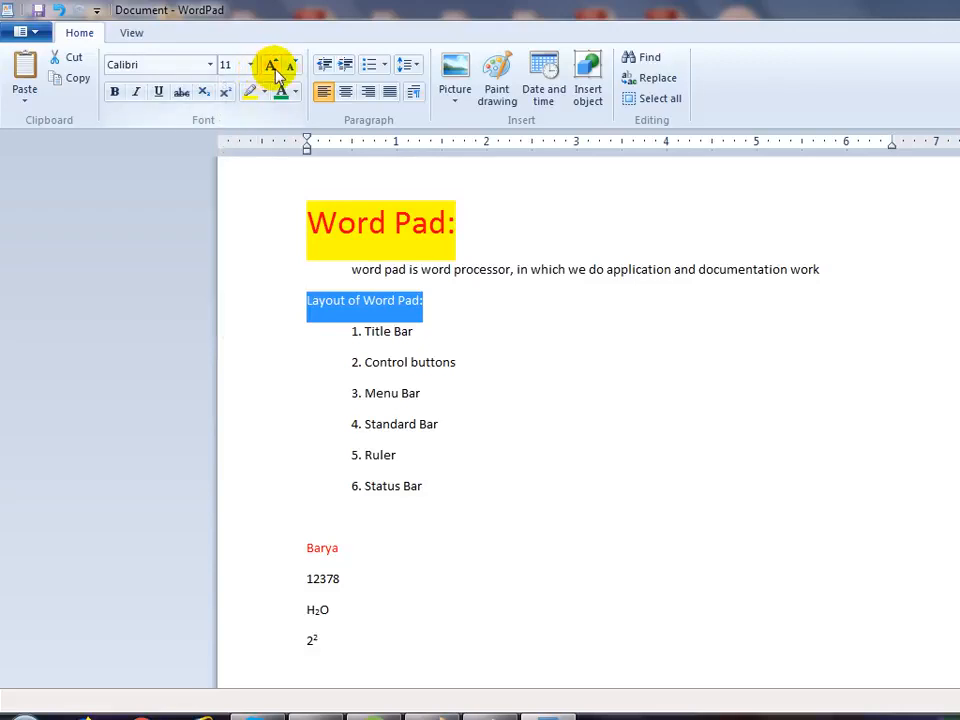
click(272, 64)
click(272, 64)
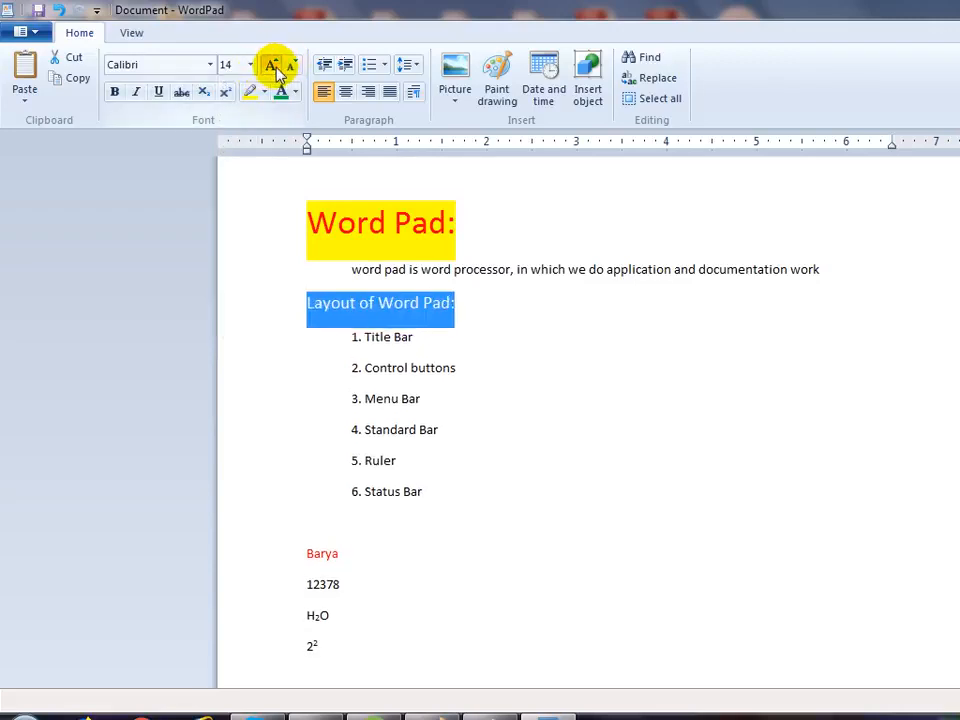
click(272, 64)
click(272, 64)
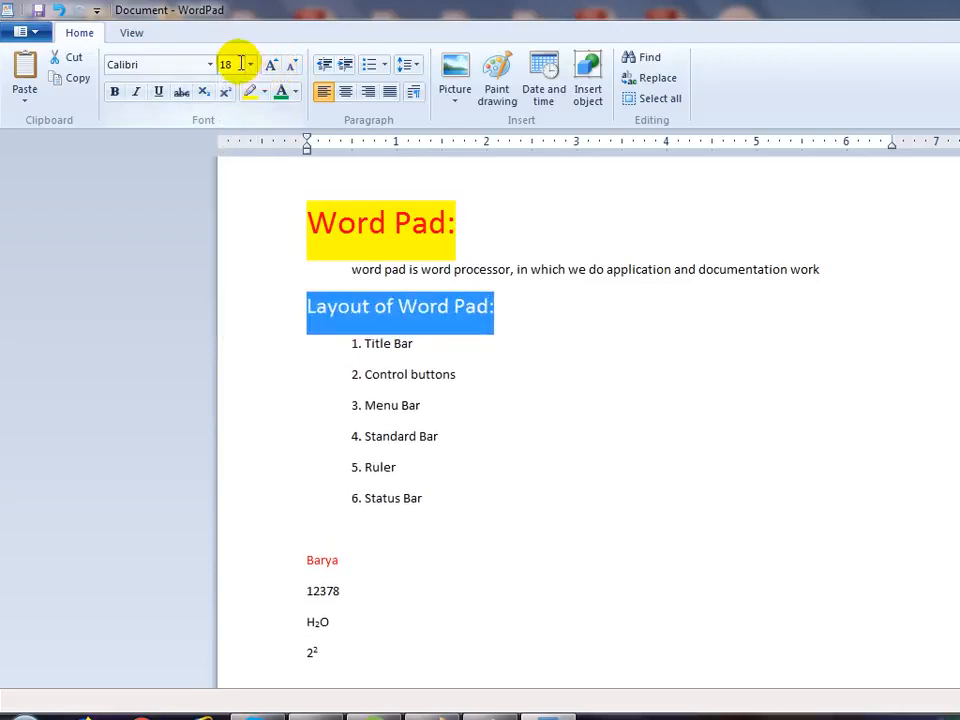
click(270, 70)
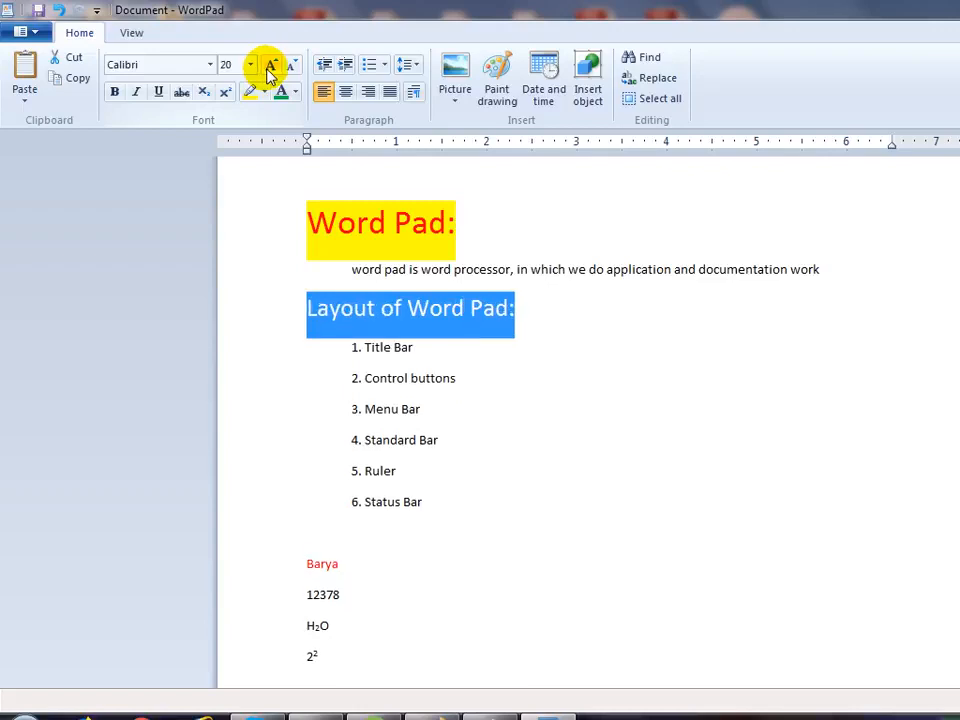
click(270, 70)
click(270, 70)
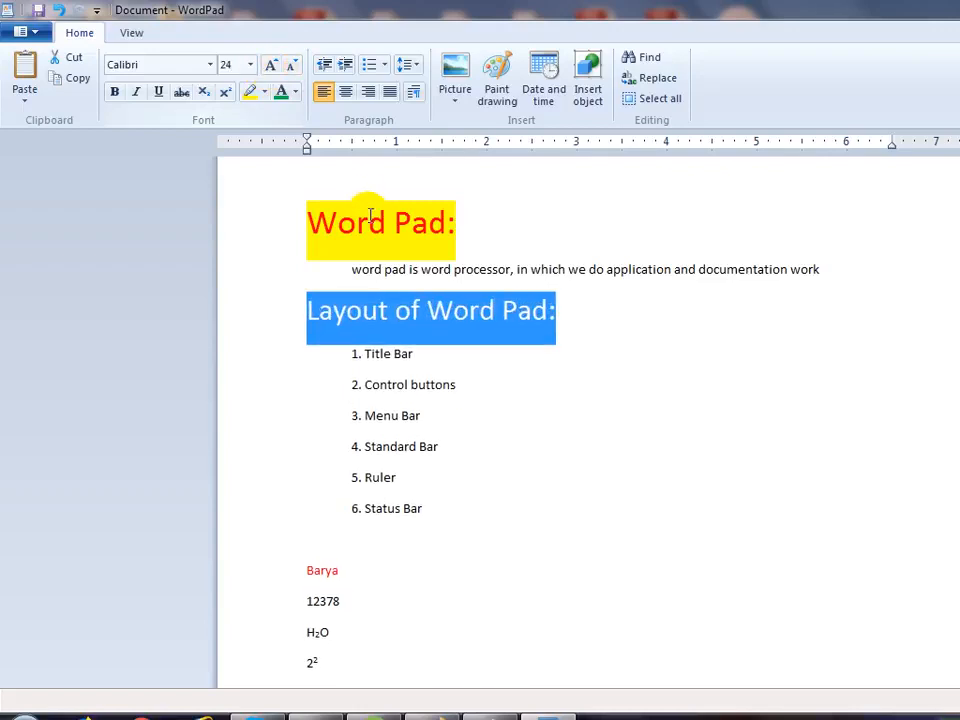
Shrink the "Layout of Word Pad:" line step by step to font size 16 and clear the selection.
click(295, 70)
click(295, 70)
click(295, 70)
click(295, 70)
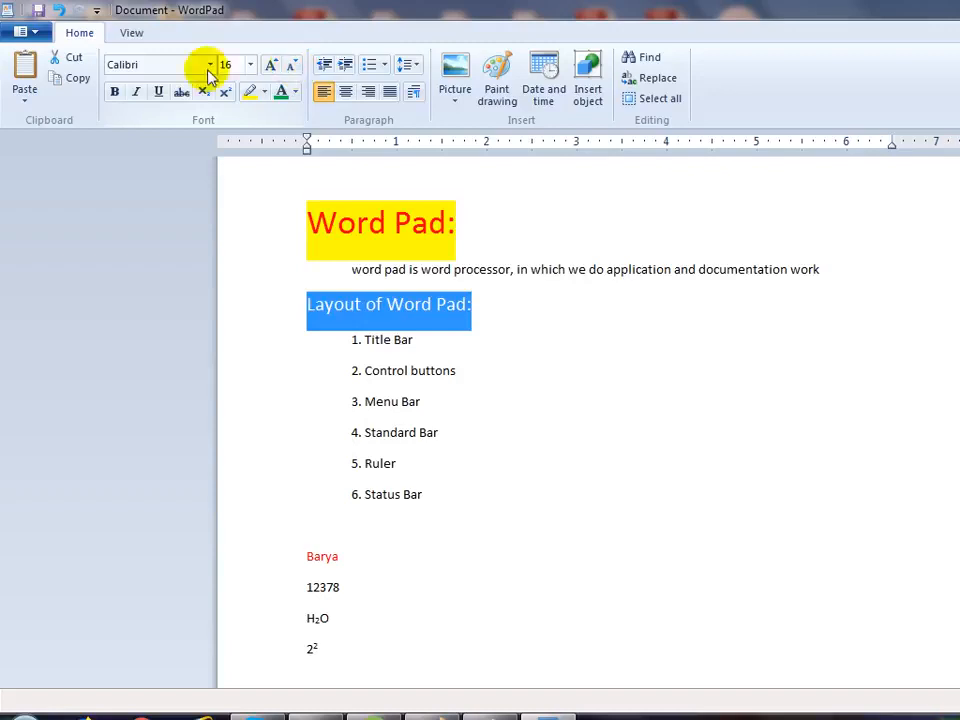
click(470, 390)
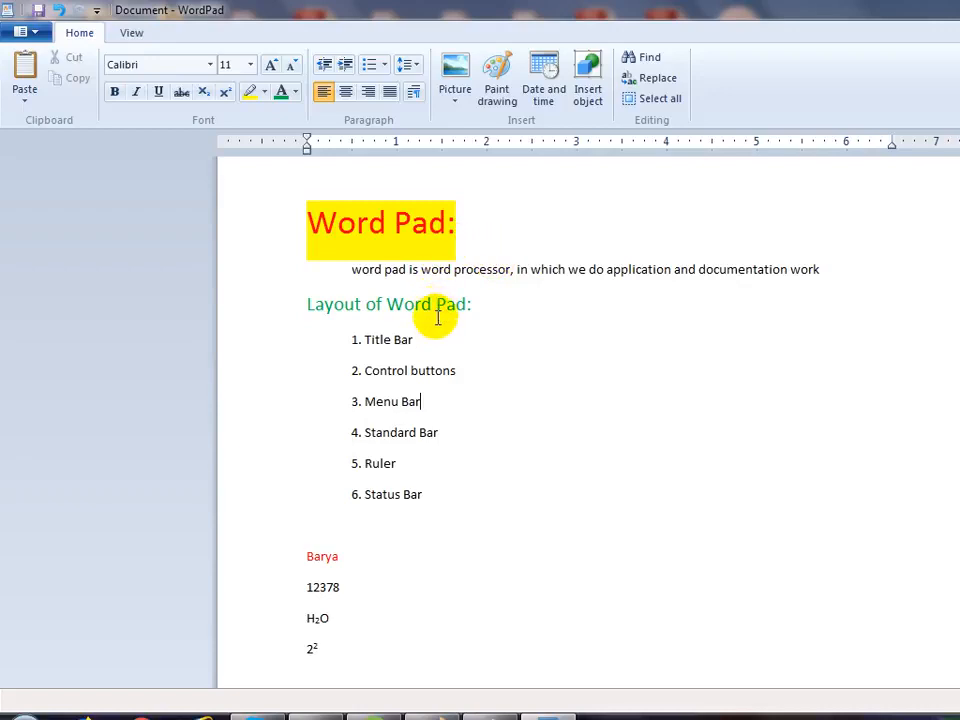
Align the "Word Pad:" heading to the center, to the right and back to the left, and clear the selection.
click(450, 242)
drag(443, 238, 328, 236)
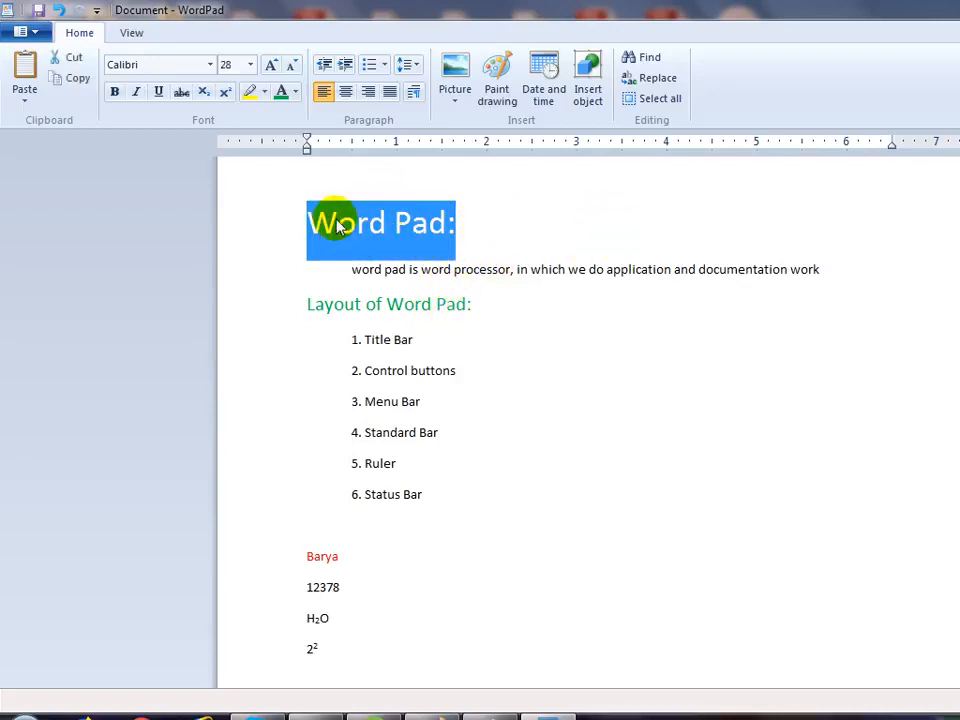
click(331, 103)
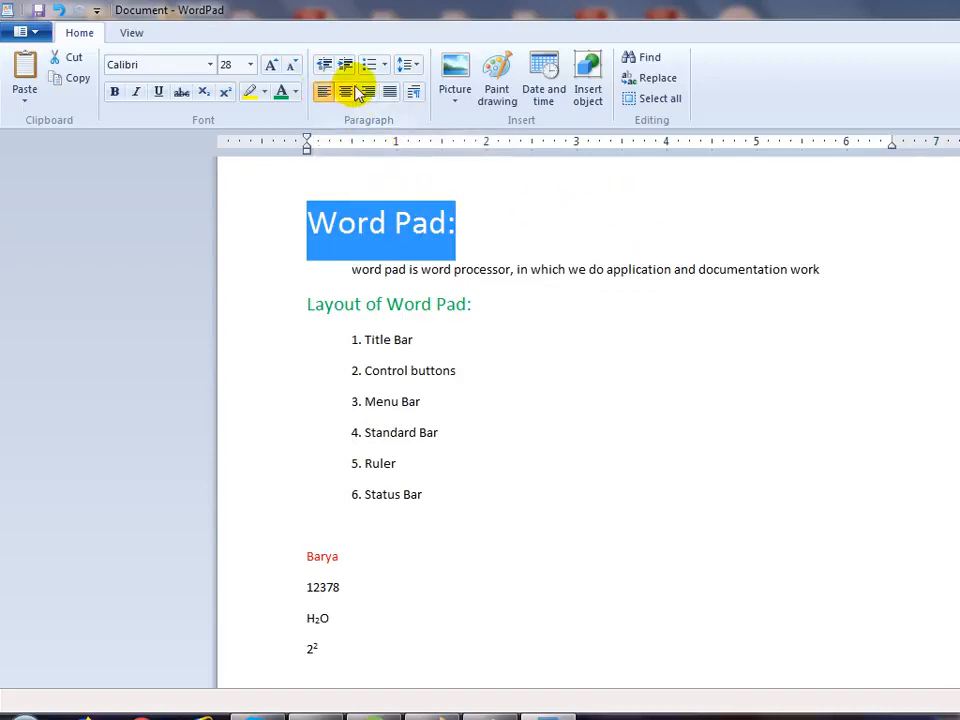
click(344, 93)
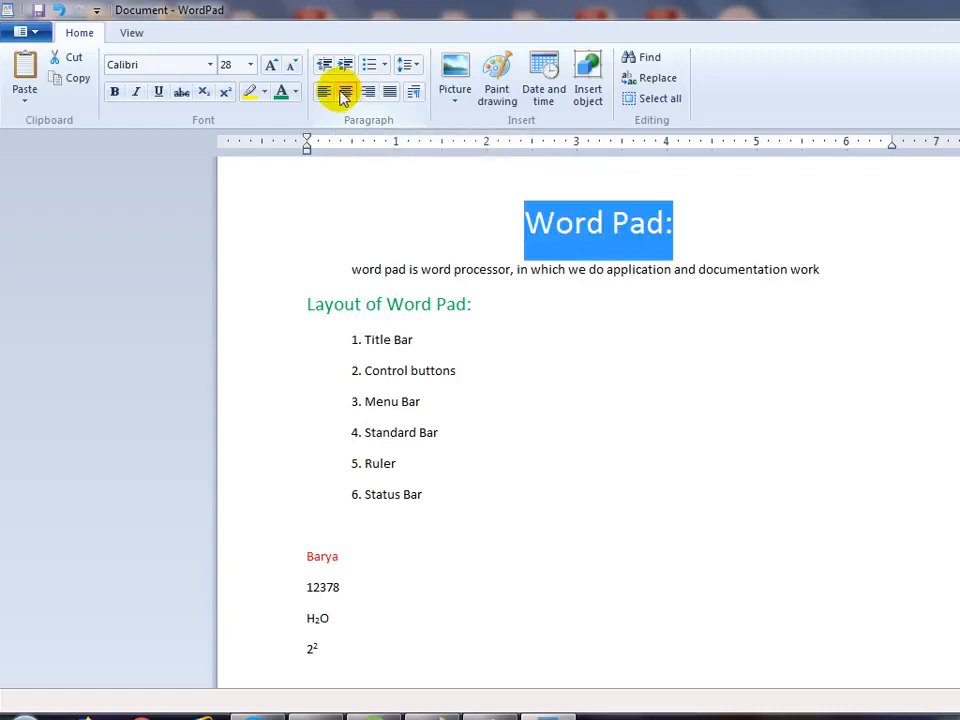
click(367, 94)
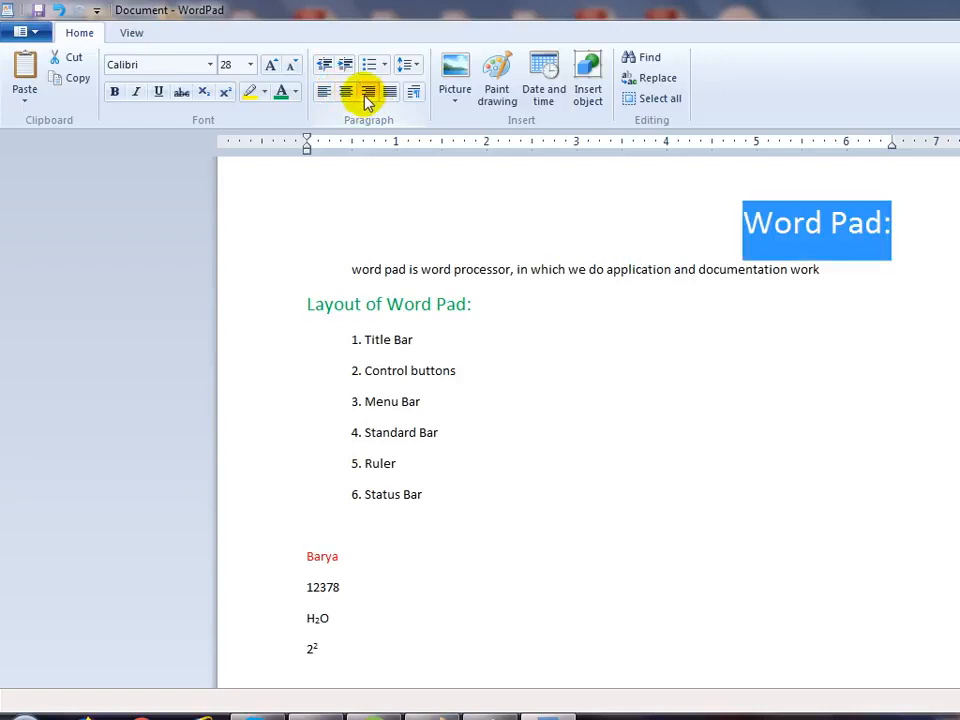
click(323, 92)
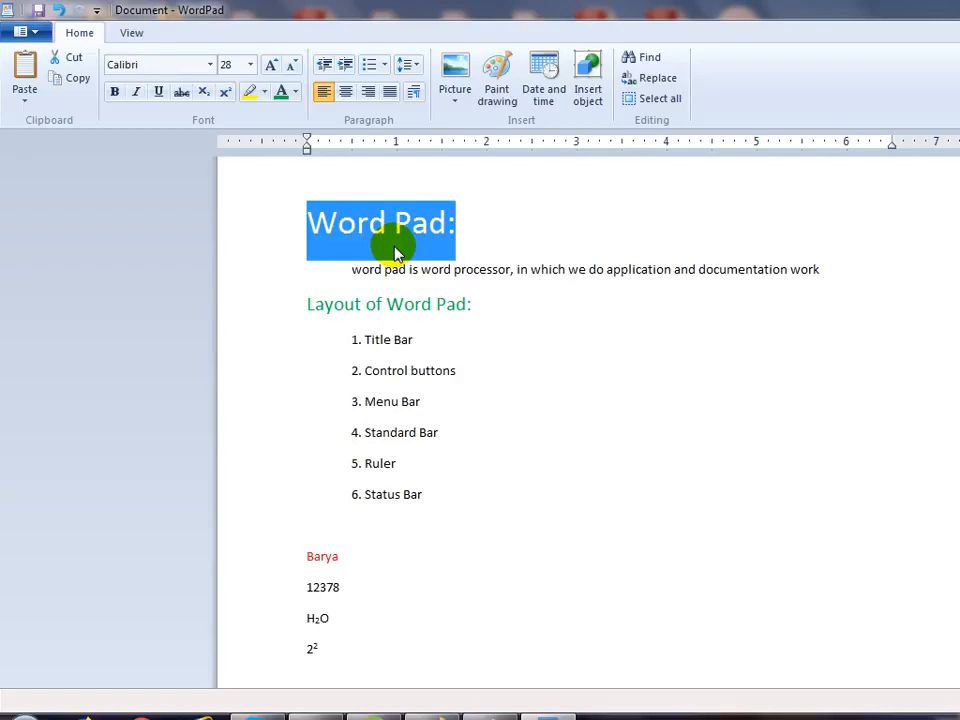
click(429, 369)
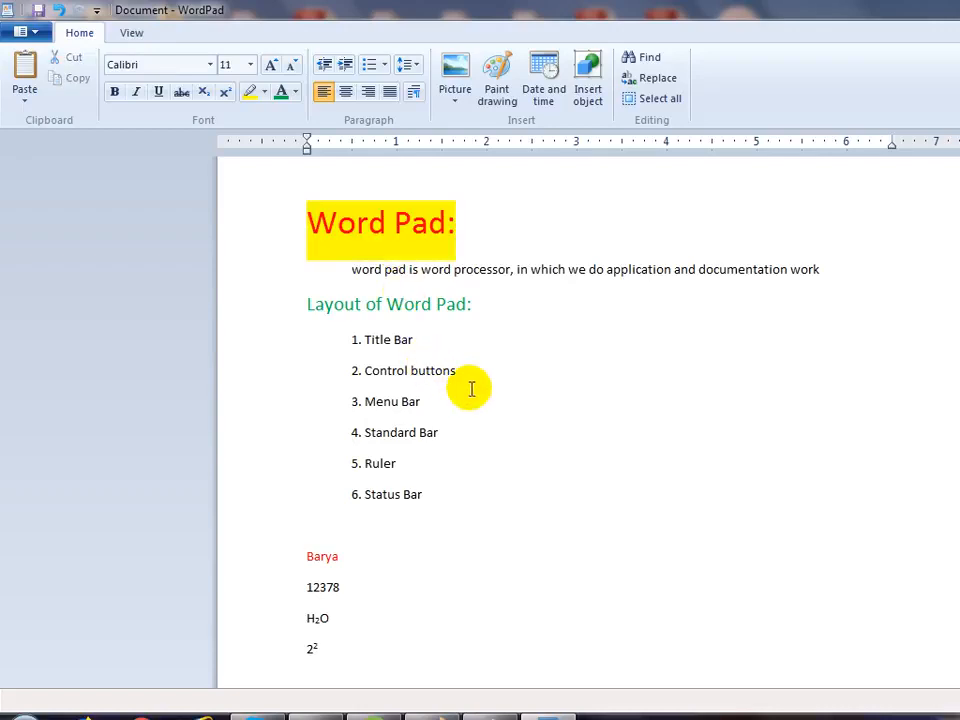
Reselect the "Word Pad:" heading, cycle its alignment through center, right and left once more, and deselect it.
triple_click(369, 236)
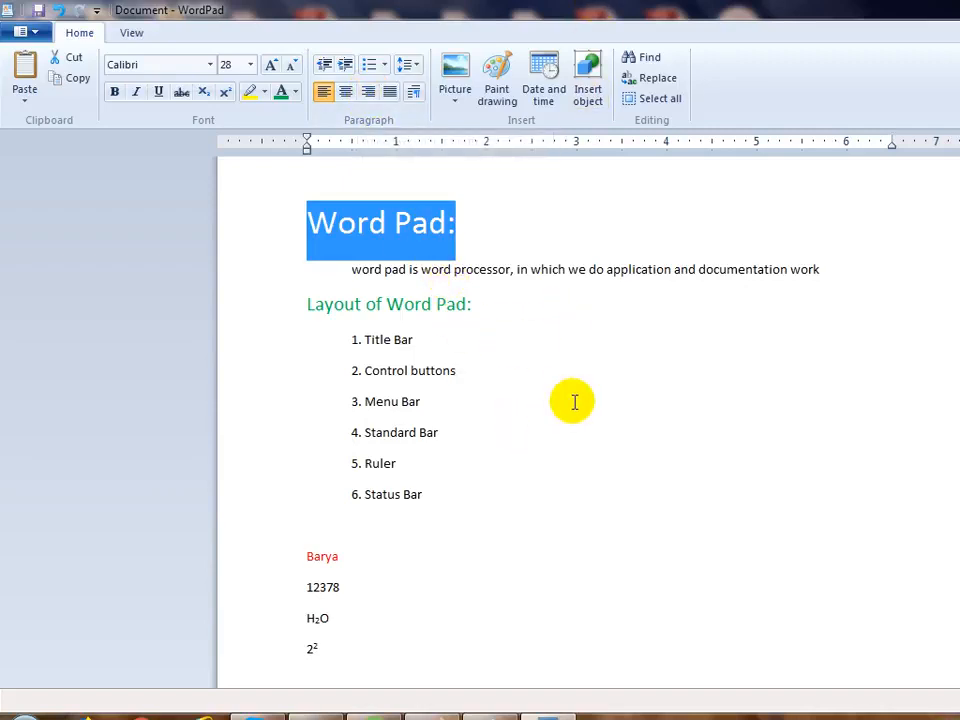
key(ctrl+e)
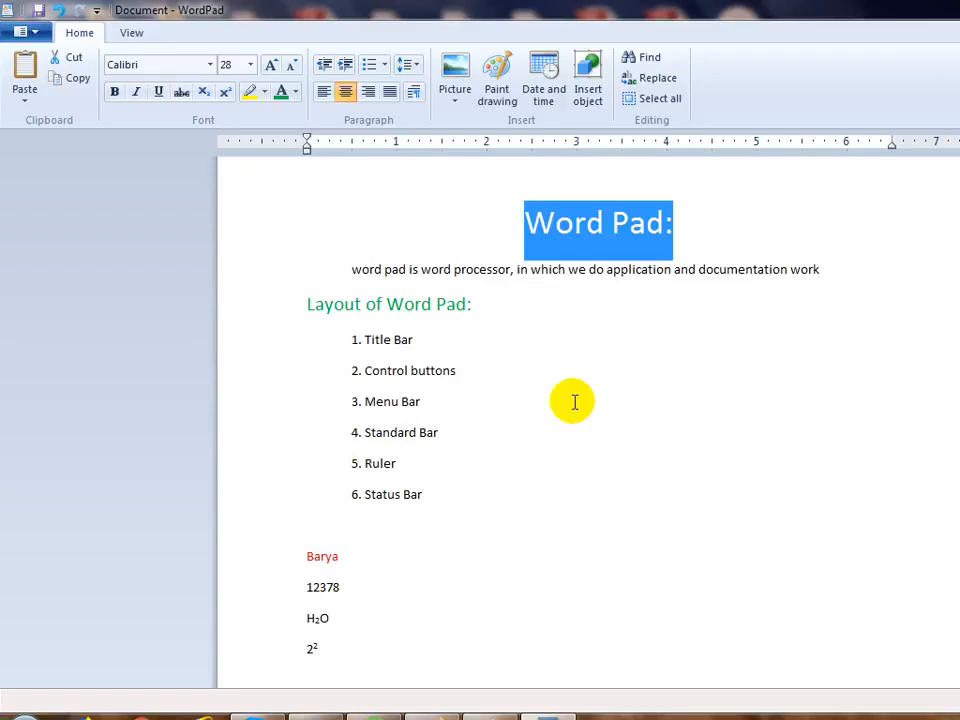
key(ctrl+r)
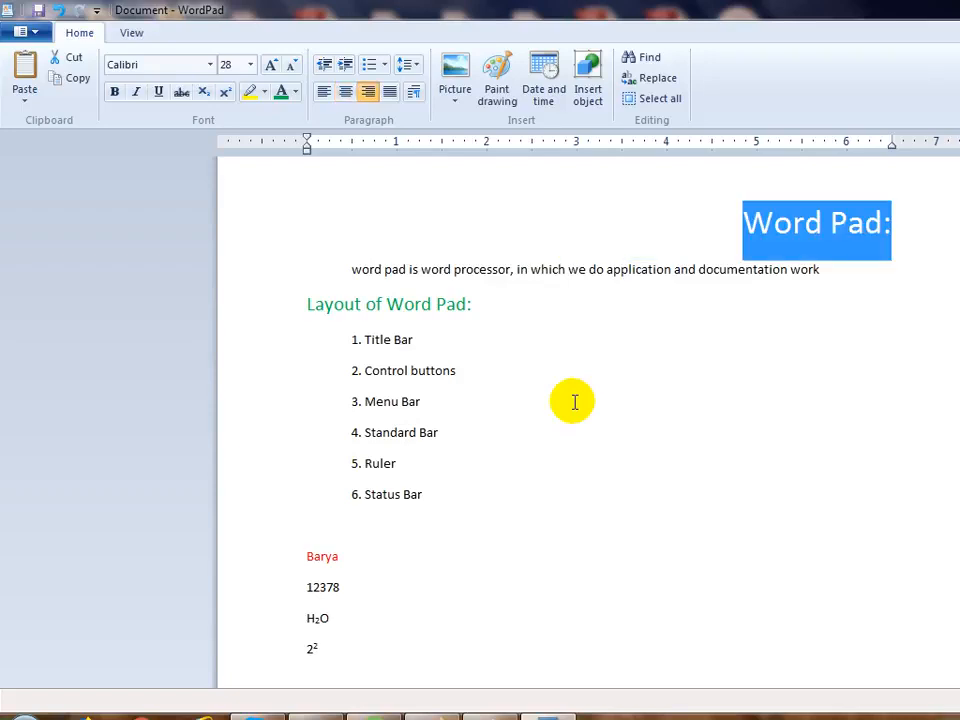
key(ctrl+l)
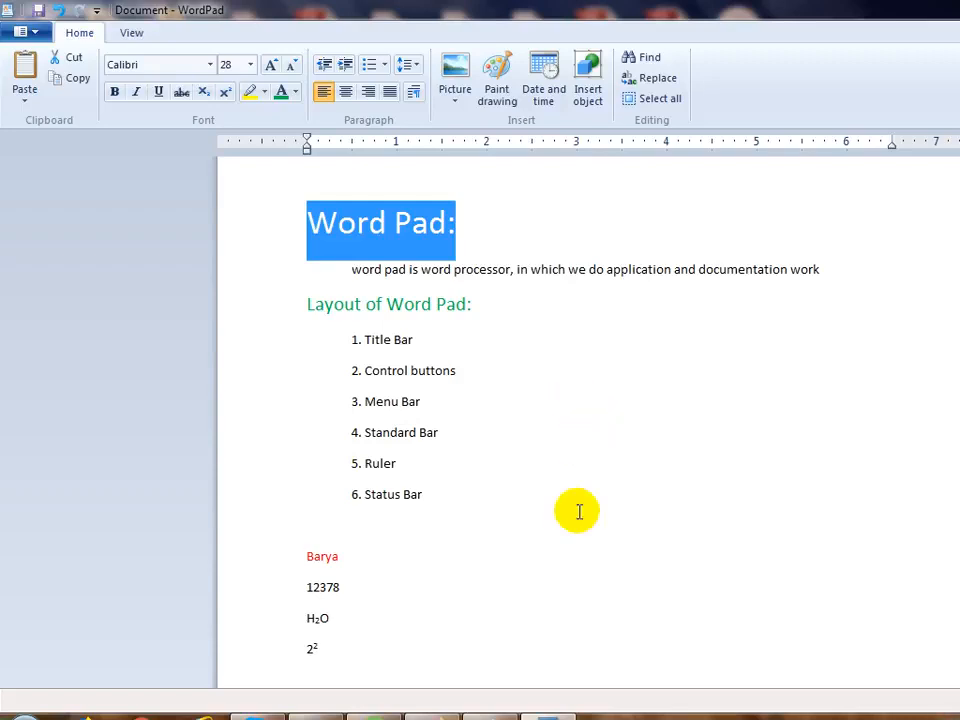
click(437, 337)
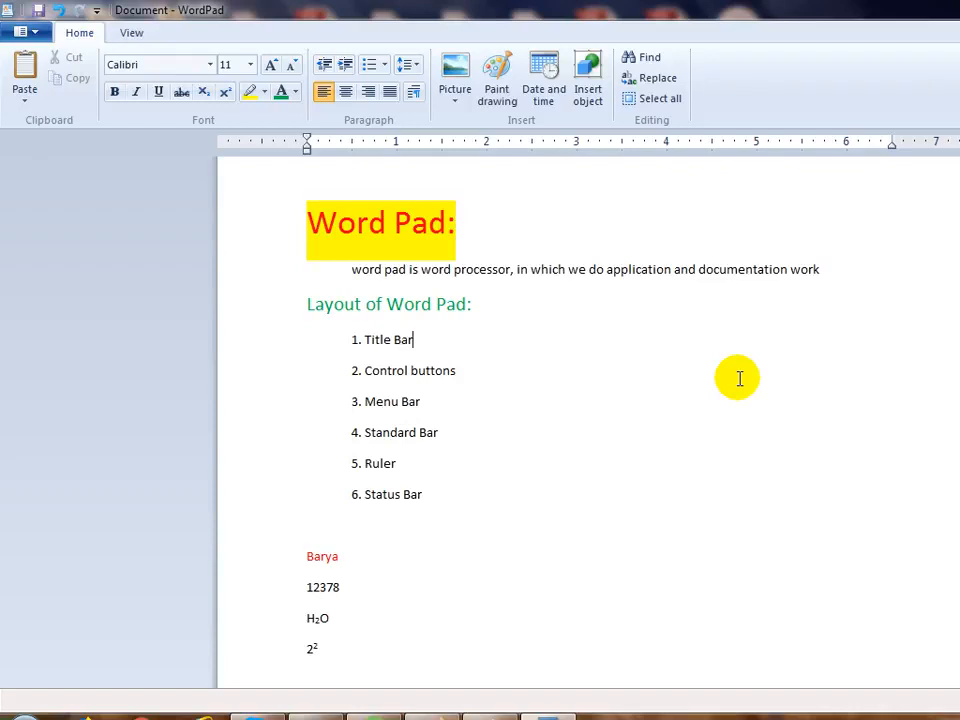
Select the "Layout of Word Pad:" line character by character, try center, left and right alignment, return it to left alignment and deselect it.
key(Down)
key(Down)
key(Down)
key(Down)
key(Up)
key(Up)
key(Up)
key(Up)
key(Up)
key(Right)
key(Right)
key(Right)
key(Right)
key(Right)
key(Right)
key(Left)
key(Left)
key(Left)
key(Right)
key(Right)
key(Right)
key(Right)
key(shift+Left)
key(shift+Left)
key(shift+Left)
key(shift+Left)
key(shift+Left)
key(shift+Left)
key(shift+Left)
key(shift+Left)
key(shift+Left)
key(shift+Left)
key(shift+Left)
key(shift+Left)
key(shift+Left)
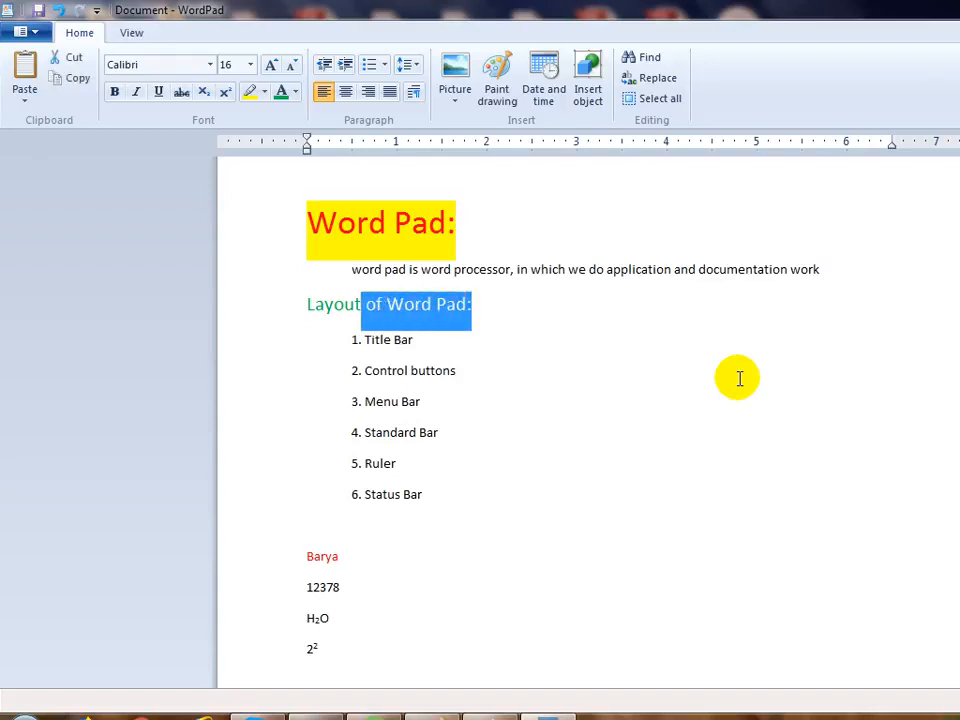
key(shift+Left)
key(shift+Left)
key(shift+Left)
key(shift+Left)
key(shift+Left)
key(shift+Left)
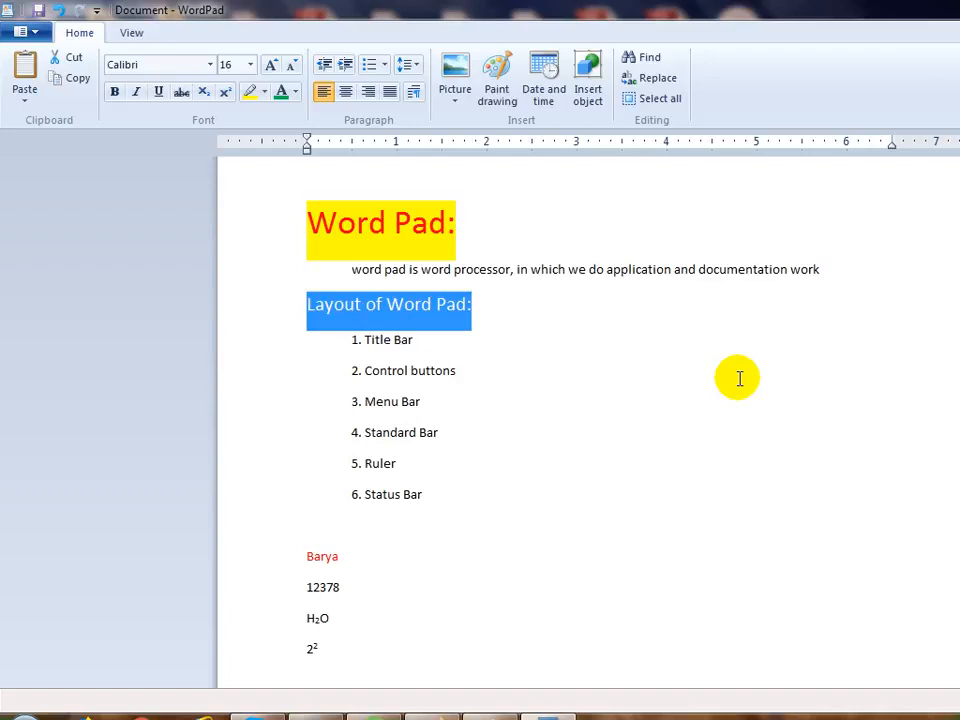
key(ctrl+e)
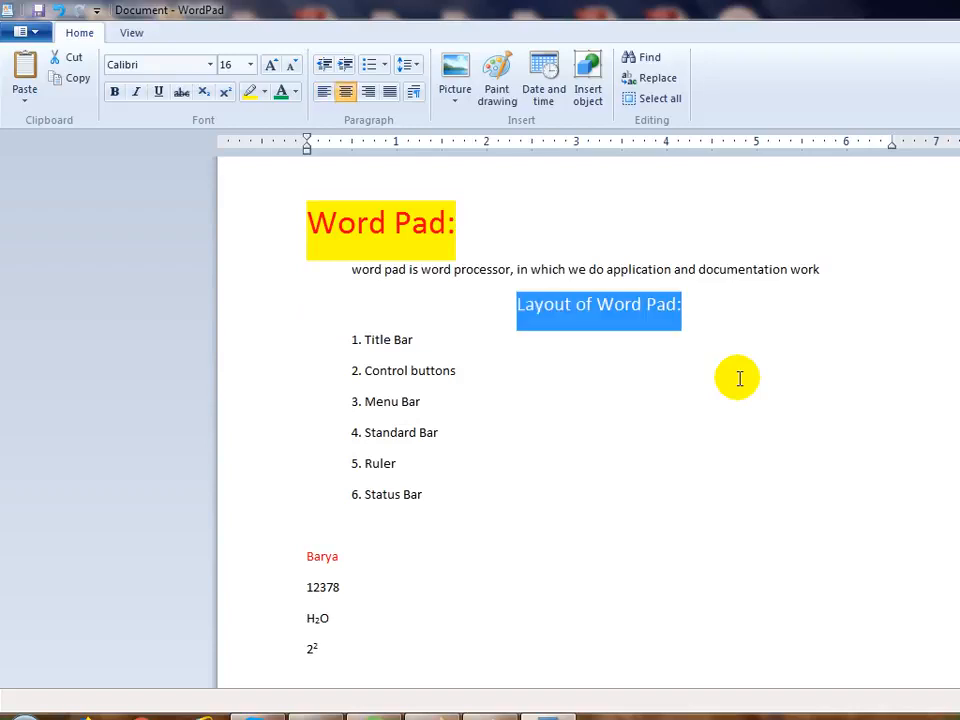
key(ctrl+l)
key(ctrl+r)
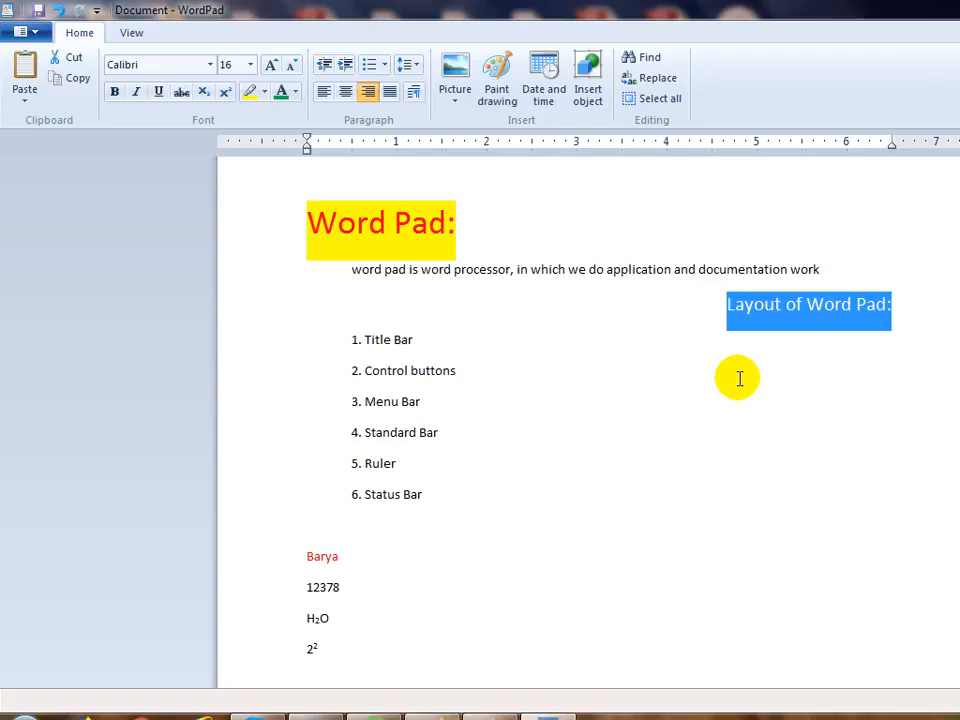
key(ctrl+e)
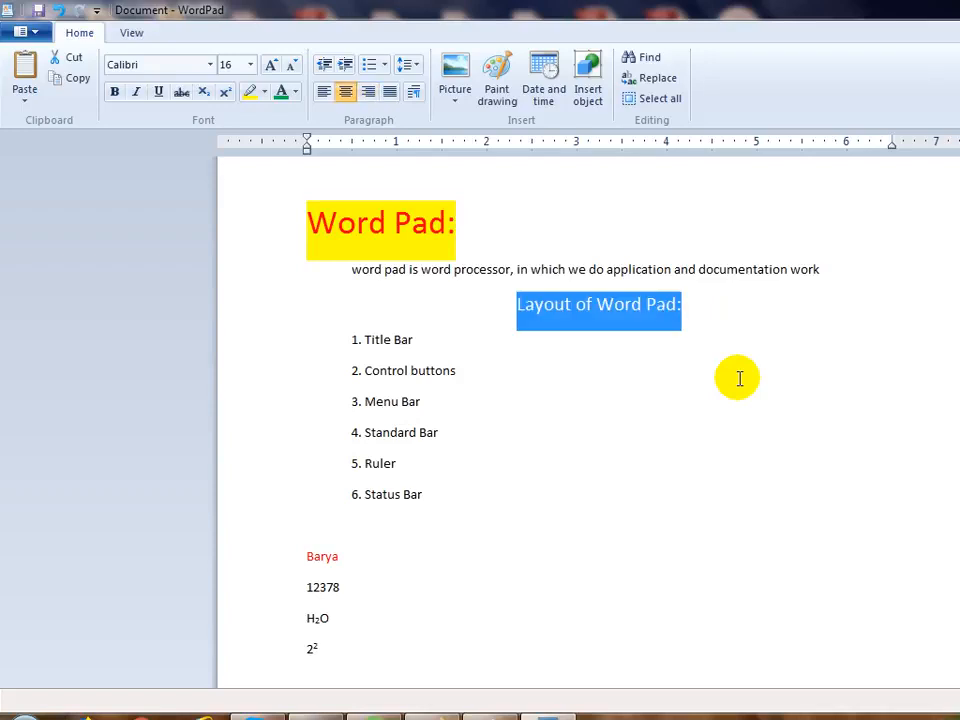
key(ctrl+l)
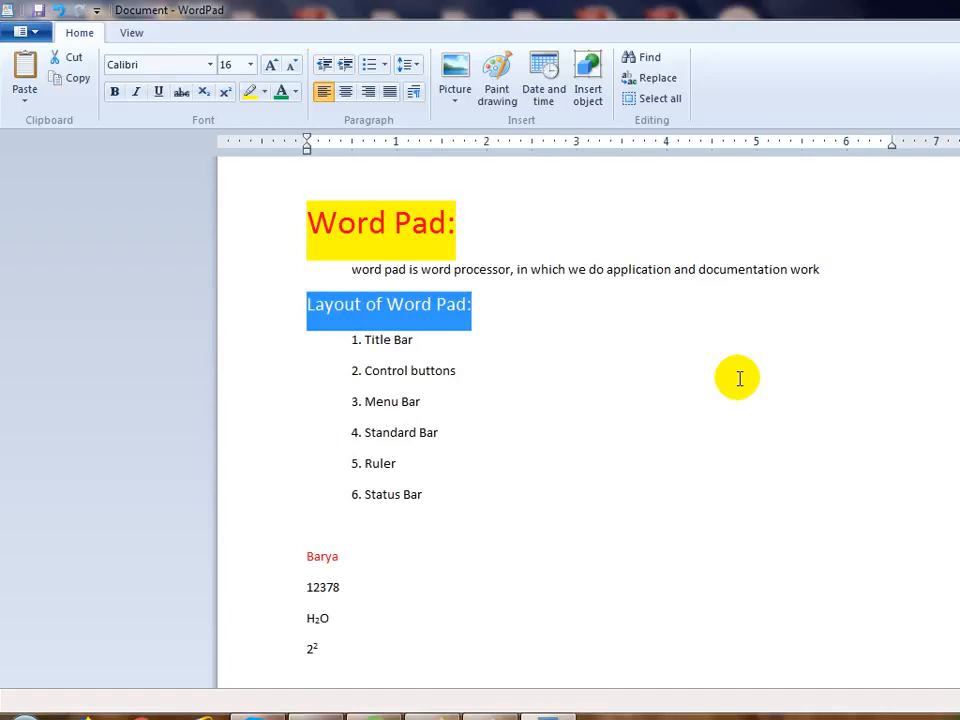
click(500, 365)
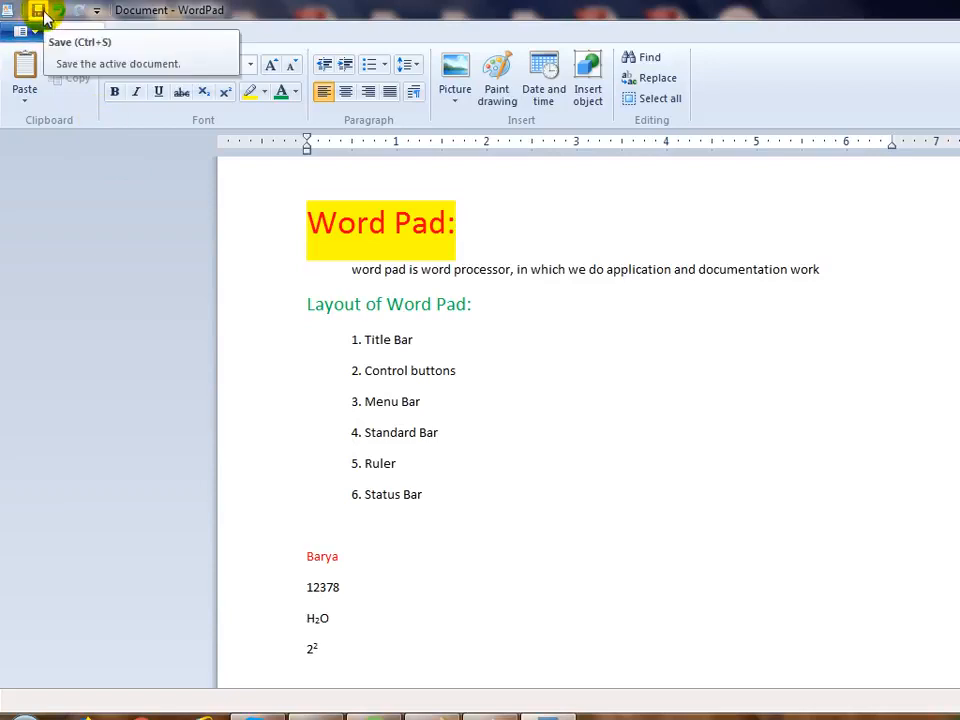
Start saving the document so that a file name can be entered.
click(24, 31)
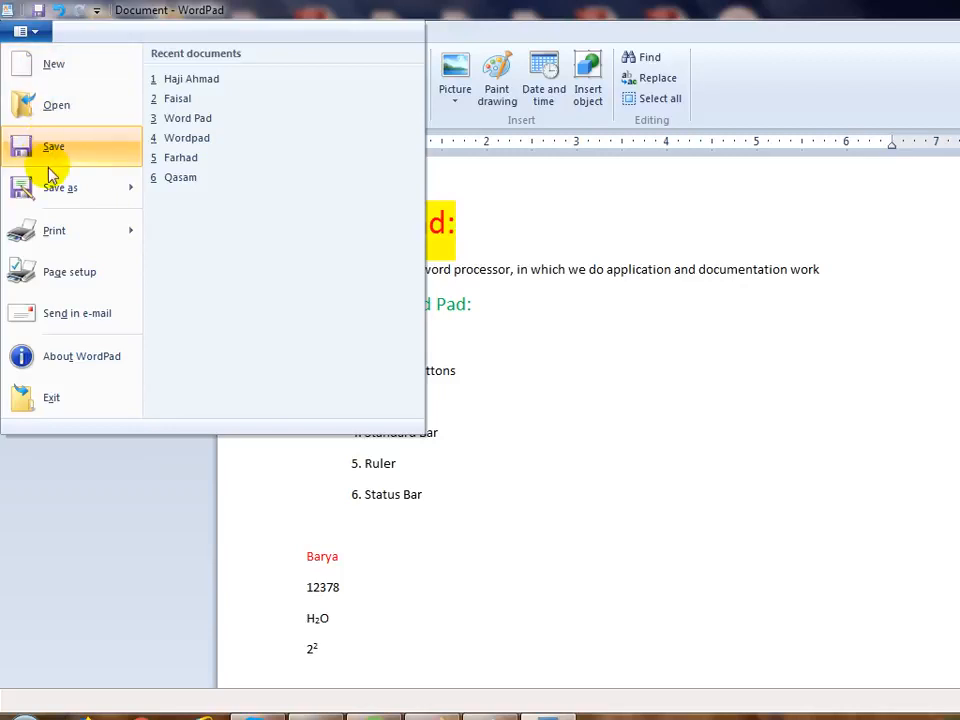
click(58, 158)
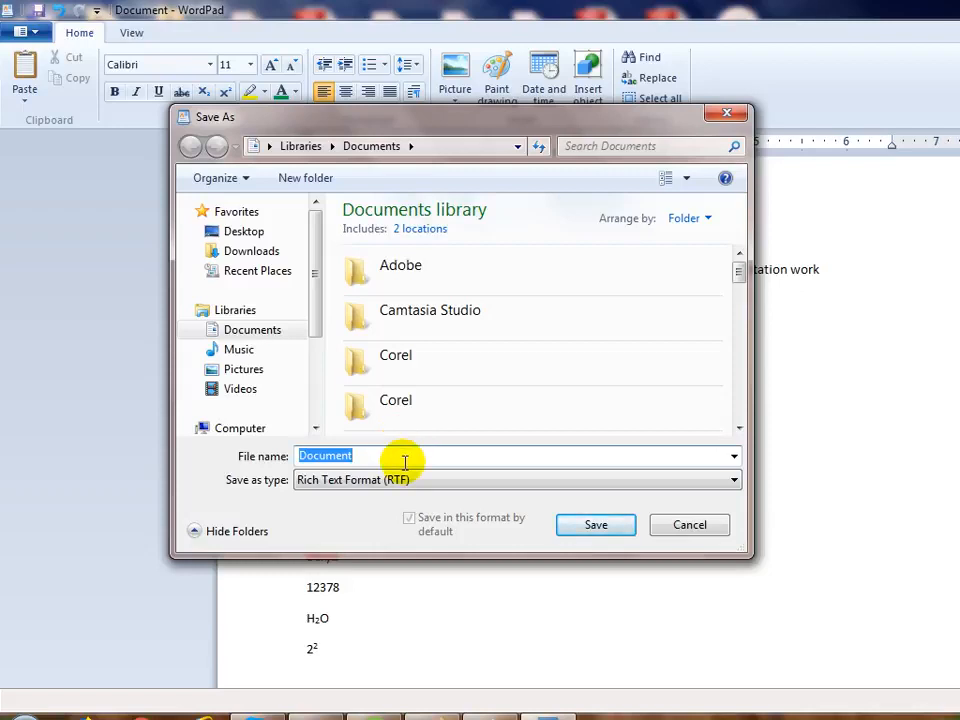
text(Wordpad)
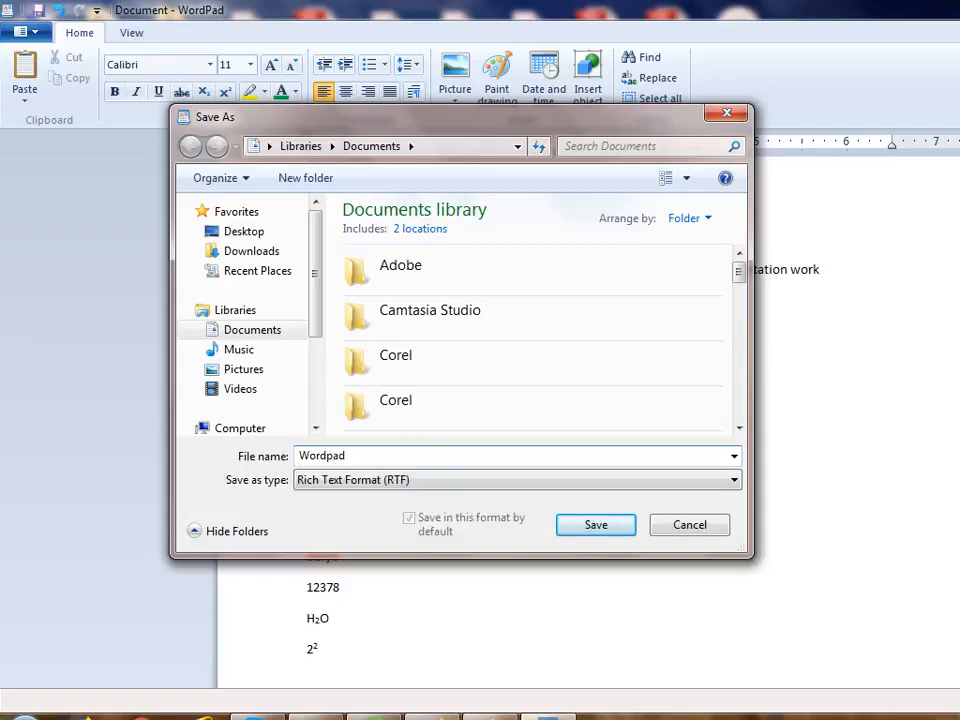
key(BackSpace)
key(BackSpace)
key(BackSpace)
key(BackSpace)
key(BackSpace)
key(BackSpace)
key(BackSpace)
Save the document in the Documents library as "Intorduction to word pad" in Rich Text Format.
text(Intorduction to work)
key(BackSpace)
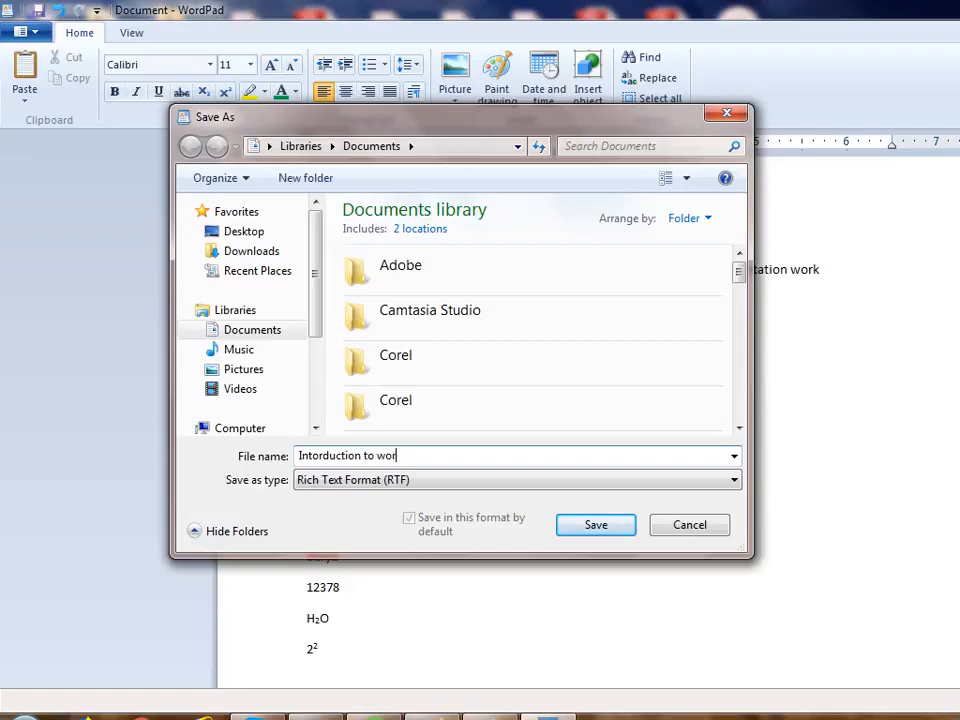
text(d pad)
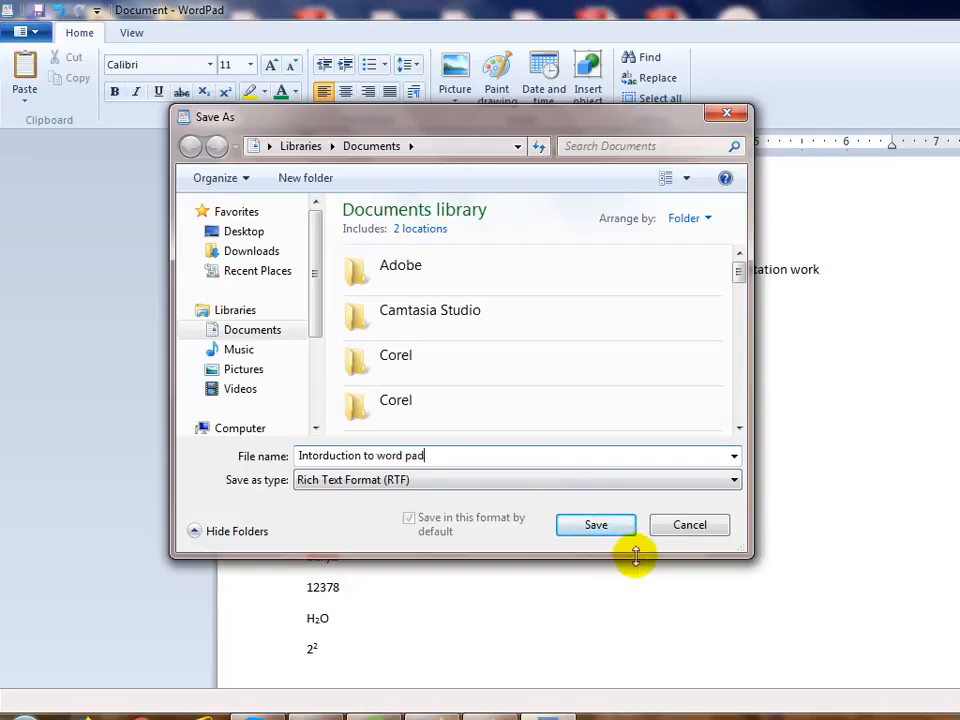
click(606, 526)
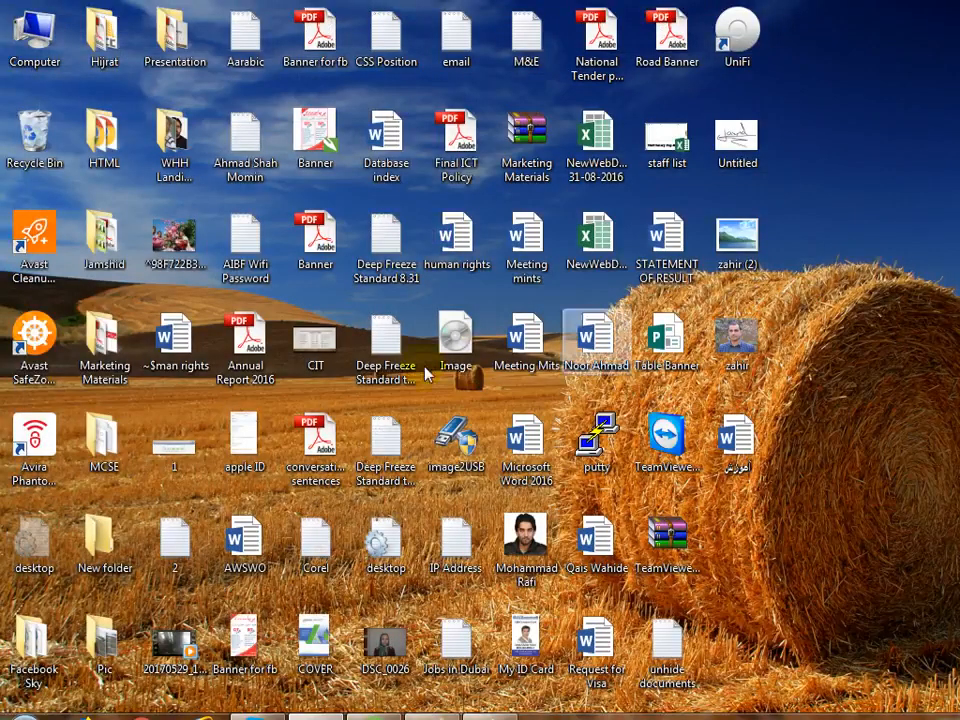
Search the Start menu's programs and files for "word", and clear the search.
key(super)
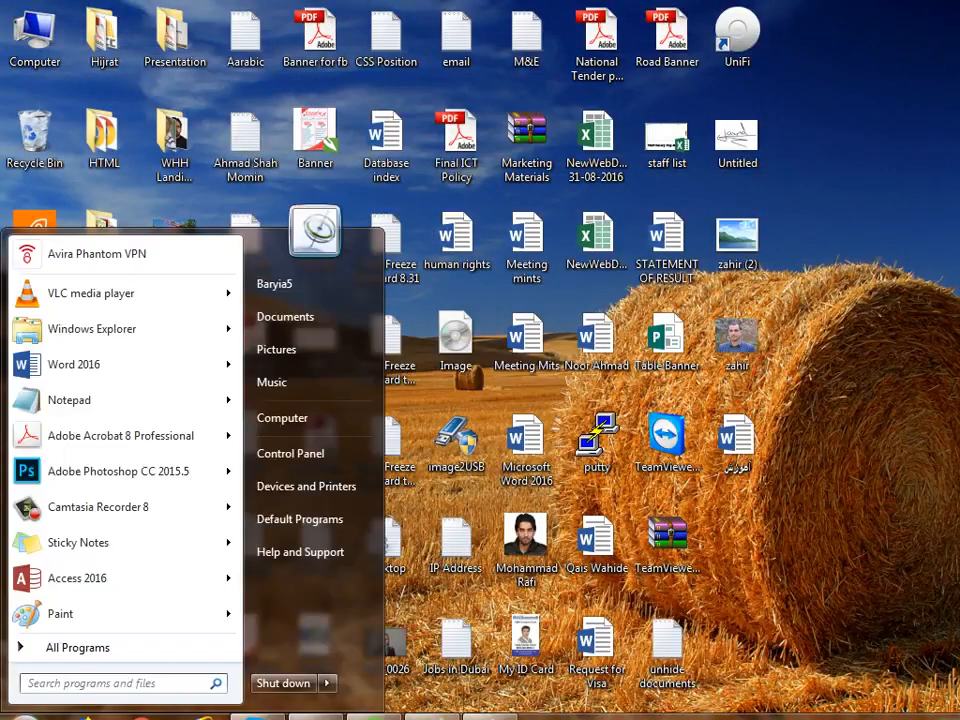
text(word)
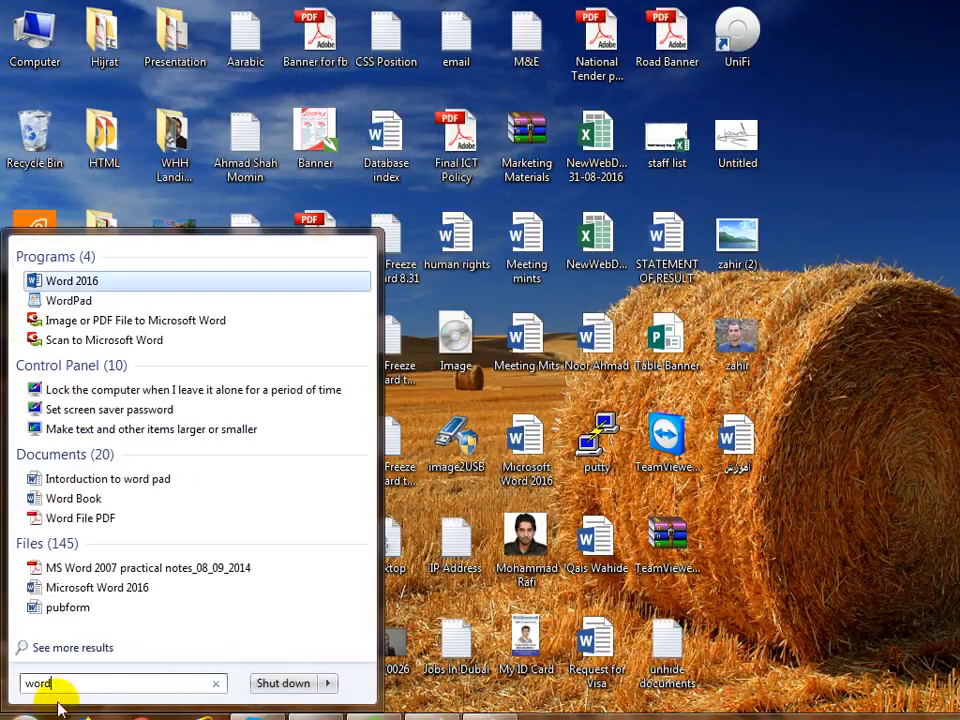
key(BackSpace)
key(BackSpace)
key(BackSpace)
key(BackSpace)
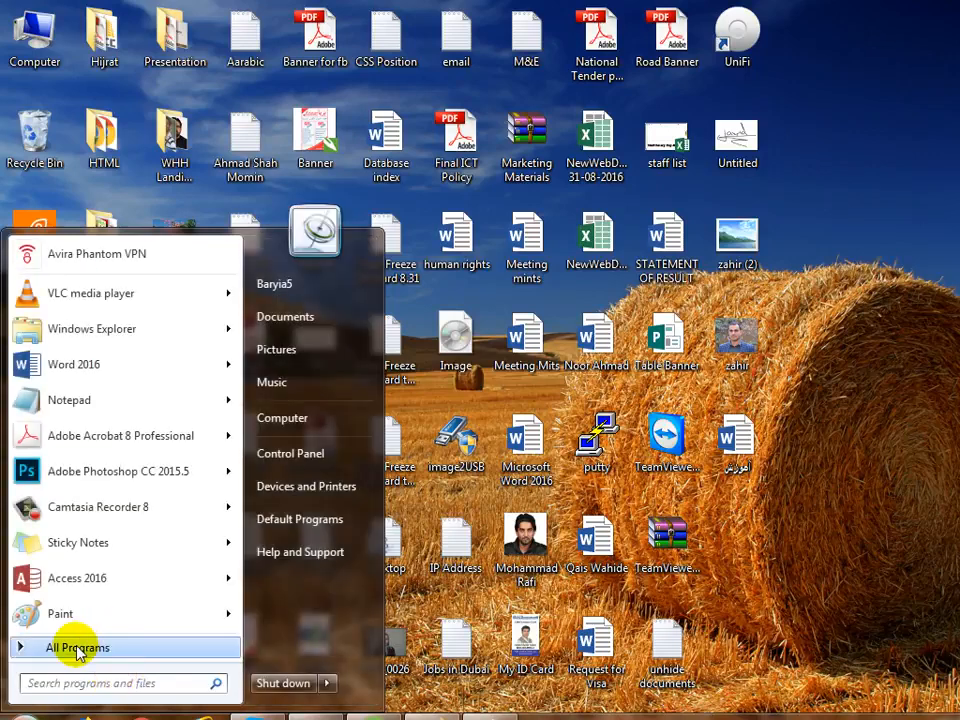
Launch WordPad from the Accessories group of the installed programs.
click(77, 648)
scroll(105, 428, down, 5)
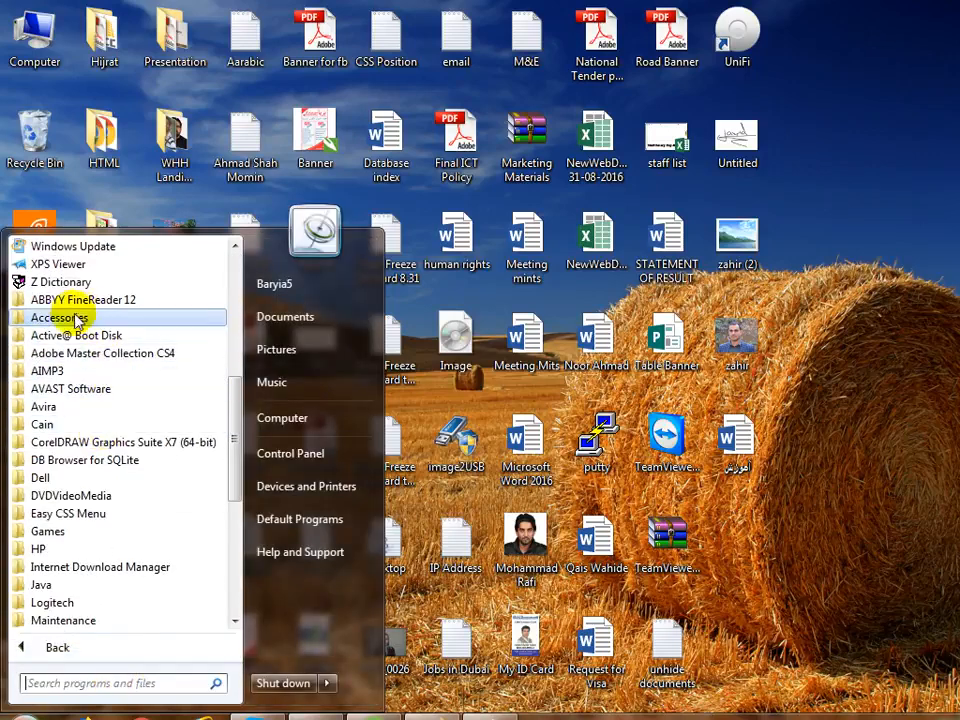
click(75, 320)
click(60, 583)
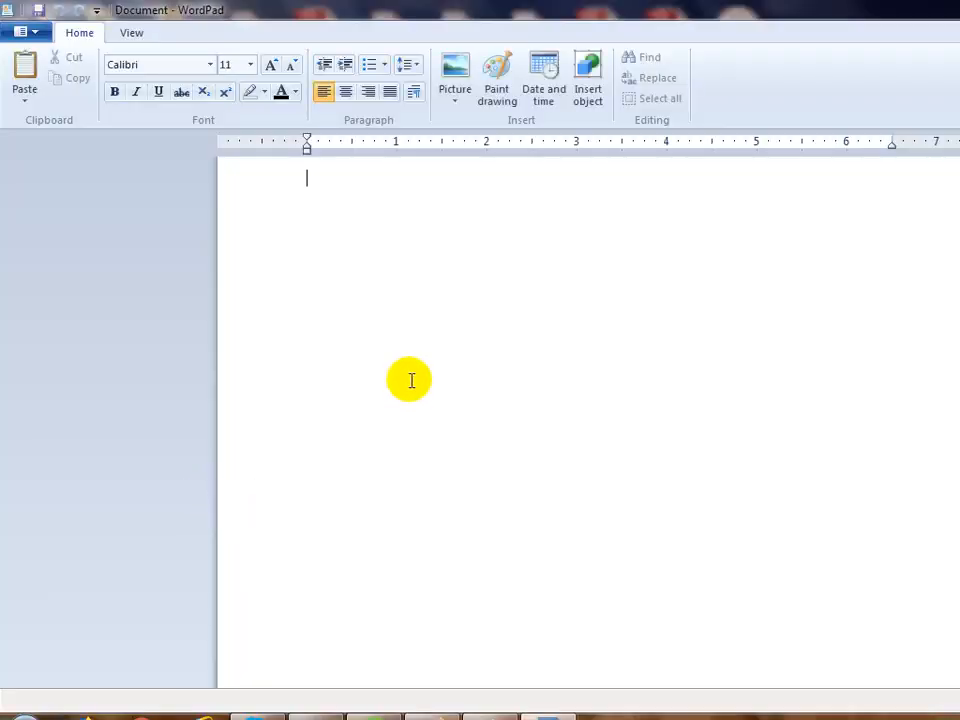
Open the saved file "Intorduction to word pad" from the Documents library.
click(37, 37)
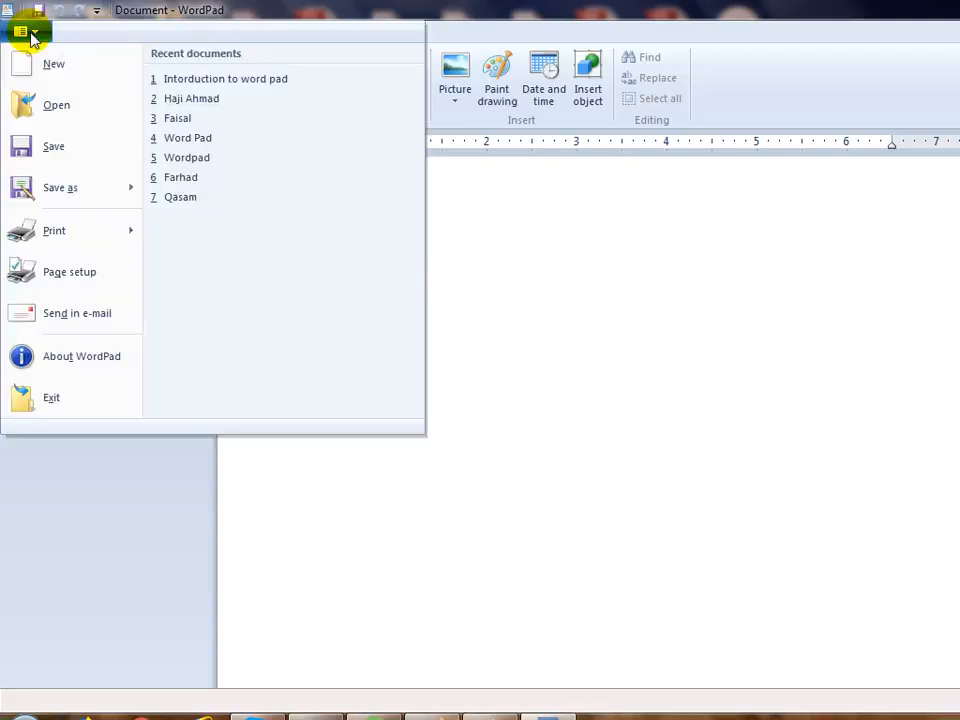
click(57, 120)
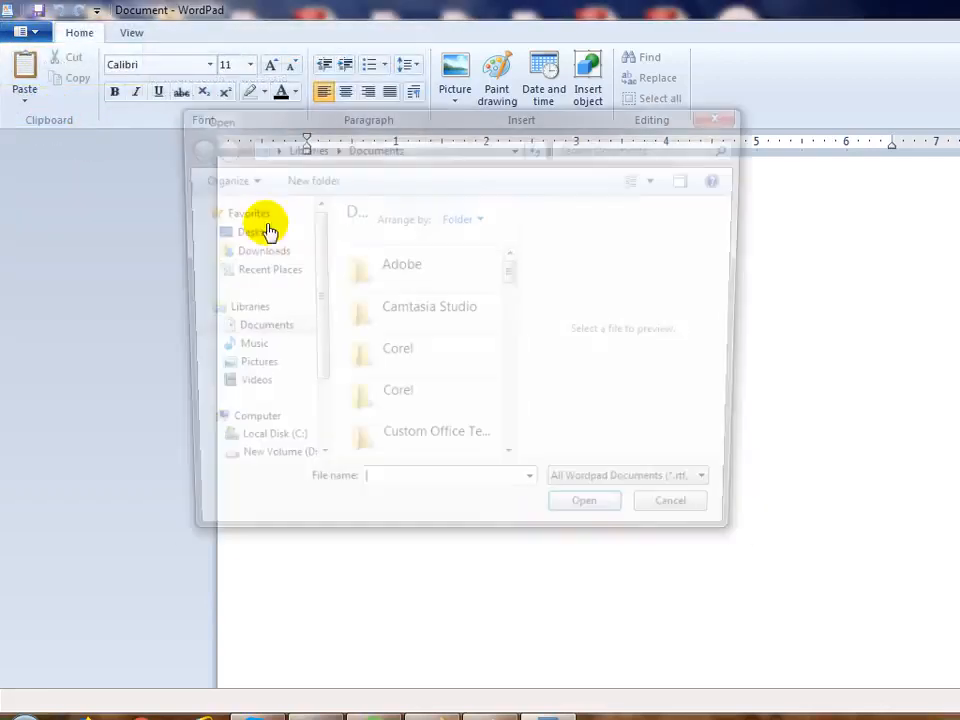
drag(511, 272, 506, 411)
click(427, 390)
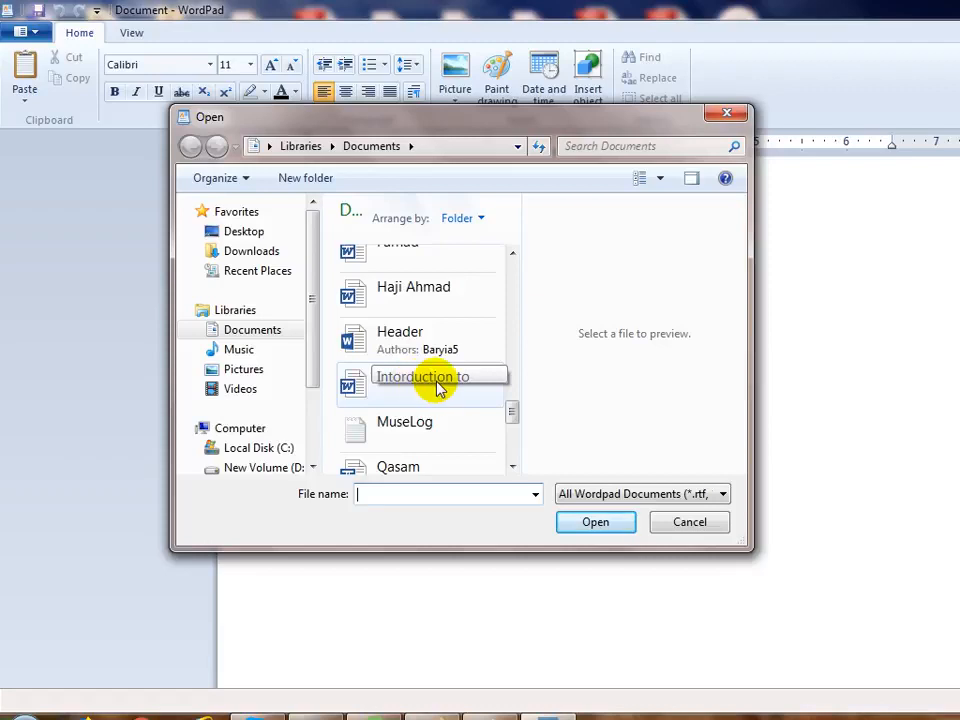
click(437, 388)
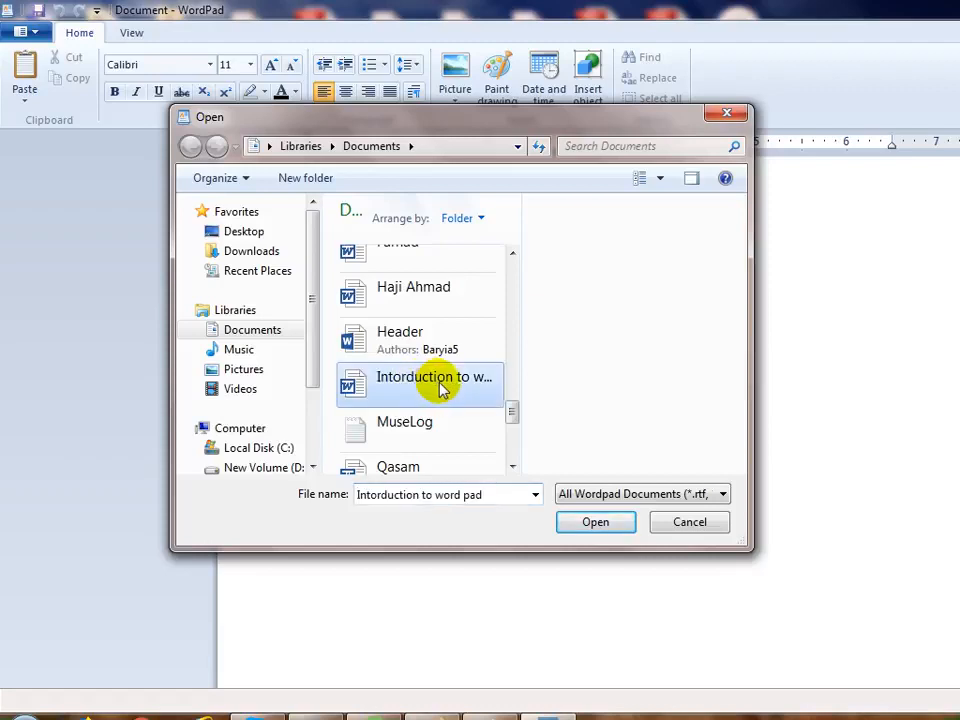
click(583, 525)
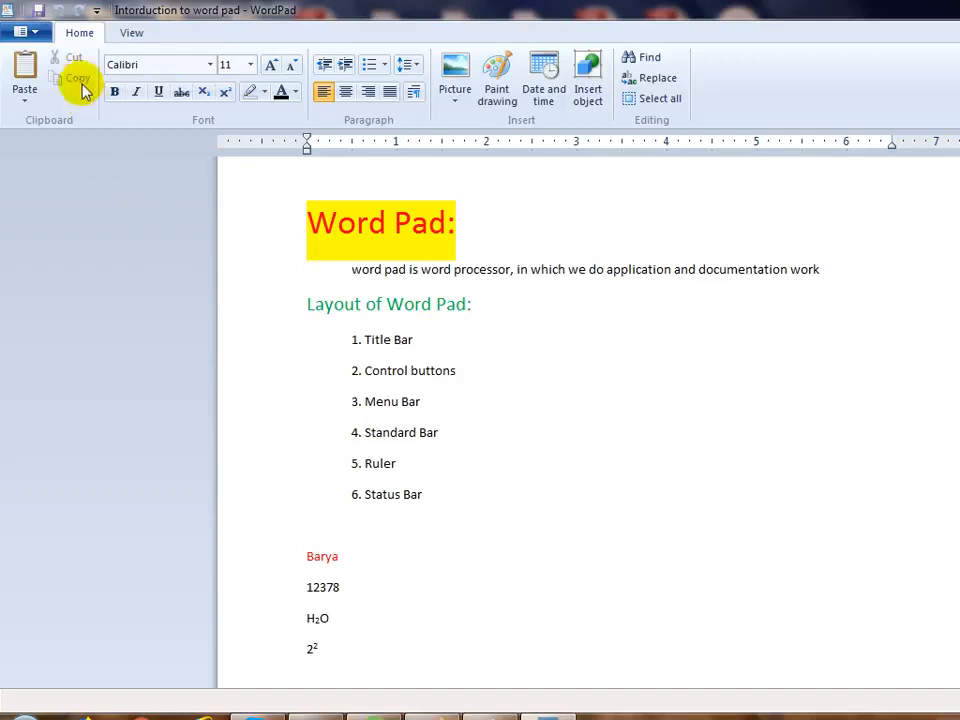
Create a new blank document and reopen "Intorduction to word pad" from the Documents library.
click(37, 33)
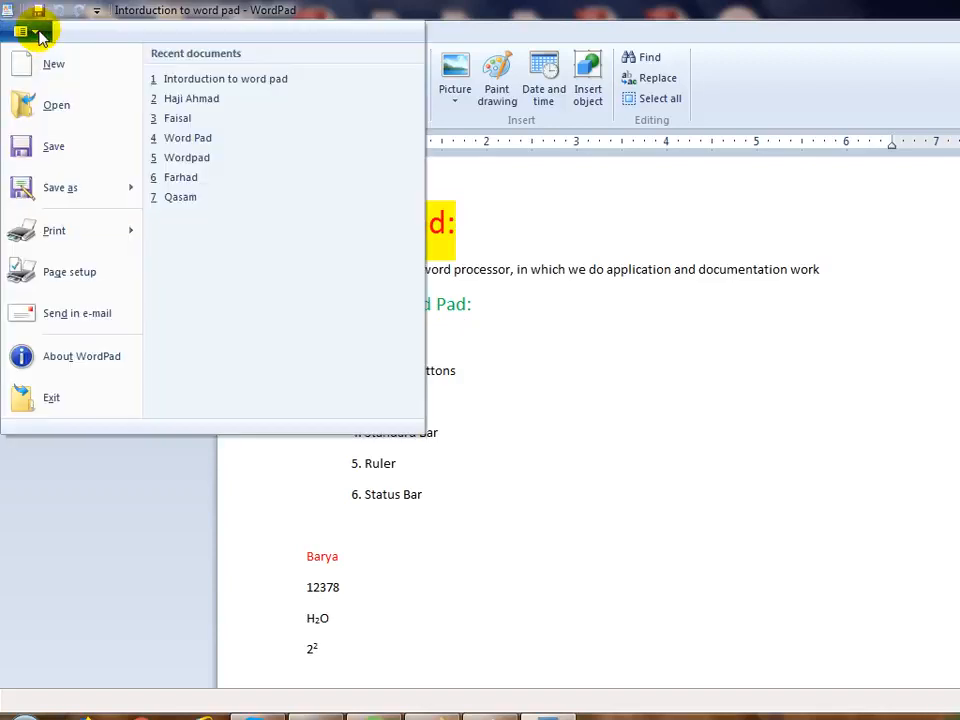
click(72, 68)
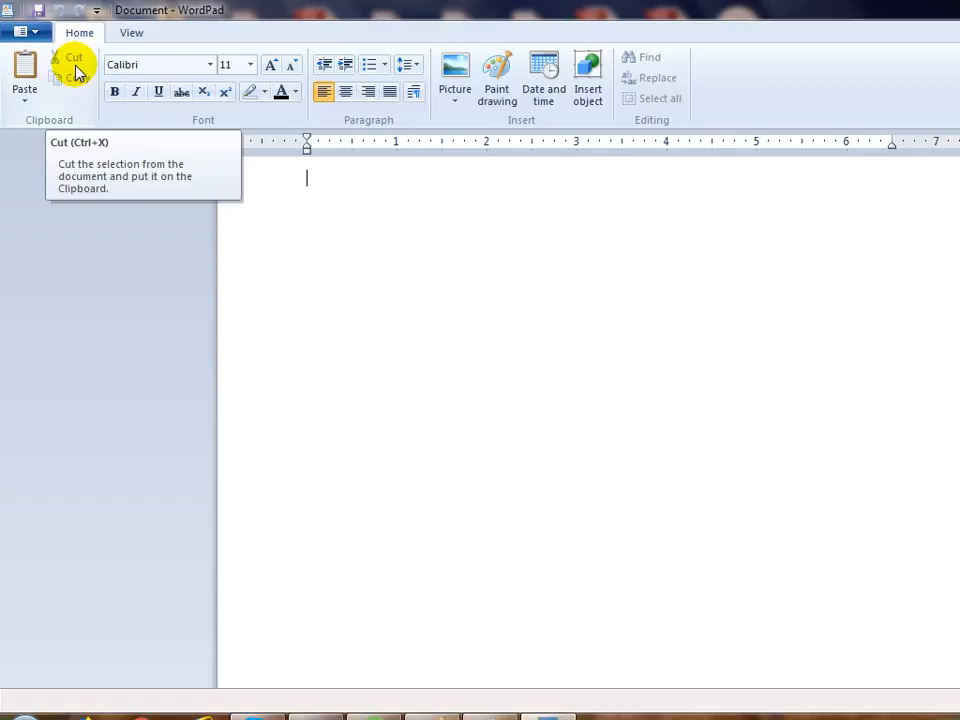
click(34, 28)
click(72, 122)
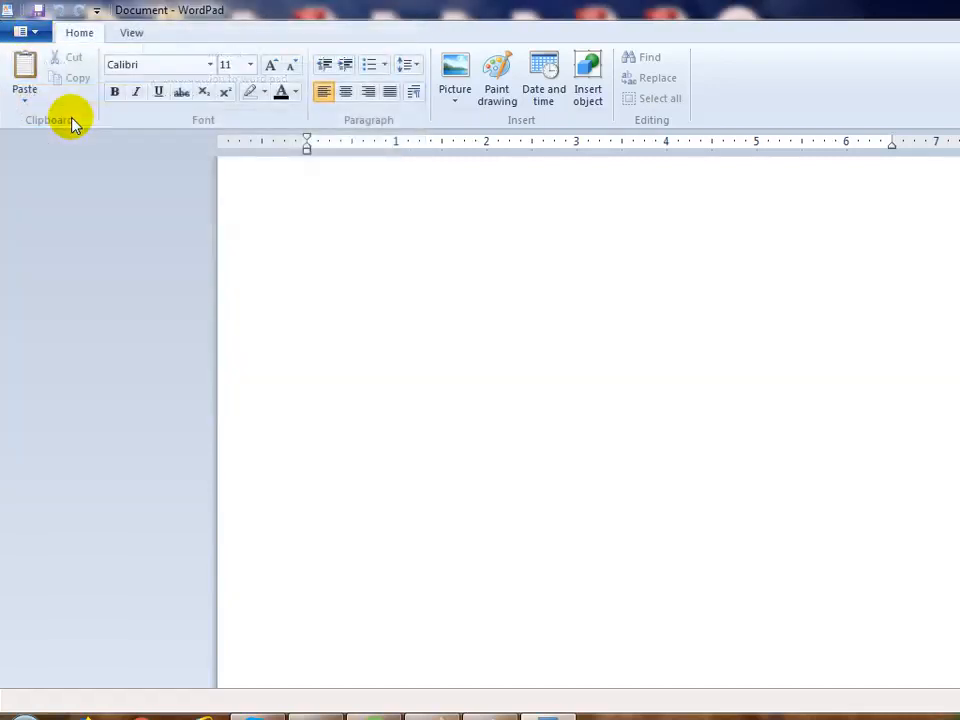
drag(506, 281, 488, 425)
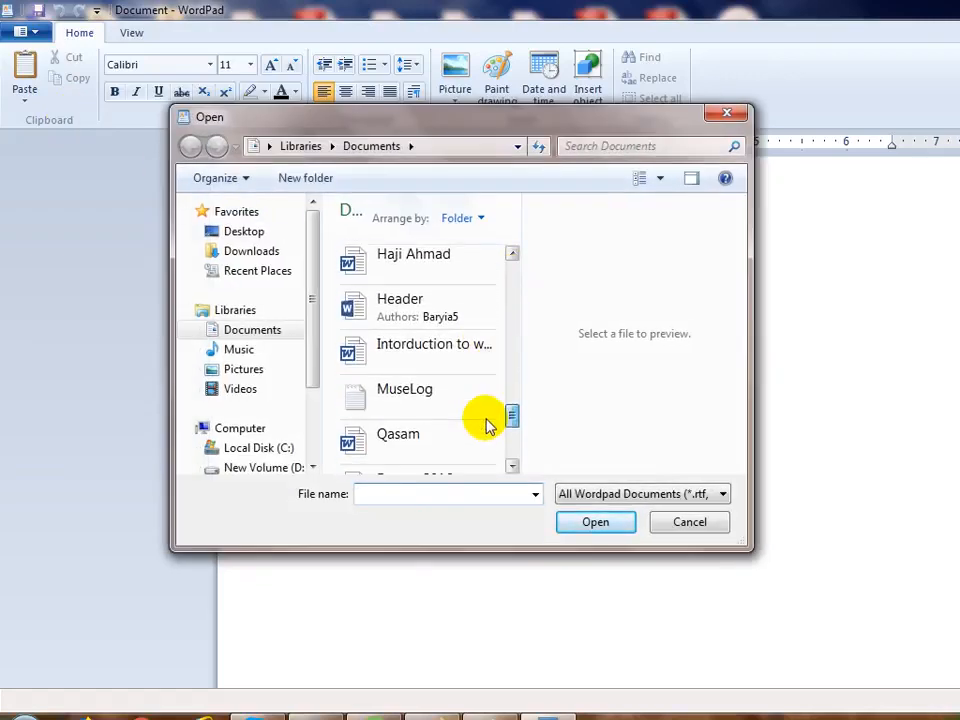
click(454, 356)
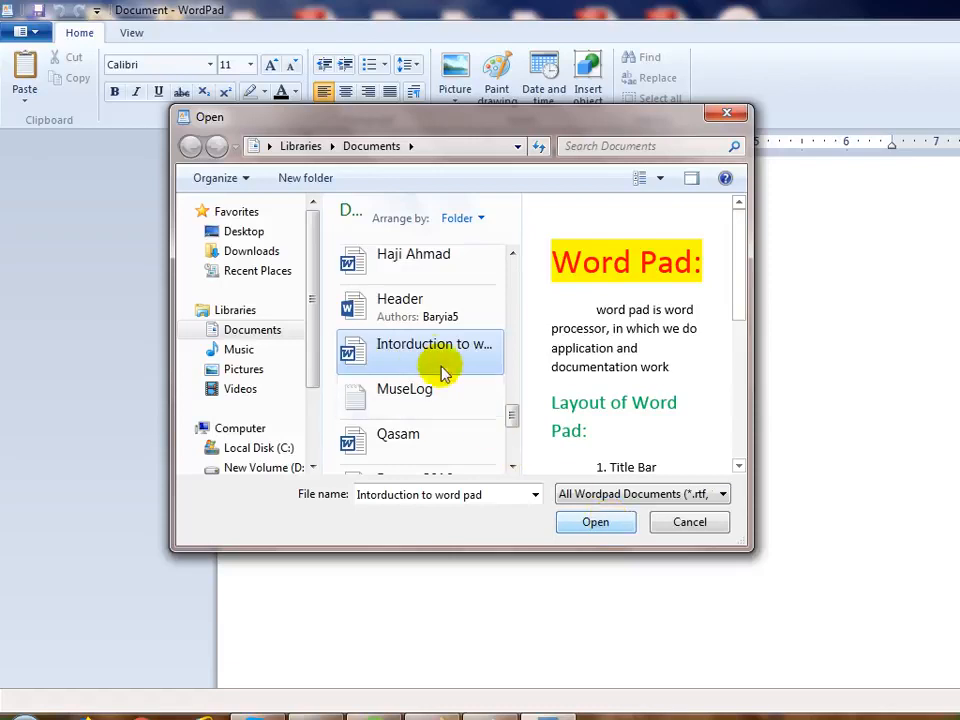
click(577, 528)
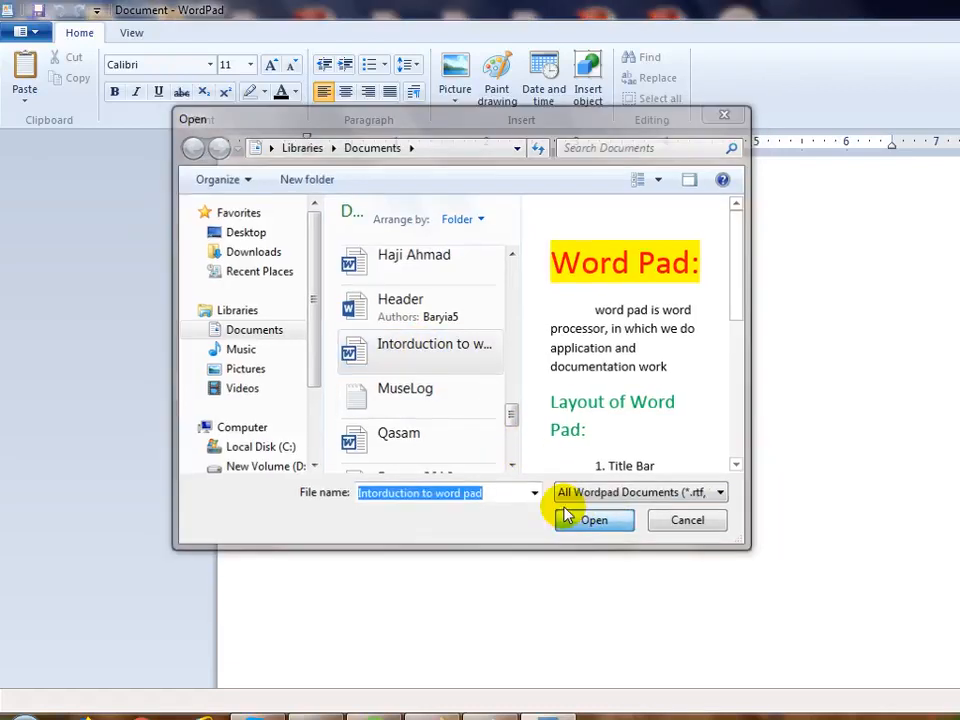